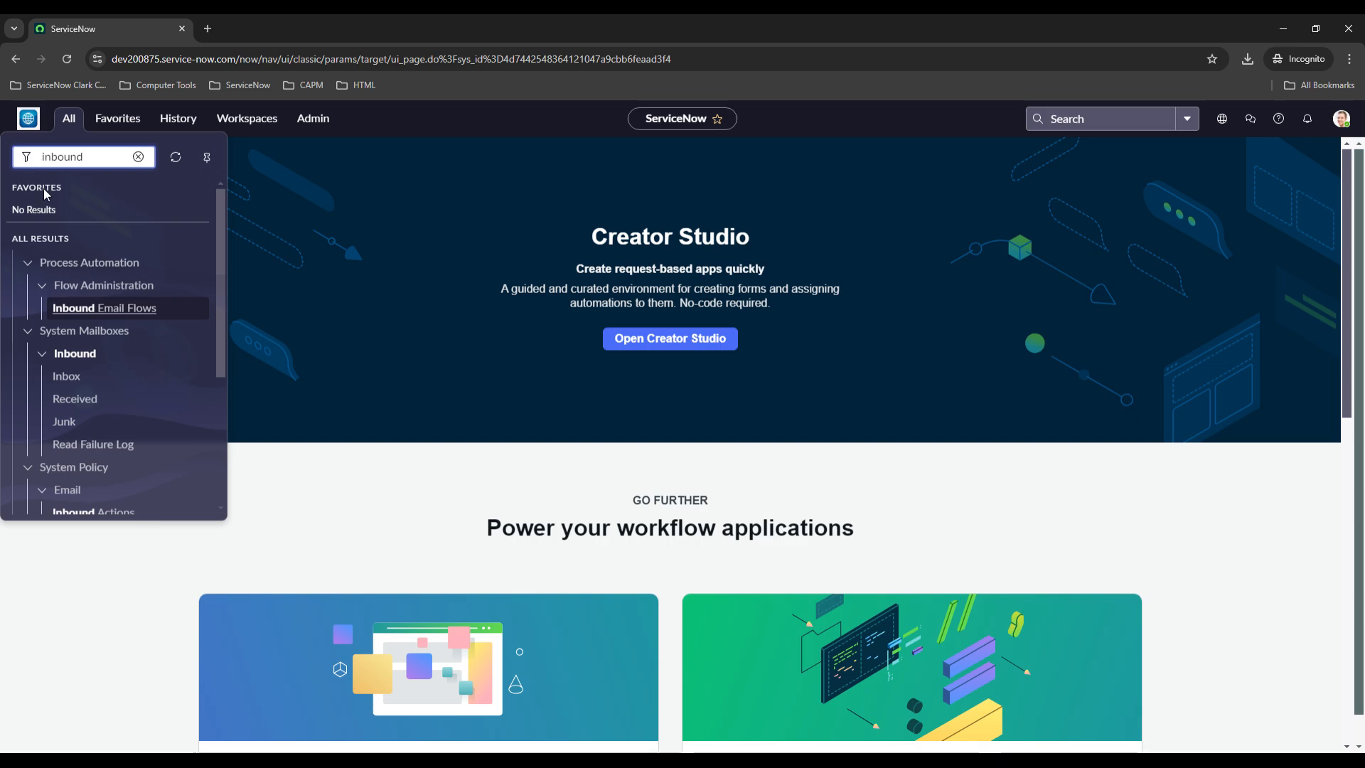
Browse the navigator results filtered by inbound and open Inbound Actions under System Policy Email
scroll(104, 352, "down", 1)
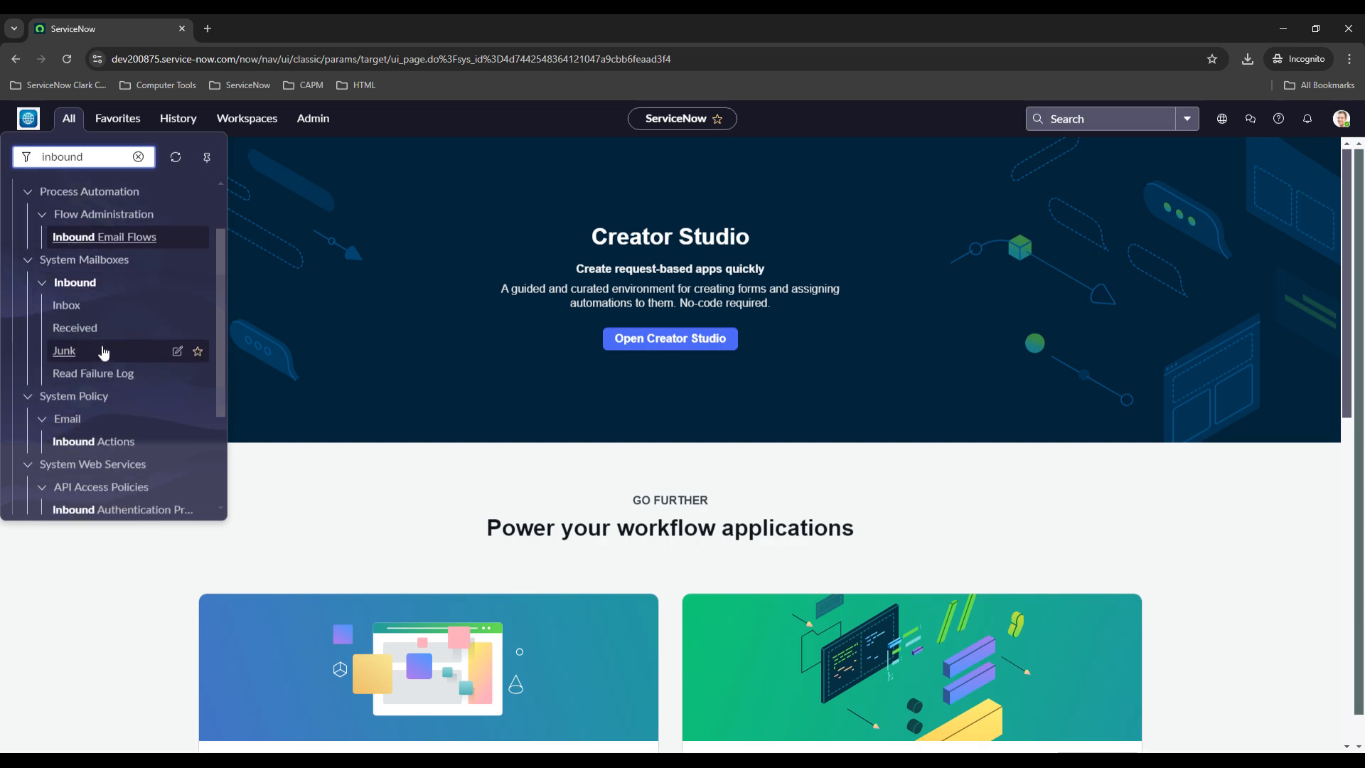
scroll(104, 351, "down", 2)
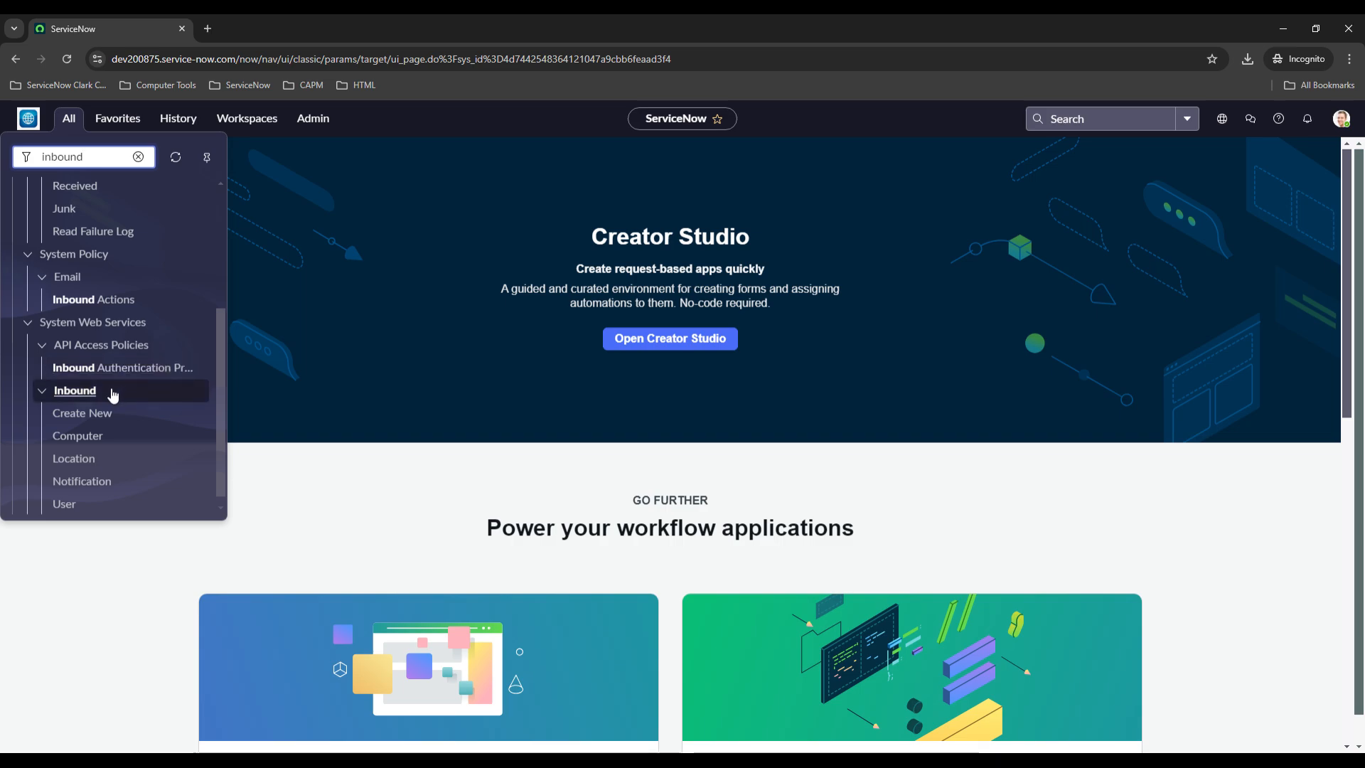
scroll(111, 384, "up", 2)
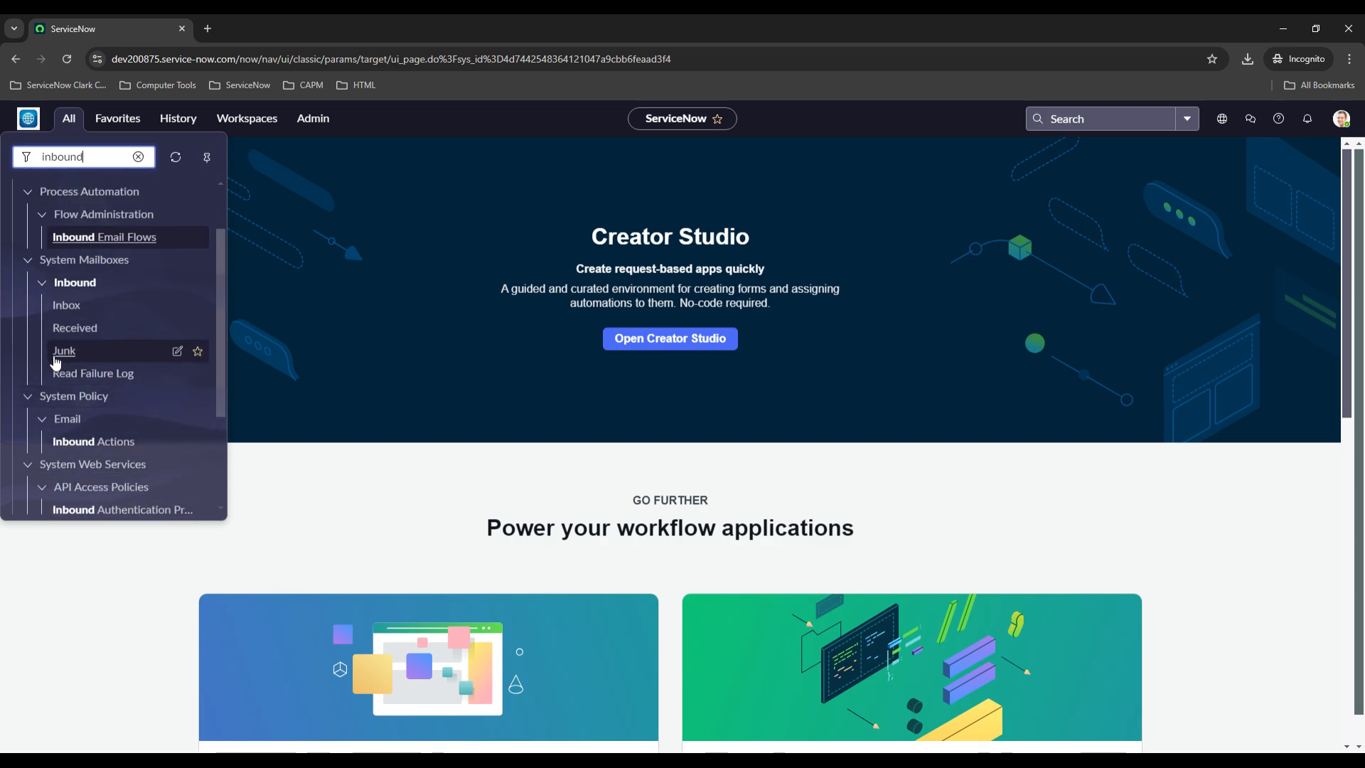
scroll(67, 353, "up", 1)
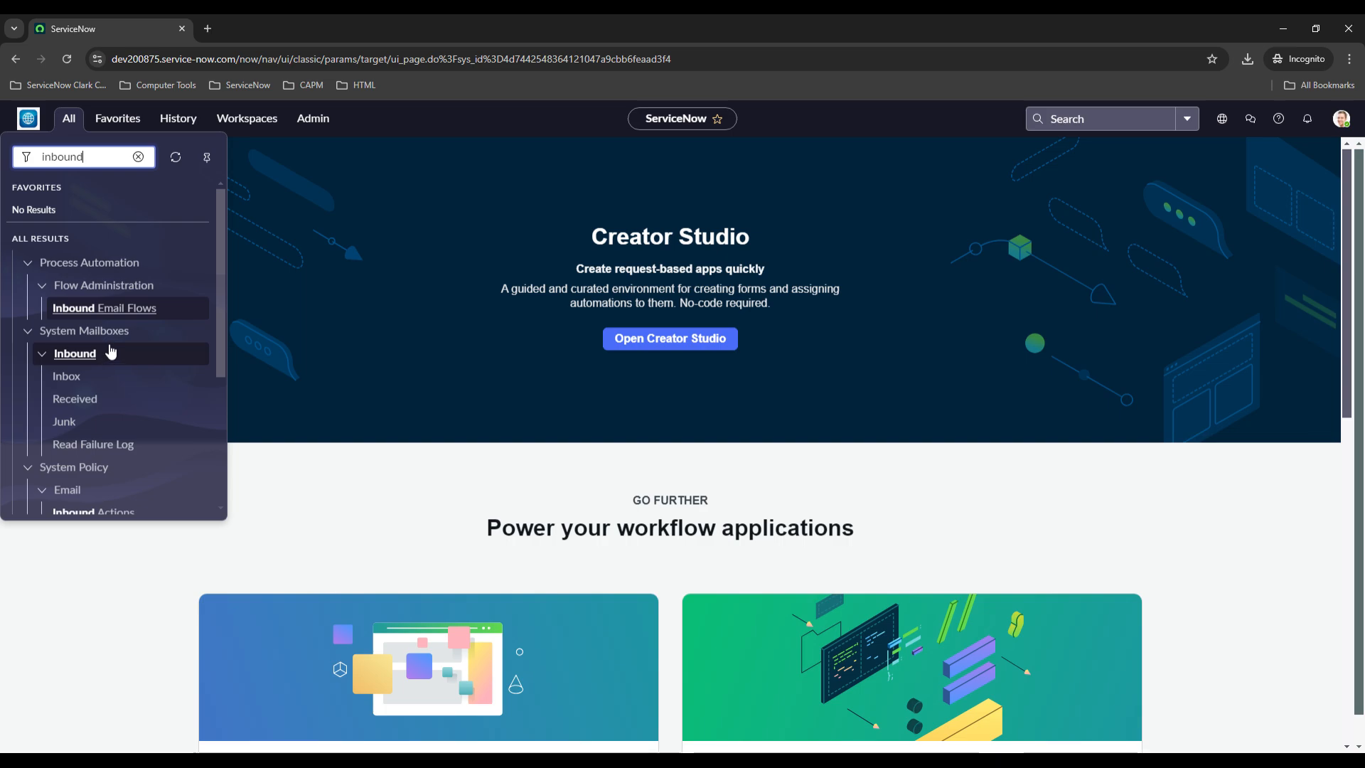
scroll(129, 366, "down", 1)
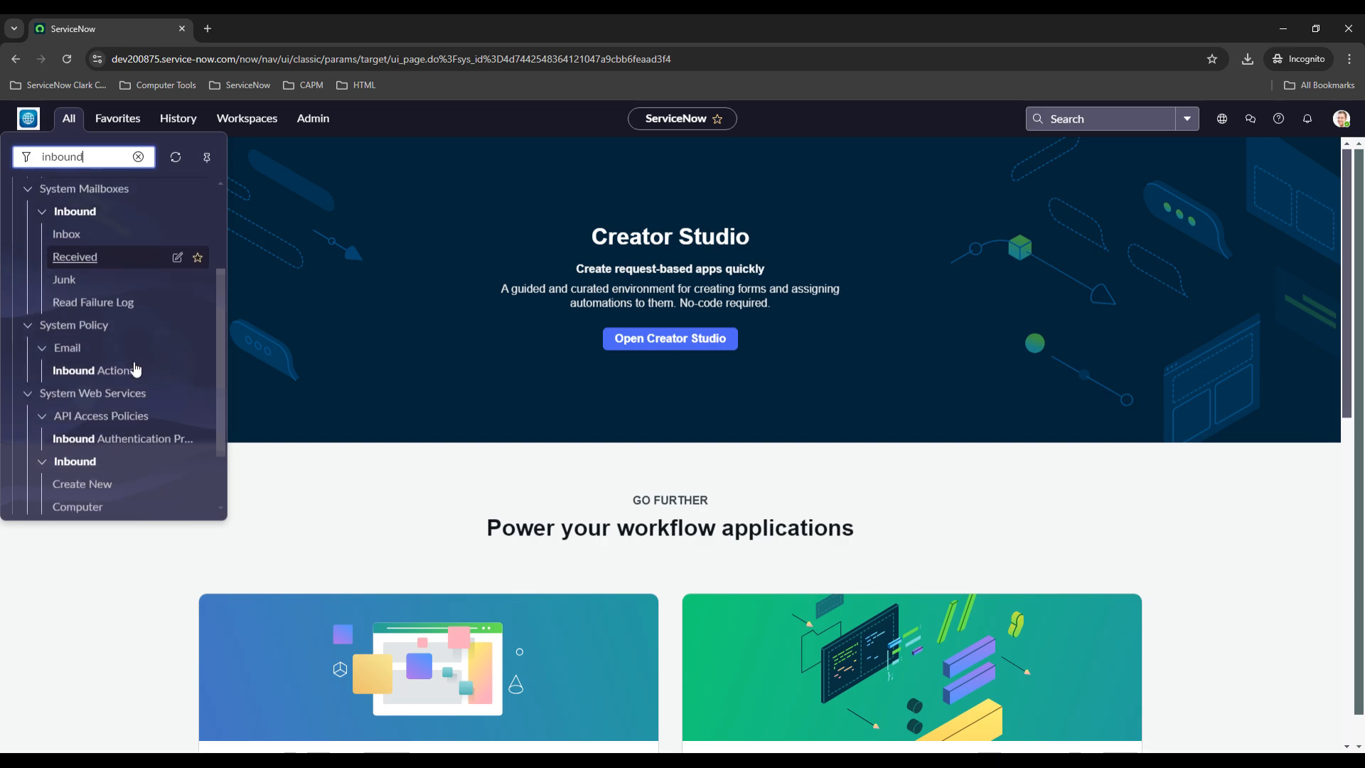
scroll(143, 360, "up", 1)
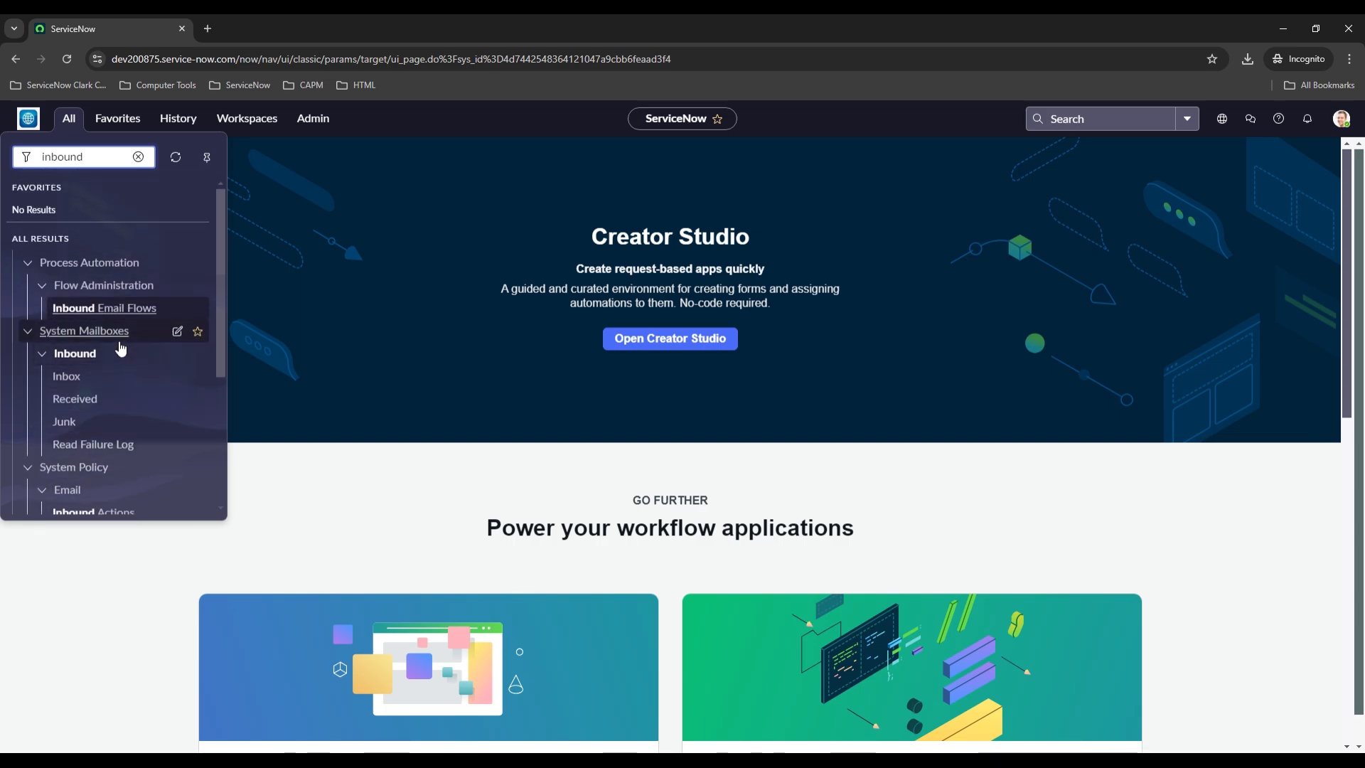
scroll(126, 338, "down", 1)
scroll(121, 327, "down", 1)
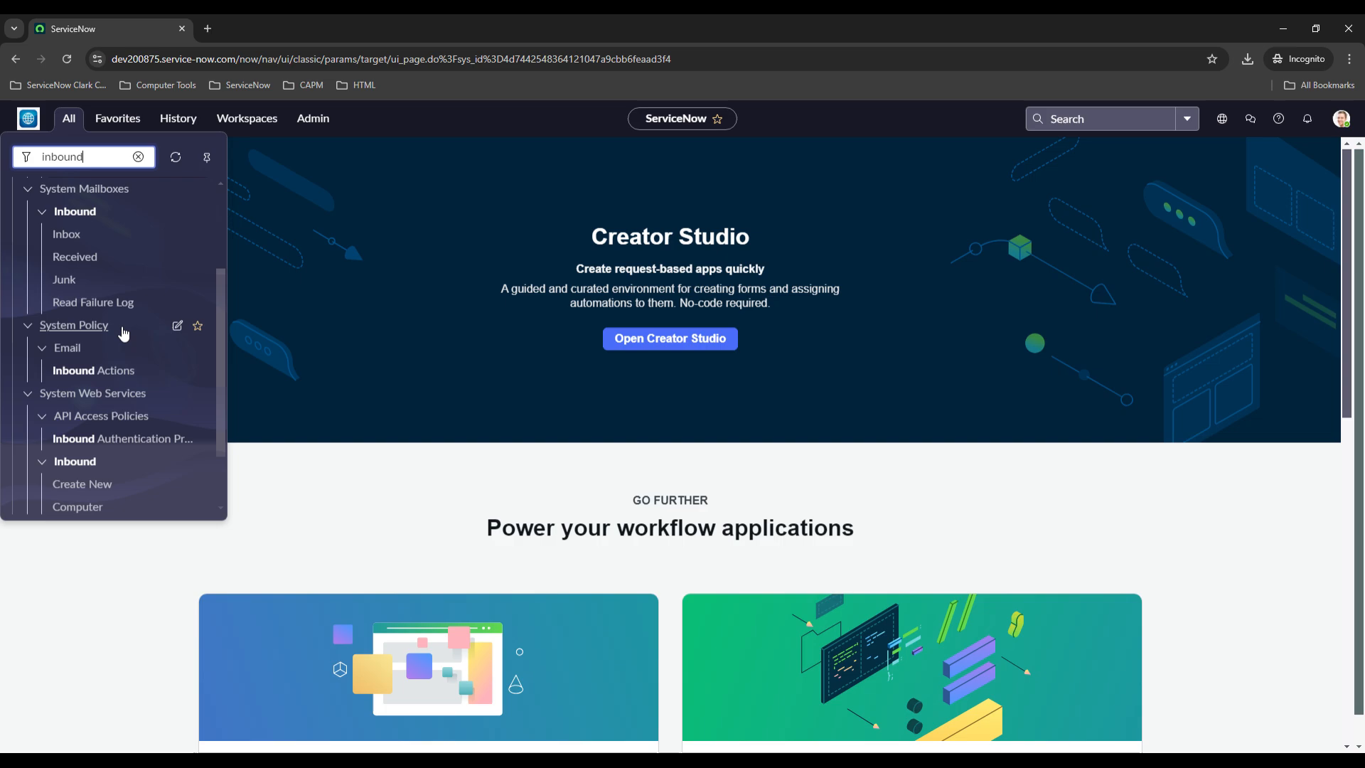
left_click(90, 376)
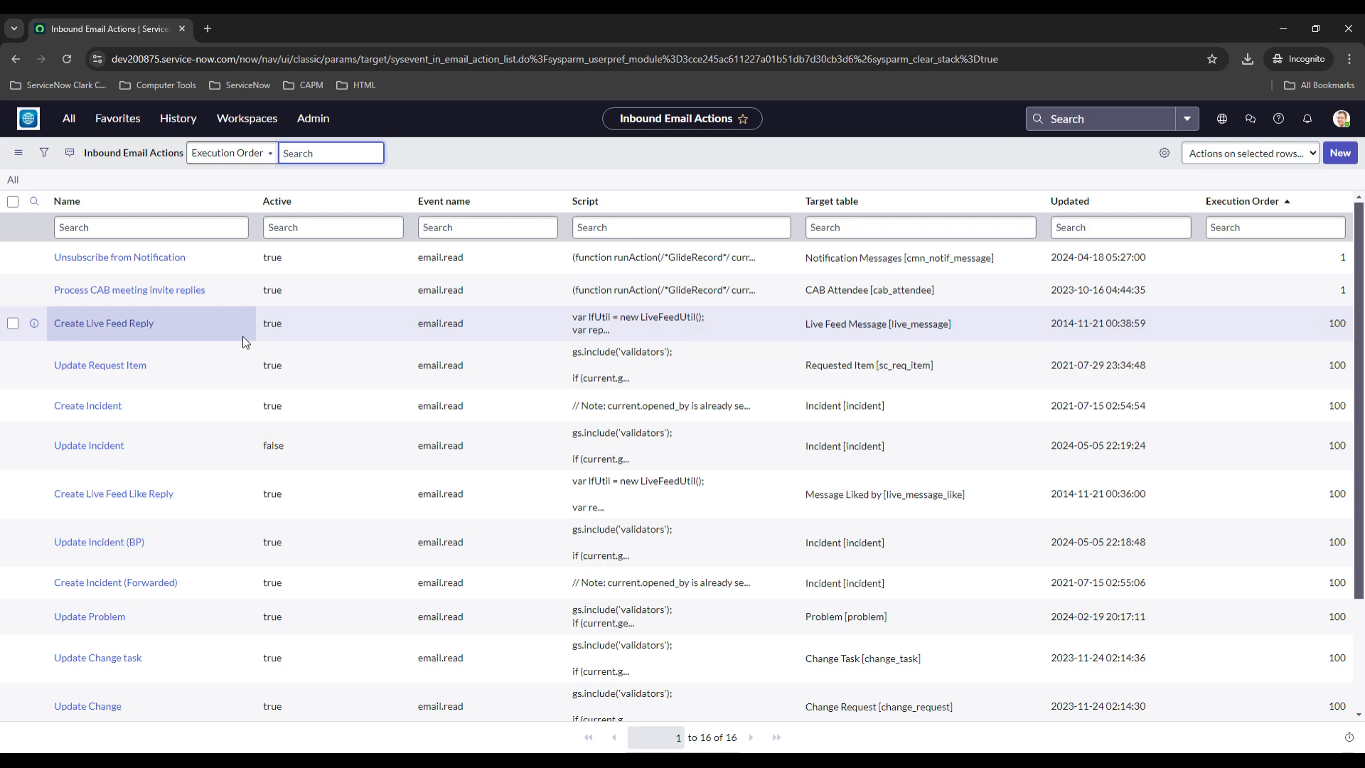
Browse the inbound email actions list and open the Create Incident action
scroll(242, 340, "down", 2)
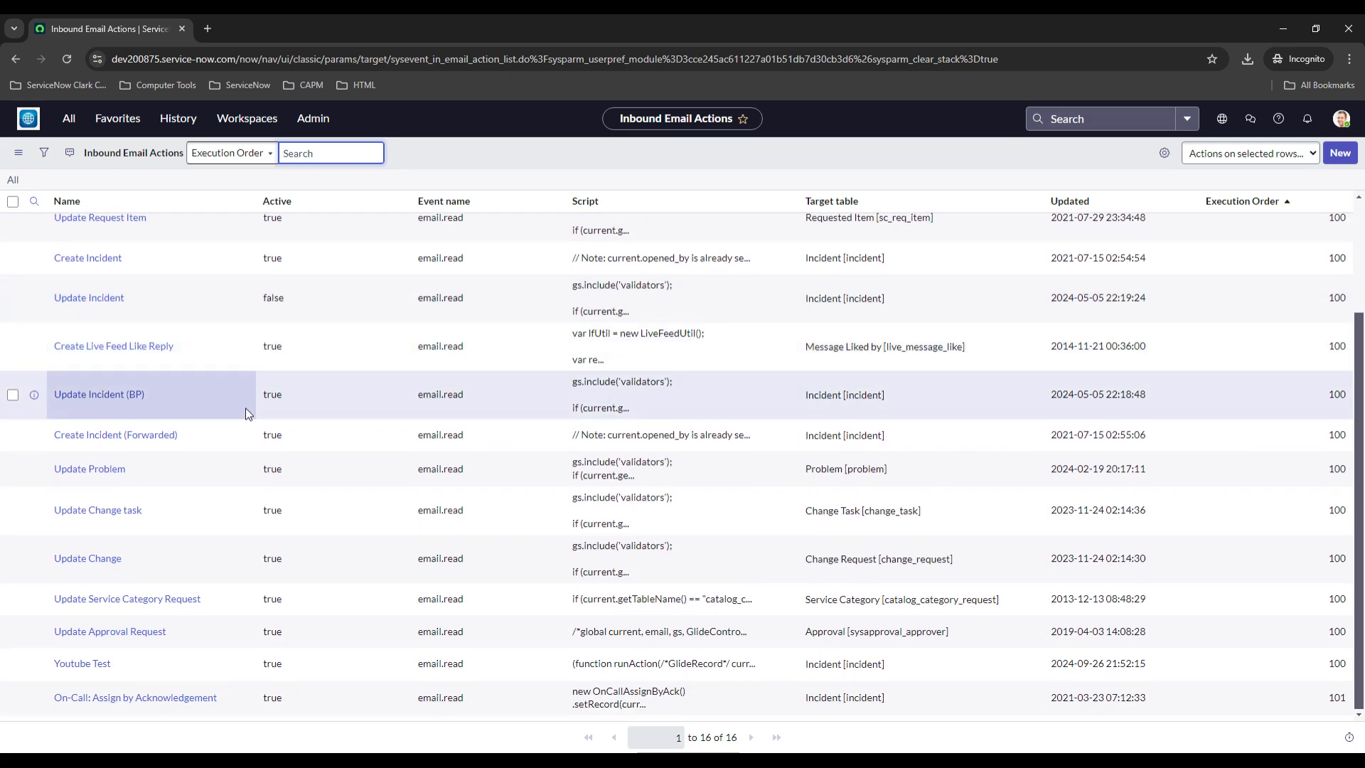
scroll(236, 384, "up", 3)
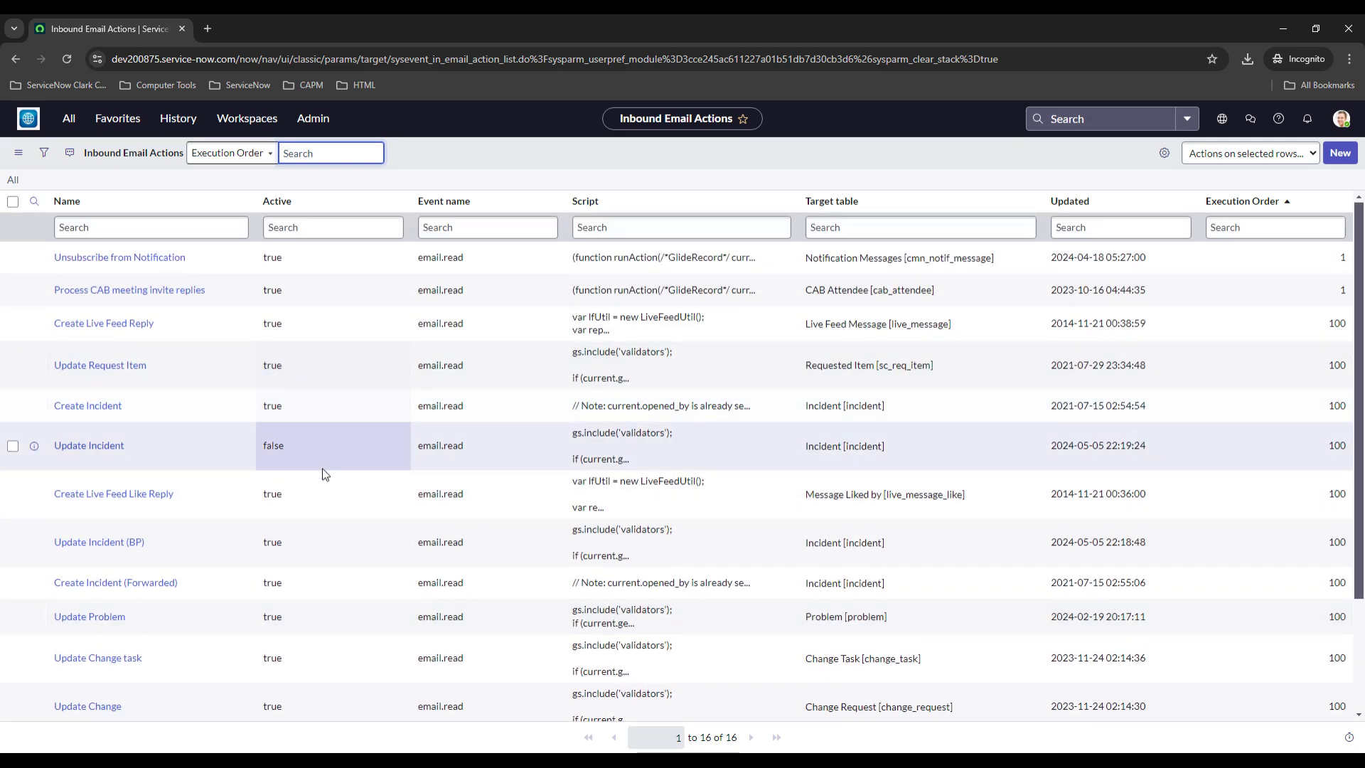
scroll(223, 423, "down", 2)
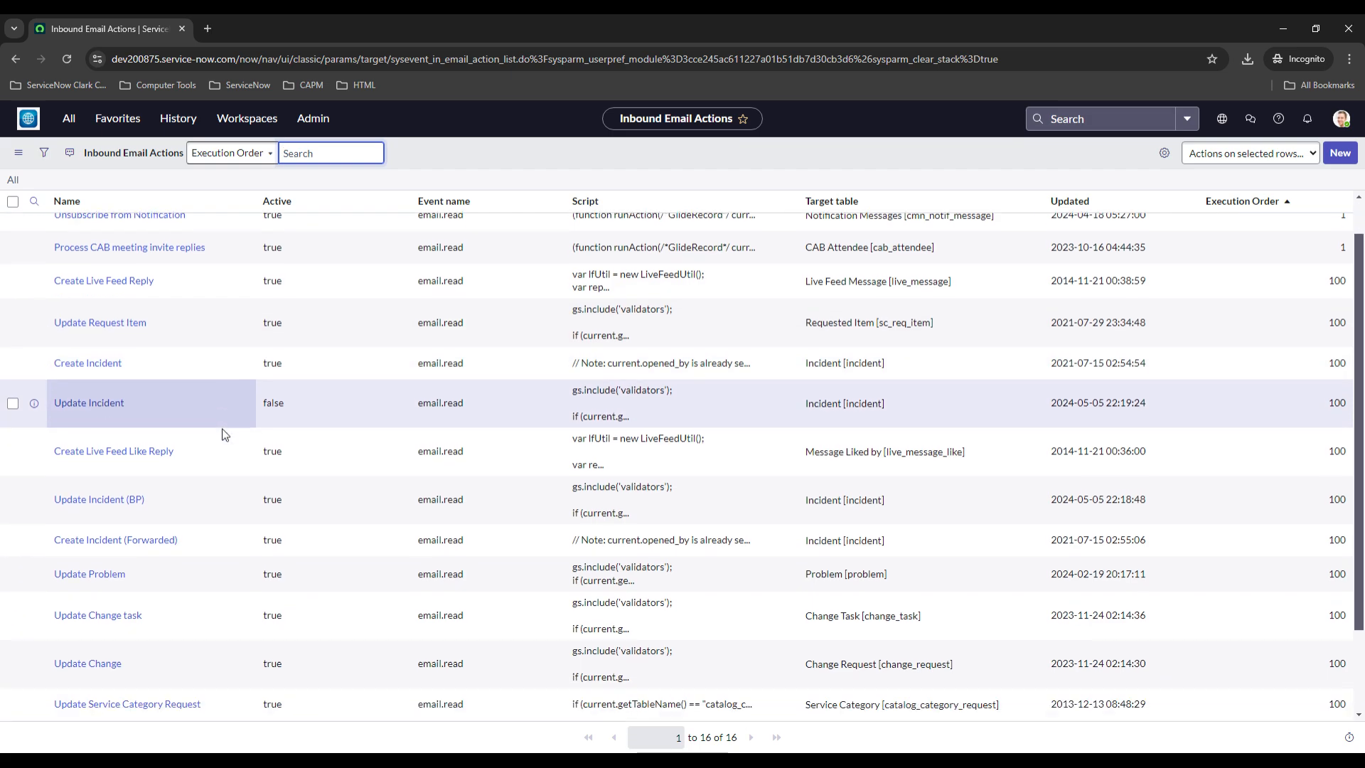
scroll(221, 425, "up", 2)
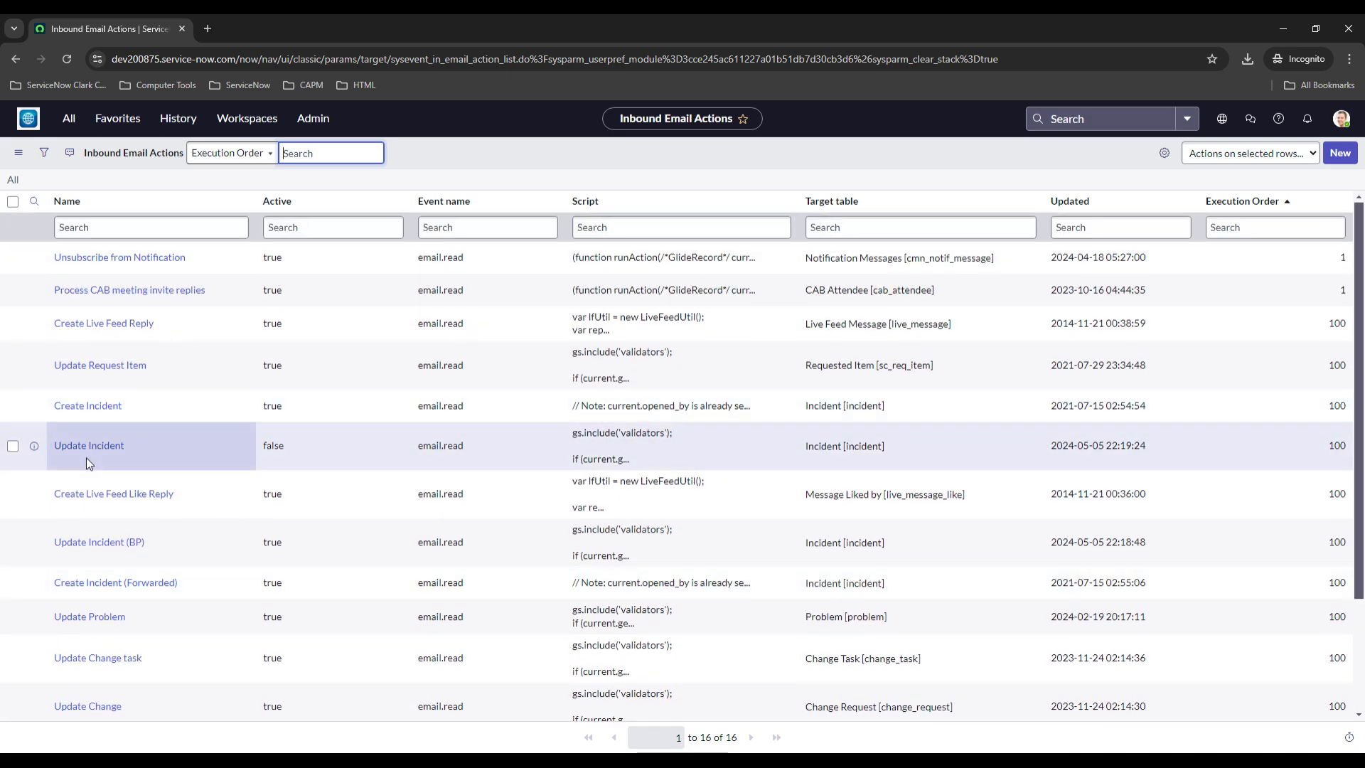
left_click(98, 409)
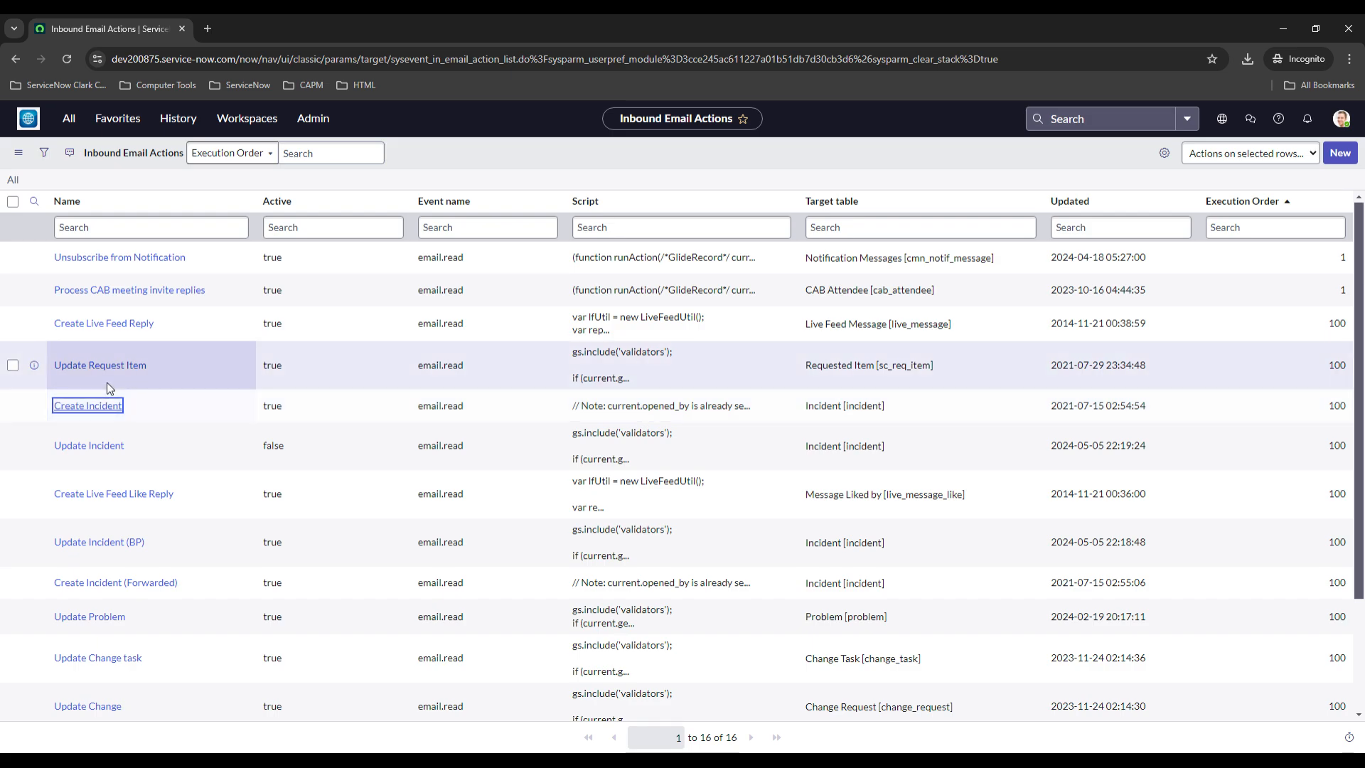
left_click(91, 400)
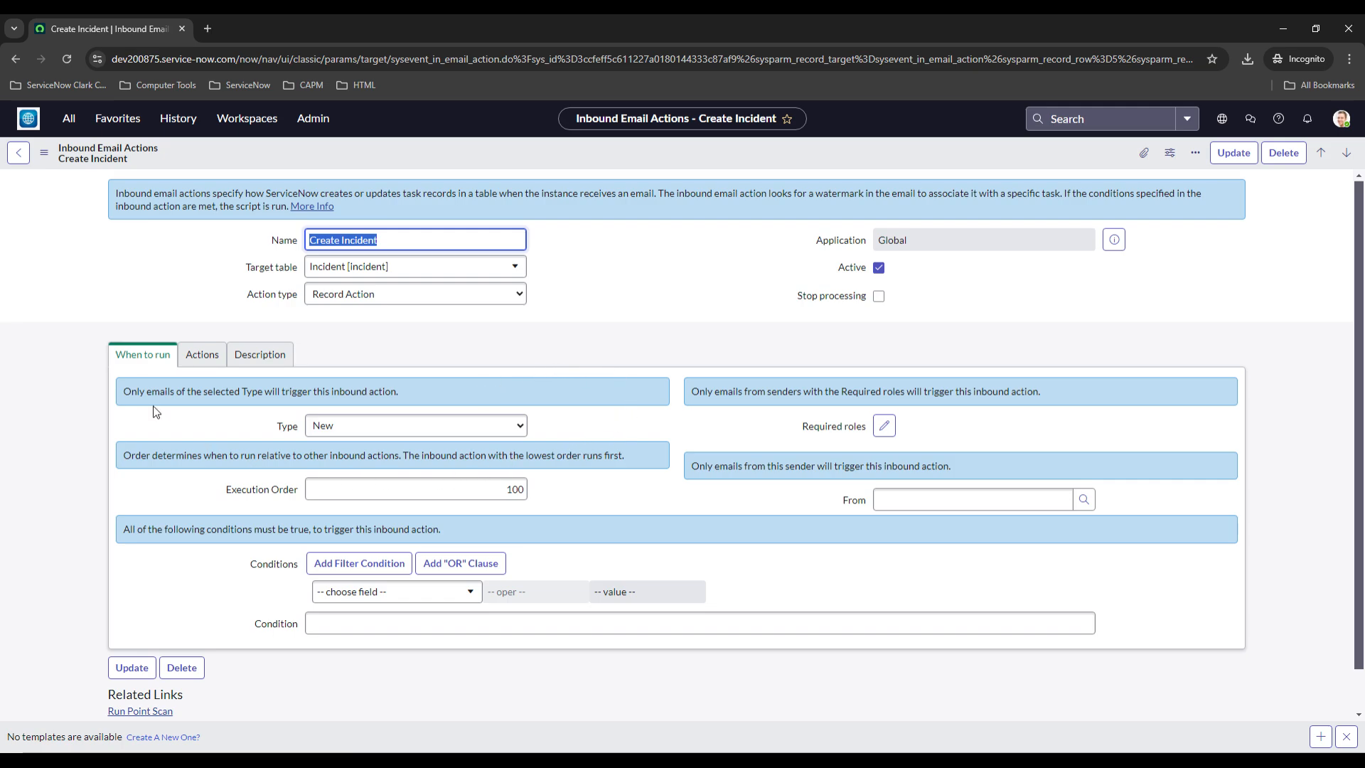
Review the Create Incident action's script on the Actions tab and switch back to When to run
left_click(199, 354)
scroll(185, 377, "down", 2)
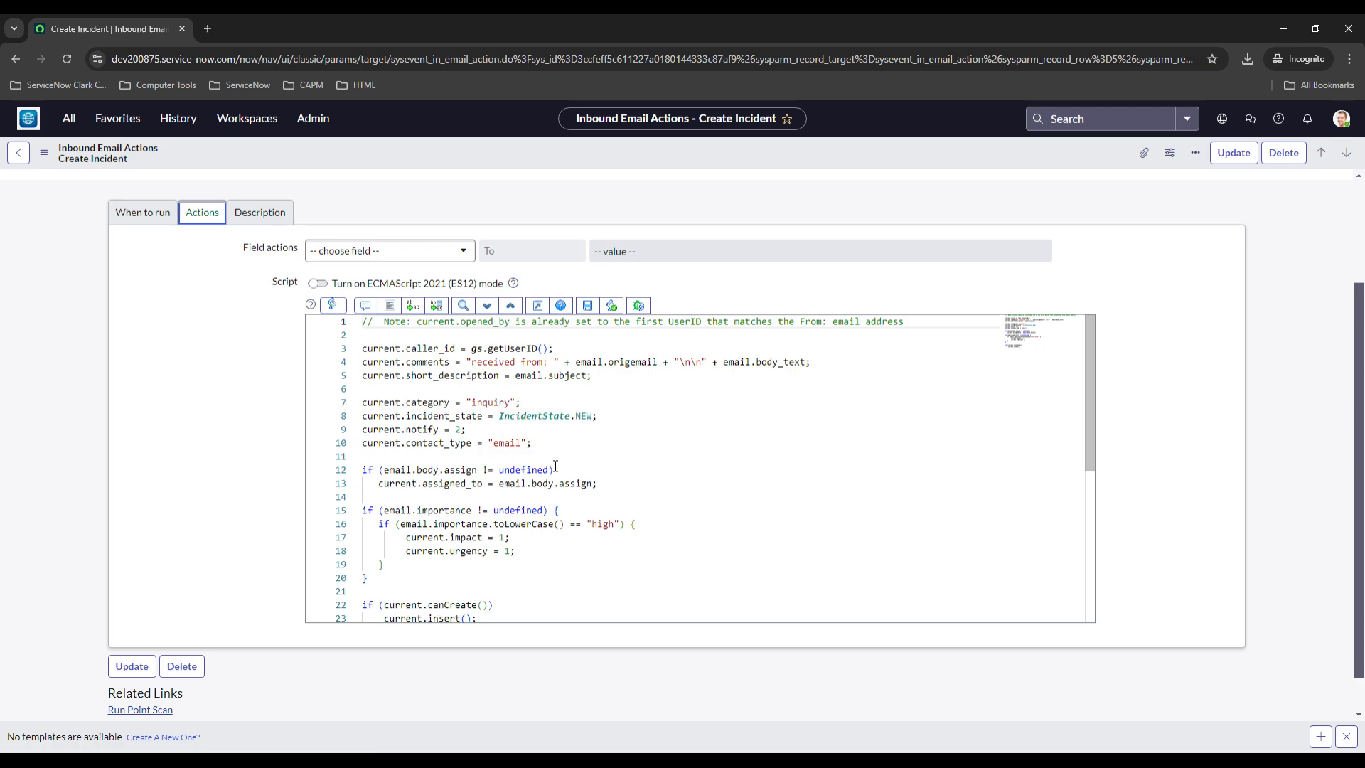
scroll(582, 461, "down", 3)
scroll(511, 478, "up", 2)
scroll(510, 477, "up", 2)
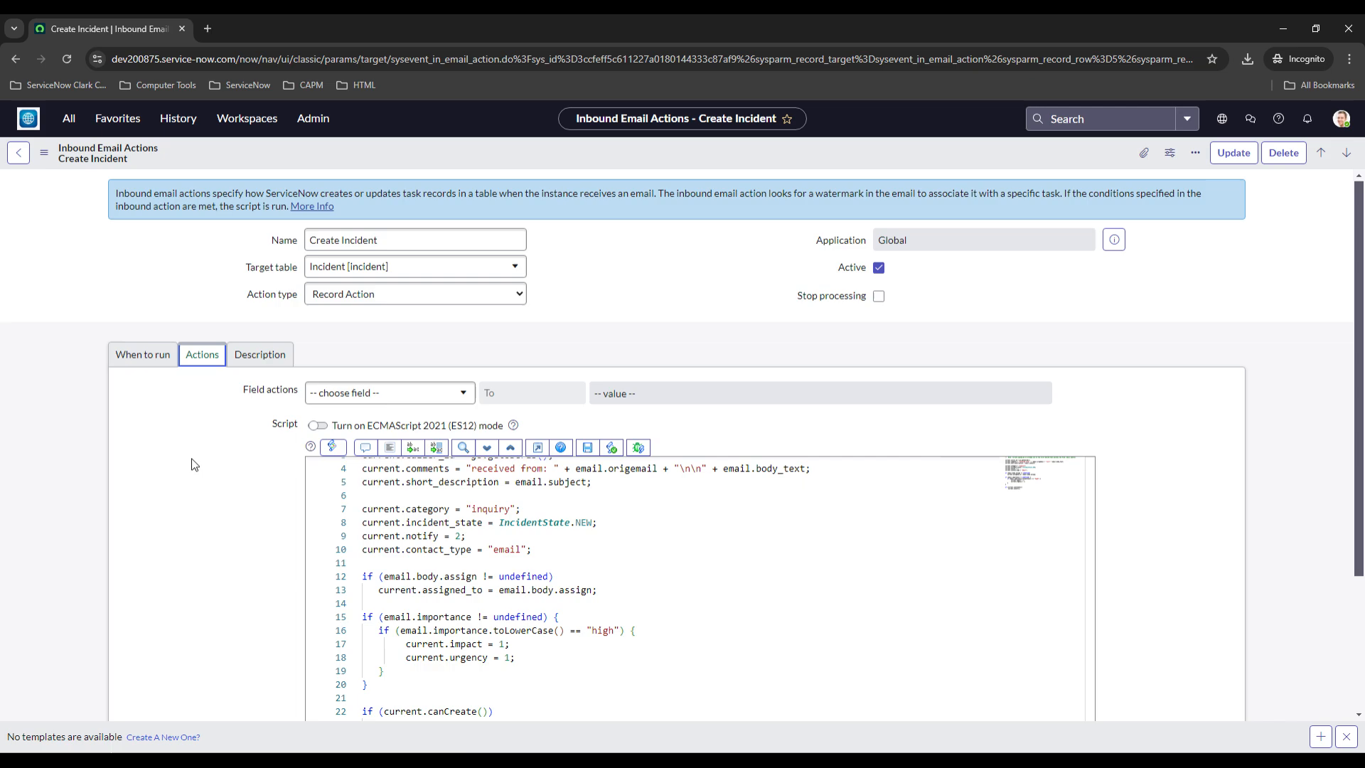
left_click(158, 354)
Return to the inbound email actions list and open the Youtube Test action
left_click(16, 58)
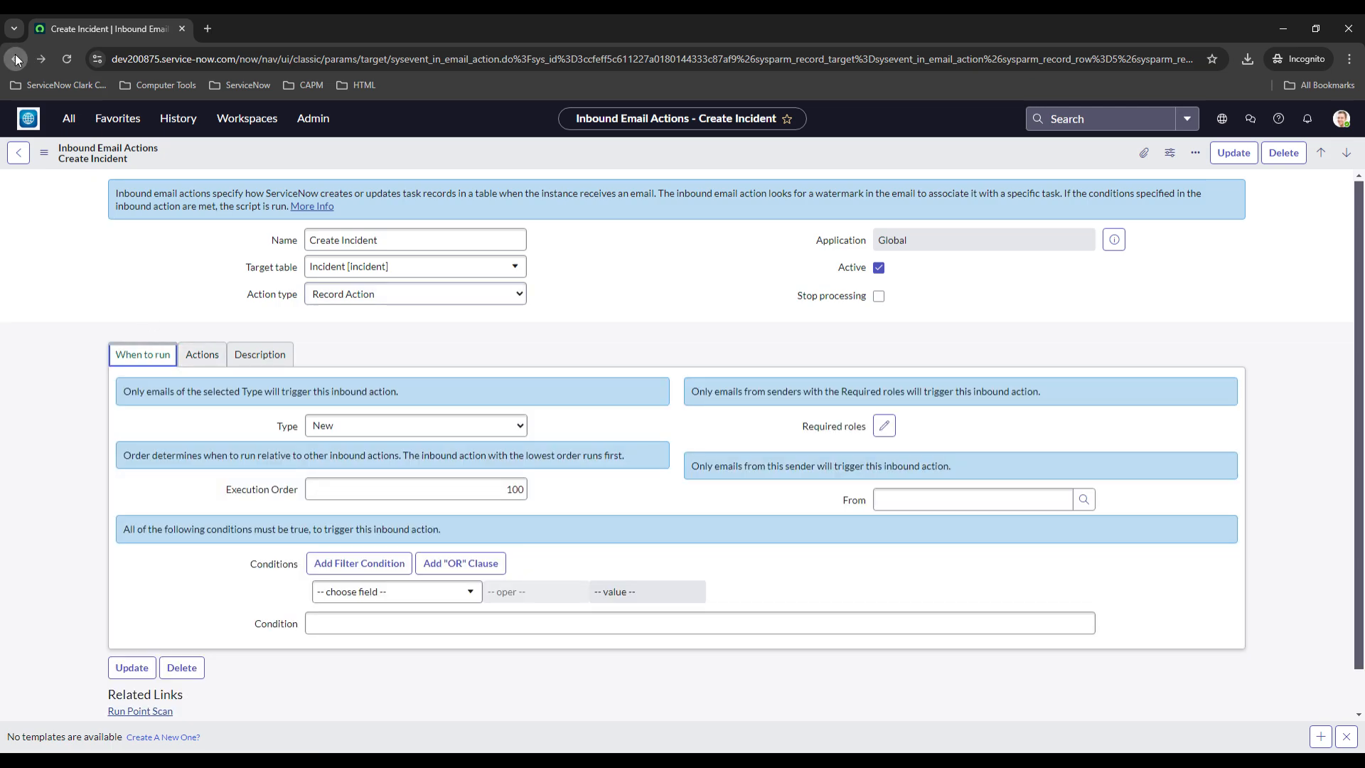
scroll(254, 304, "down", 2)
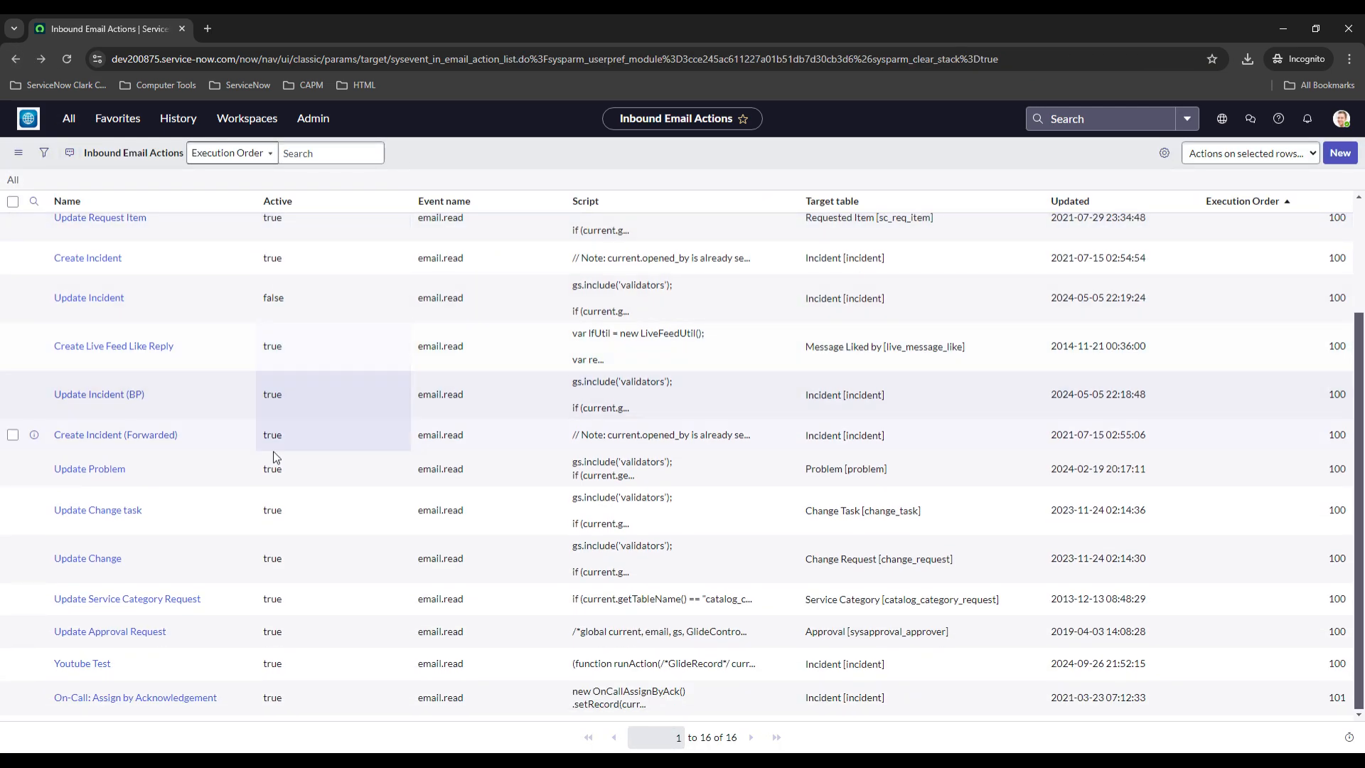
left_click(97, 668)
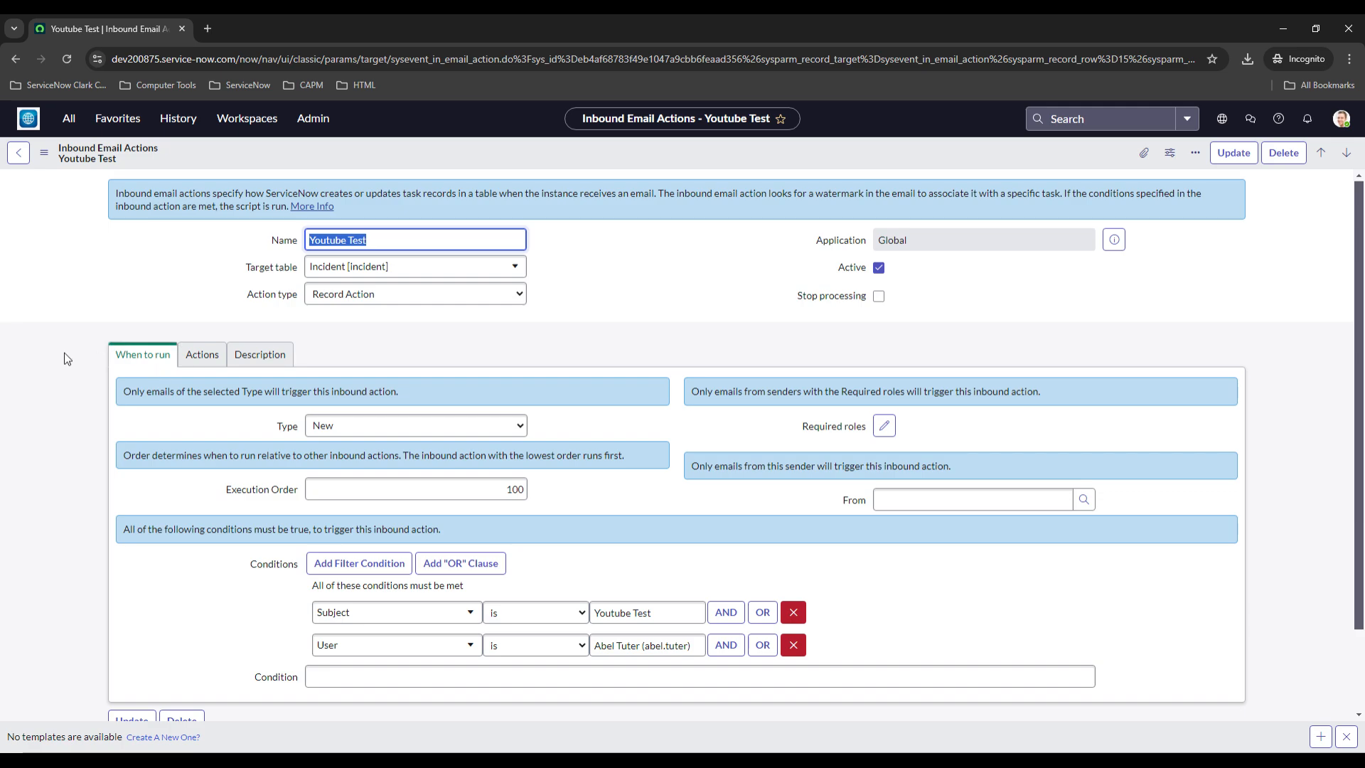
Examine the Youtube Test action's When to run settings: type, execution order, conditions and action type
scroll(63, 357, "down", 2)
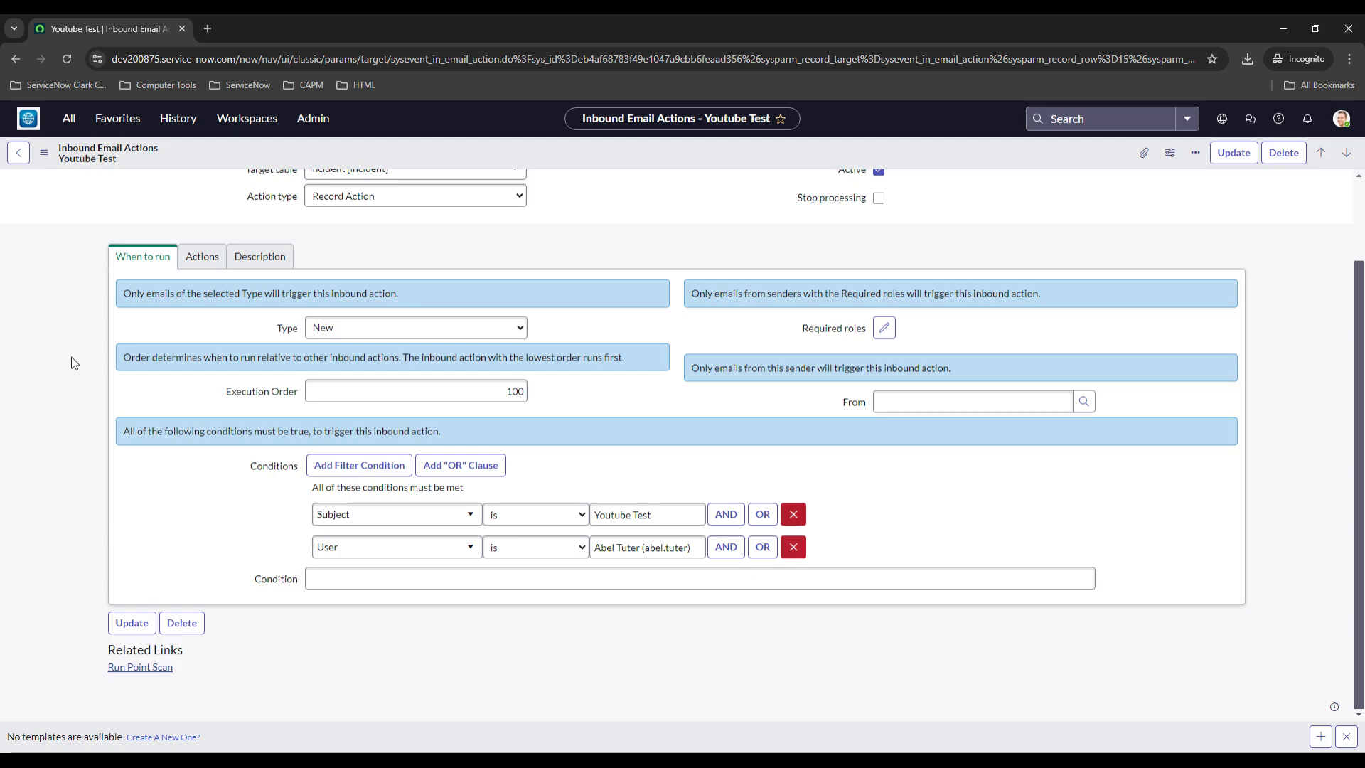
scroll(74, 364, "up", 2)
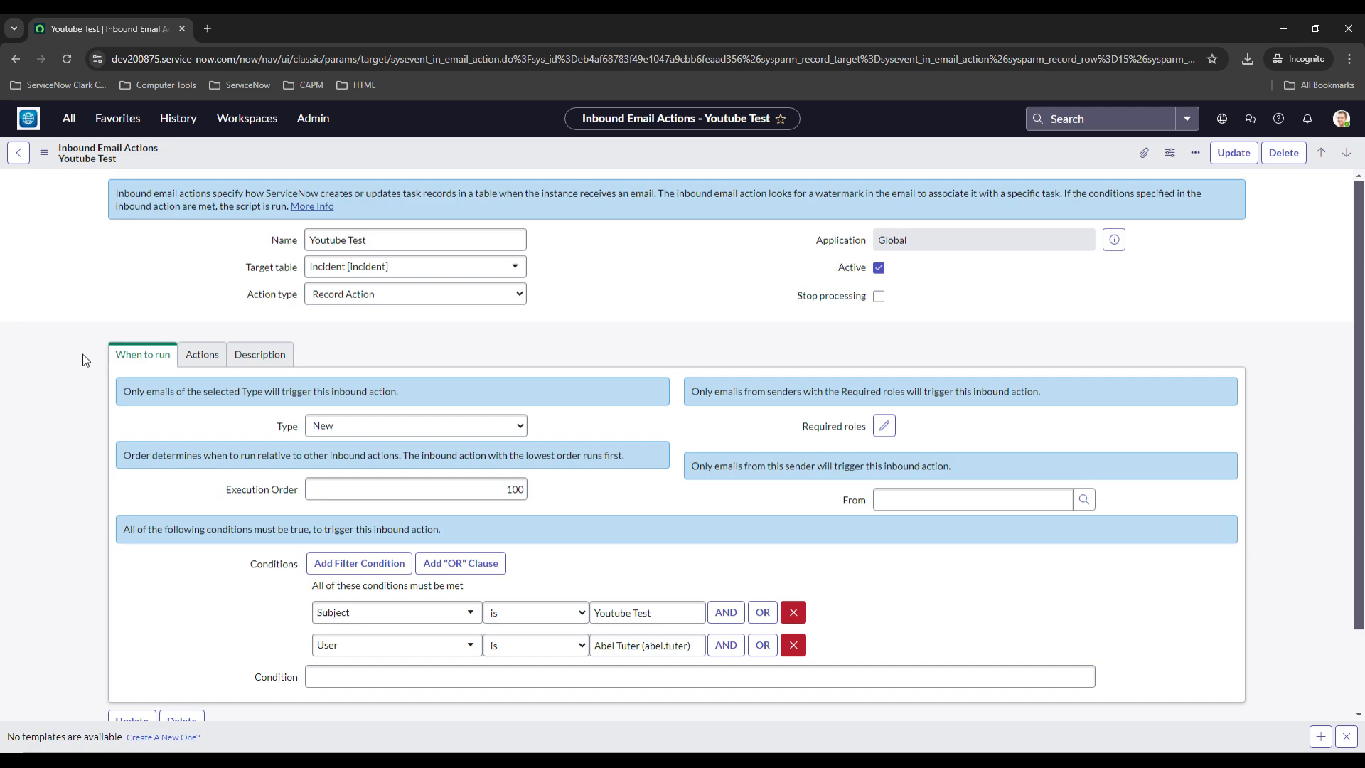
scroll(64, 362, "down", 1)
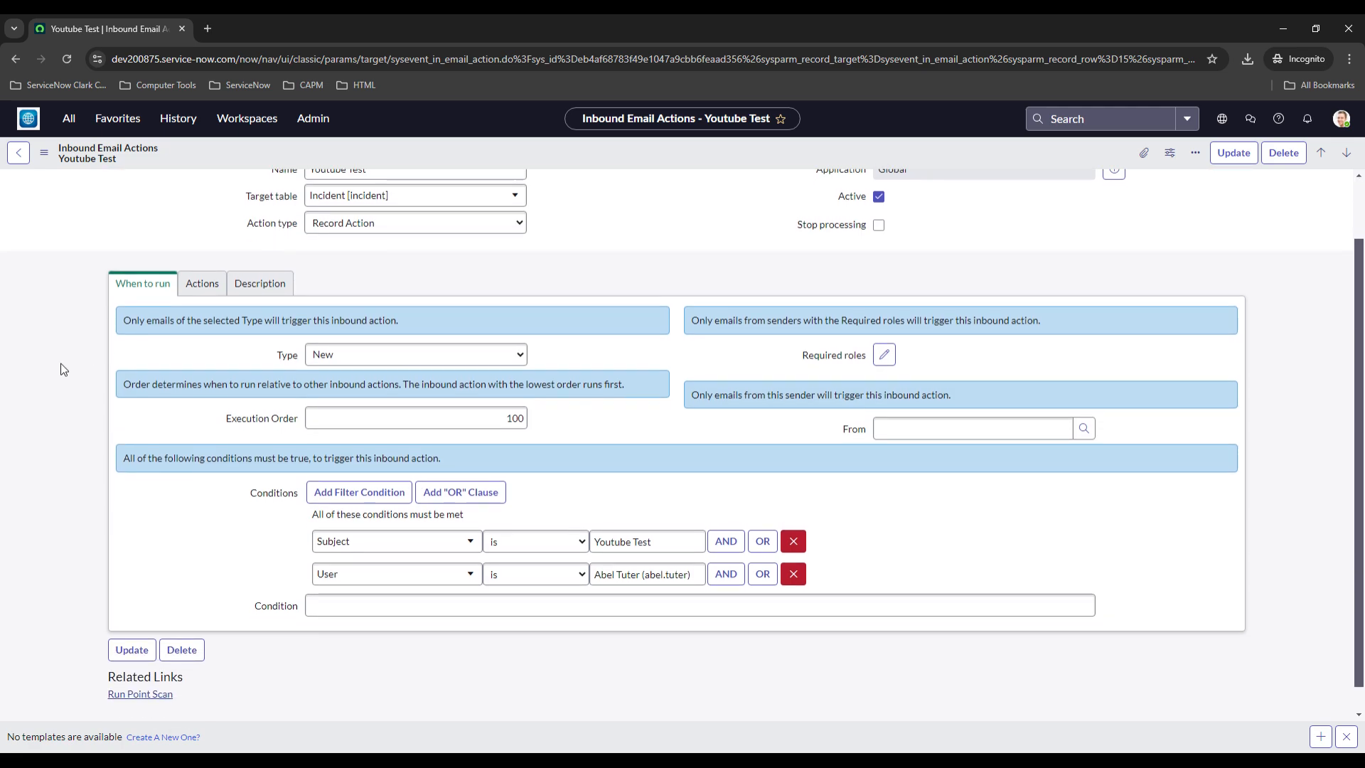
scroll(64, 364, "down", 1)
scroll(89, 405, "up", 1)
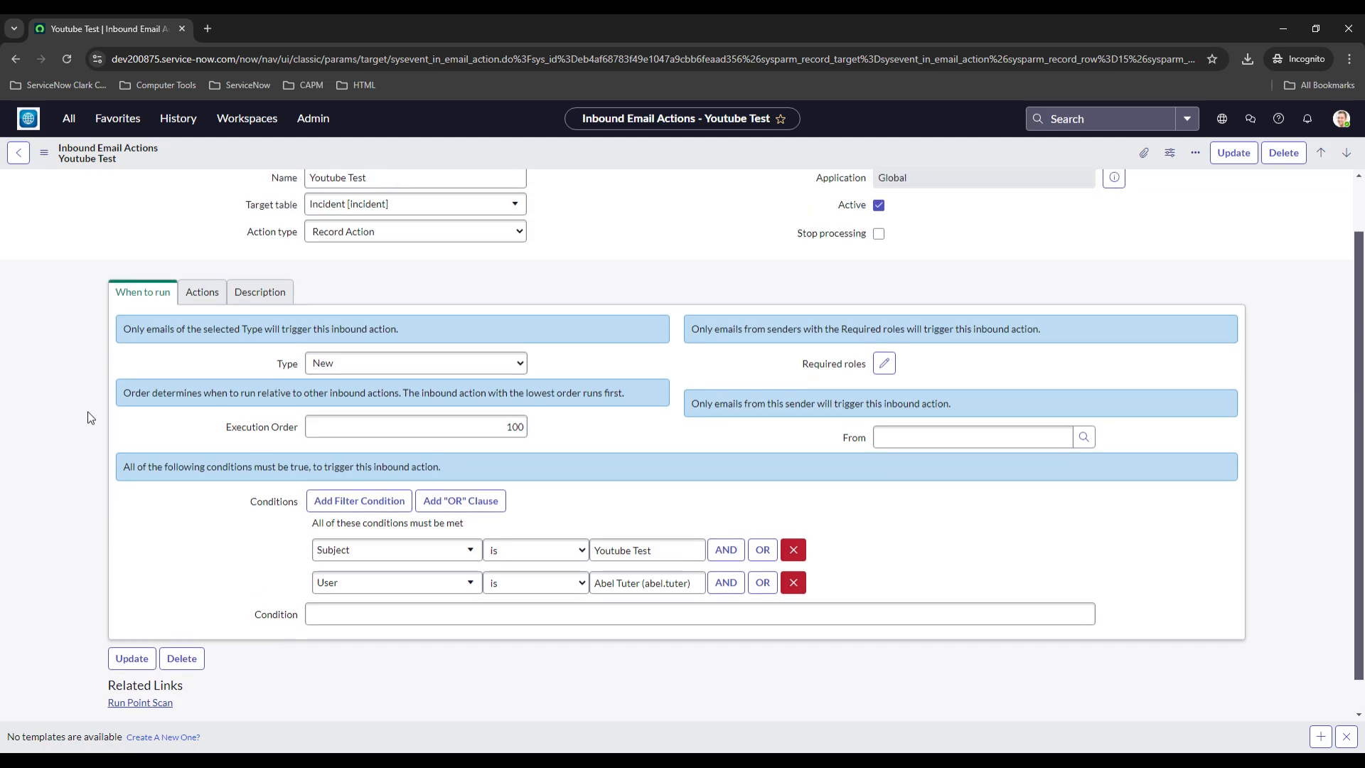
scroll(89, 418, "down", 1)
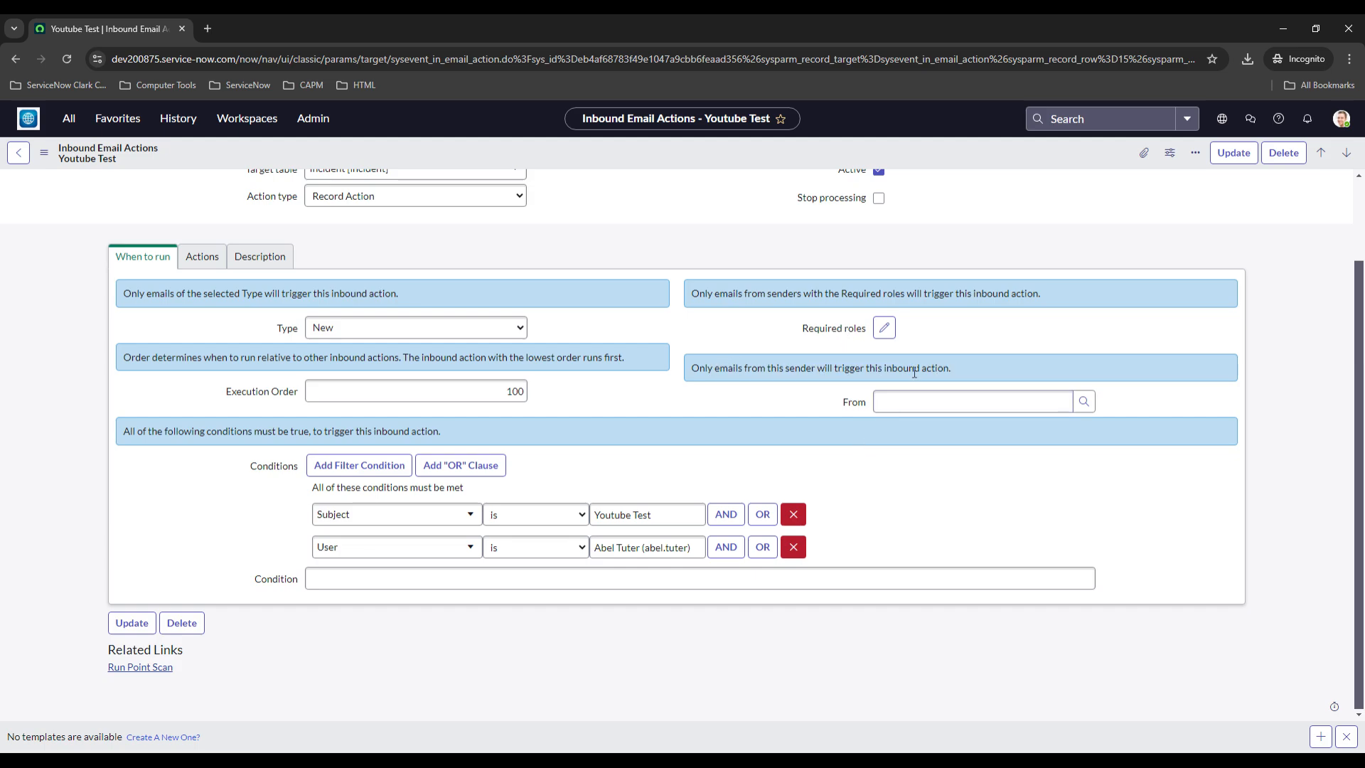
scroll(777, 416, "up", 1)
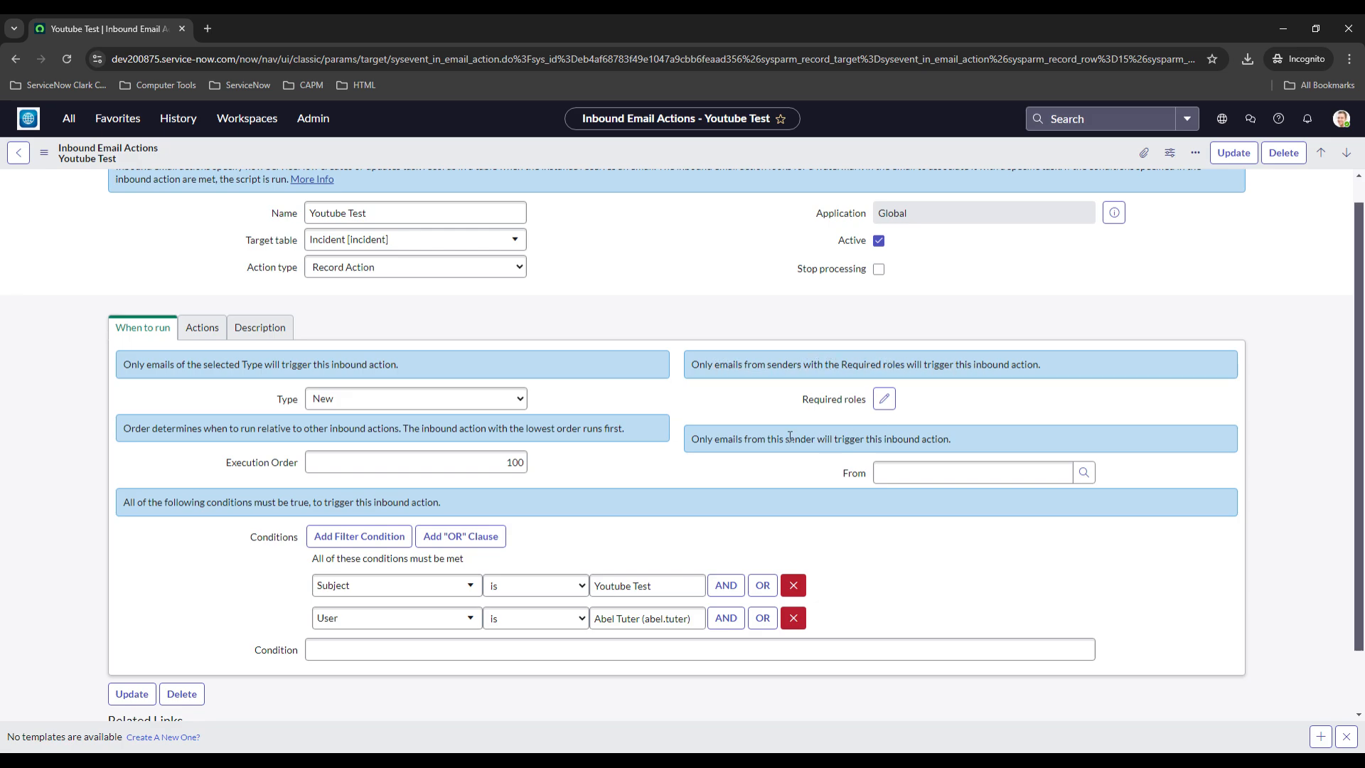
left_click(344, 403)
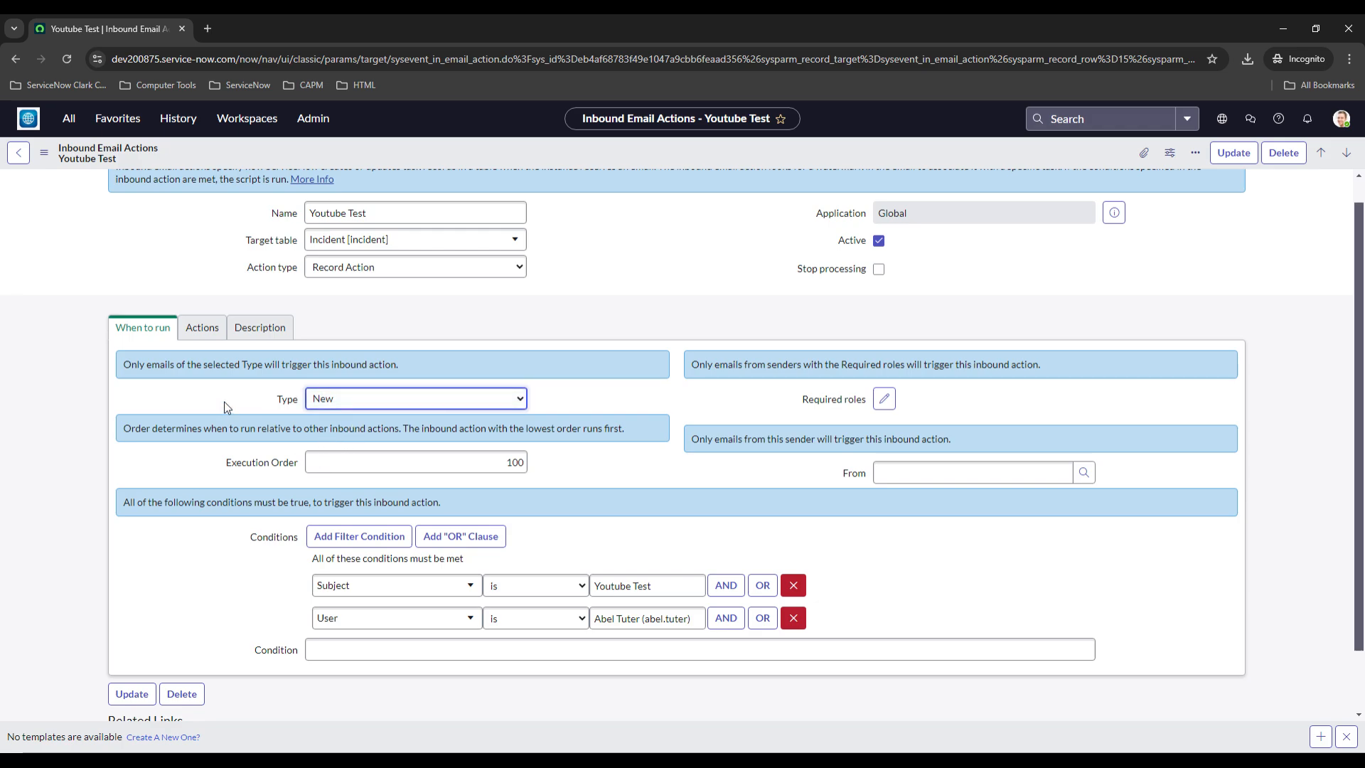
scroll(224, 402, "down", 1)
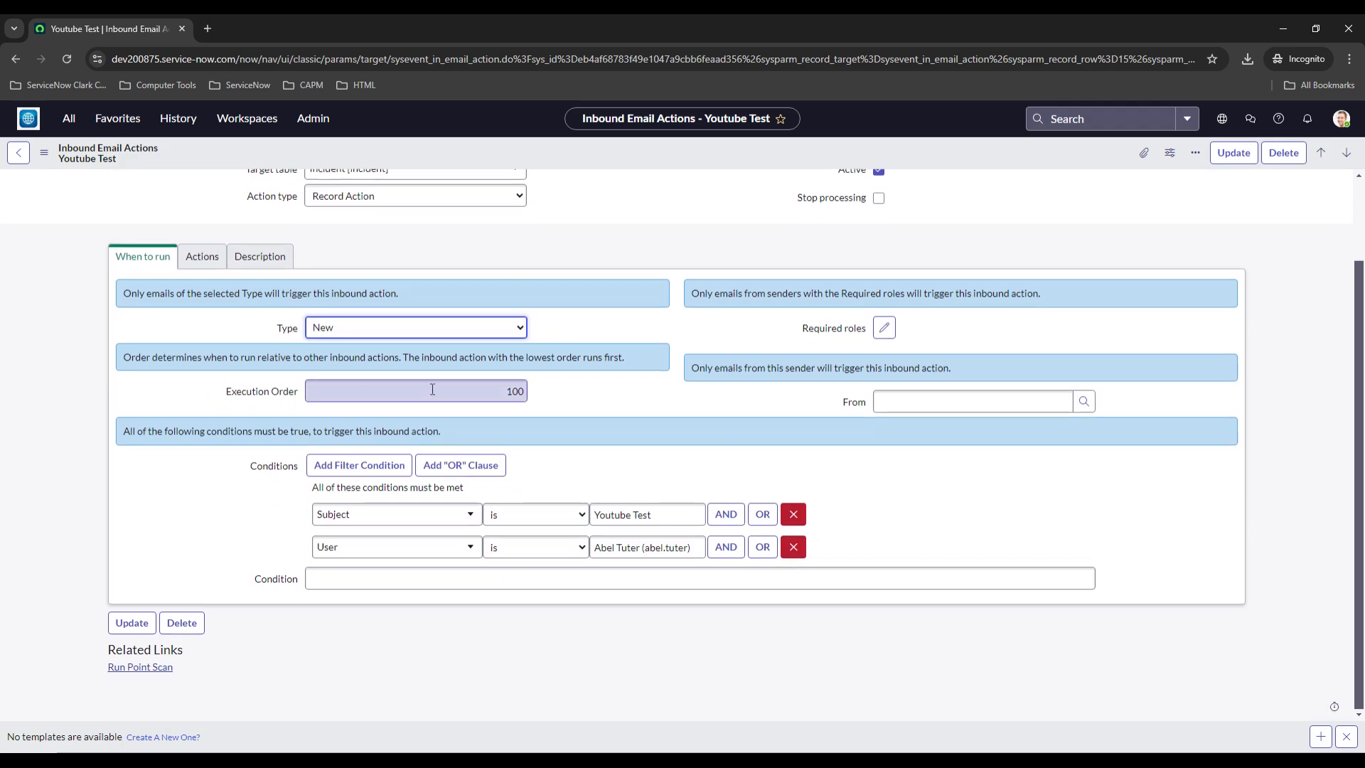
scroll(149, 411, "up", 1)
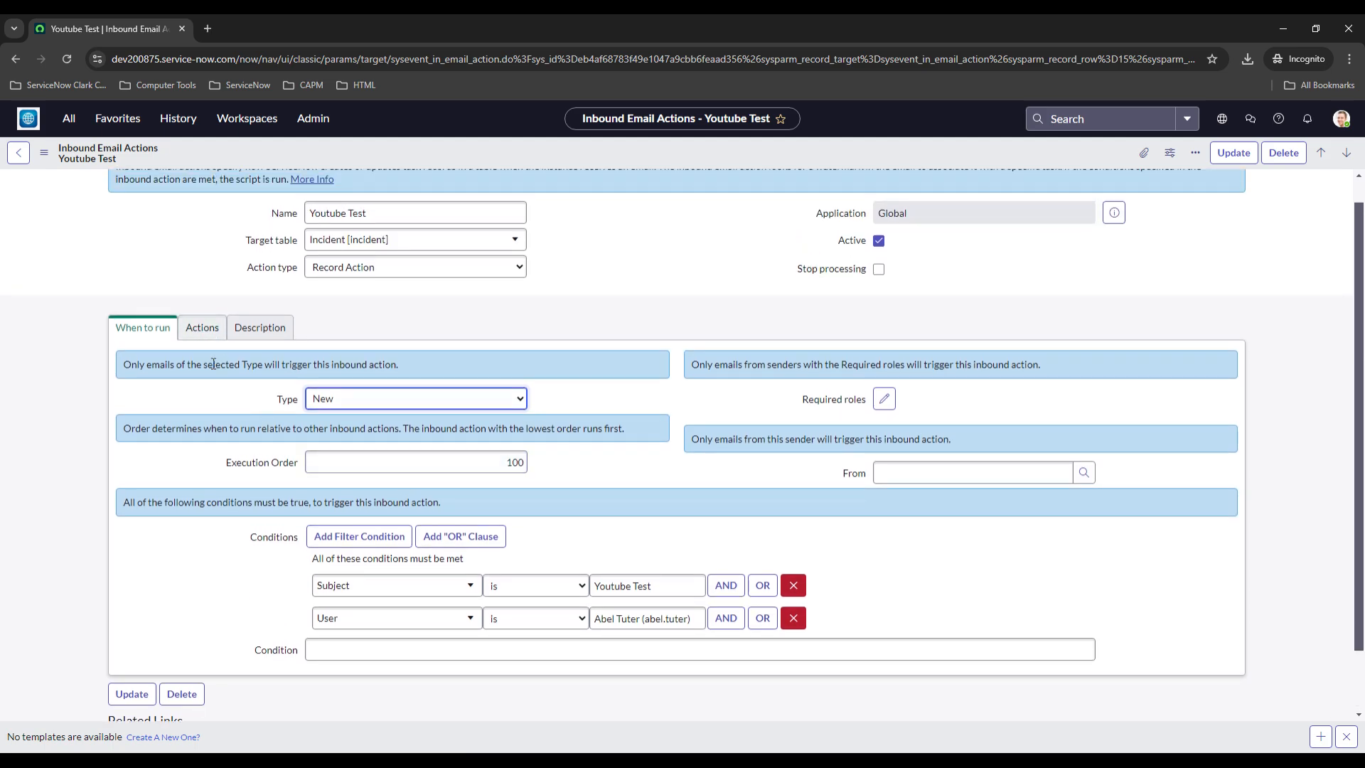
scroll(213, 364, "up", 1)
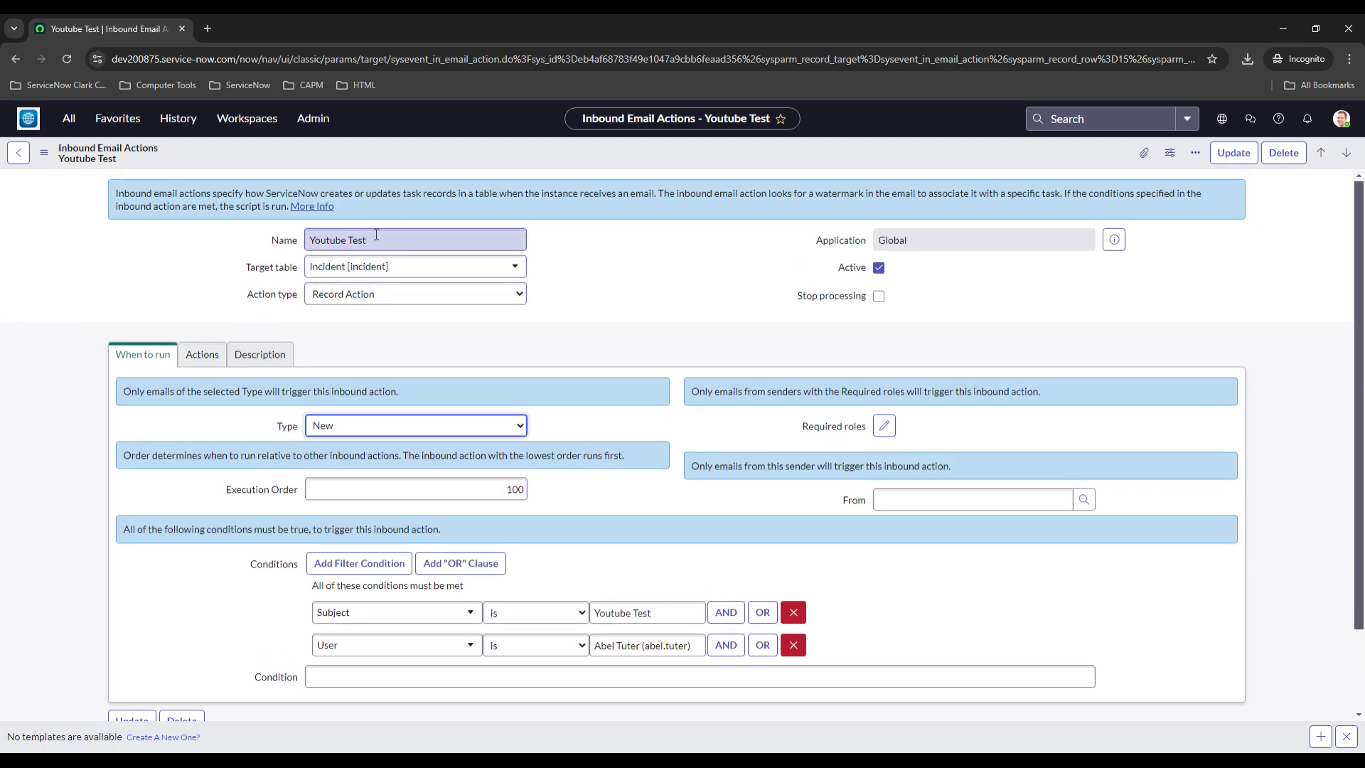
left_click(400, 305)
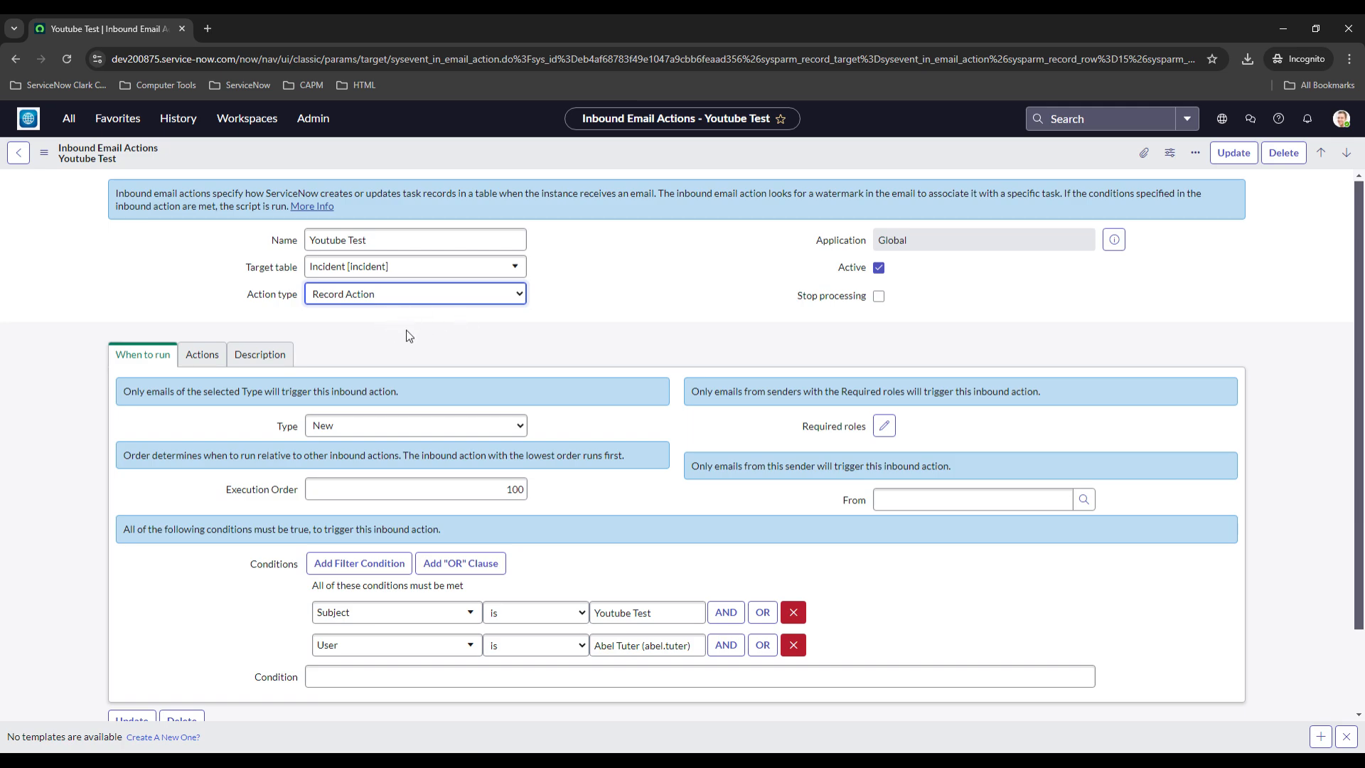
Review the Youtube Test action's field actions and script on the Actions tab
left_click(201, 354)
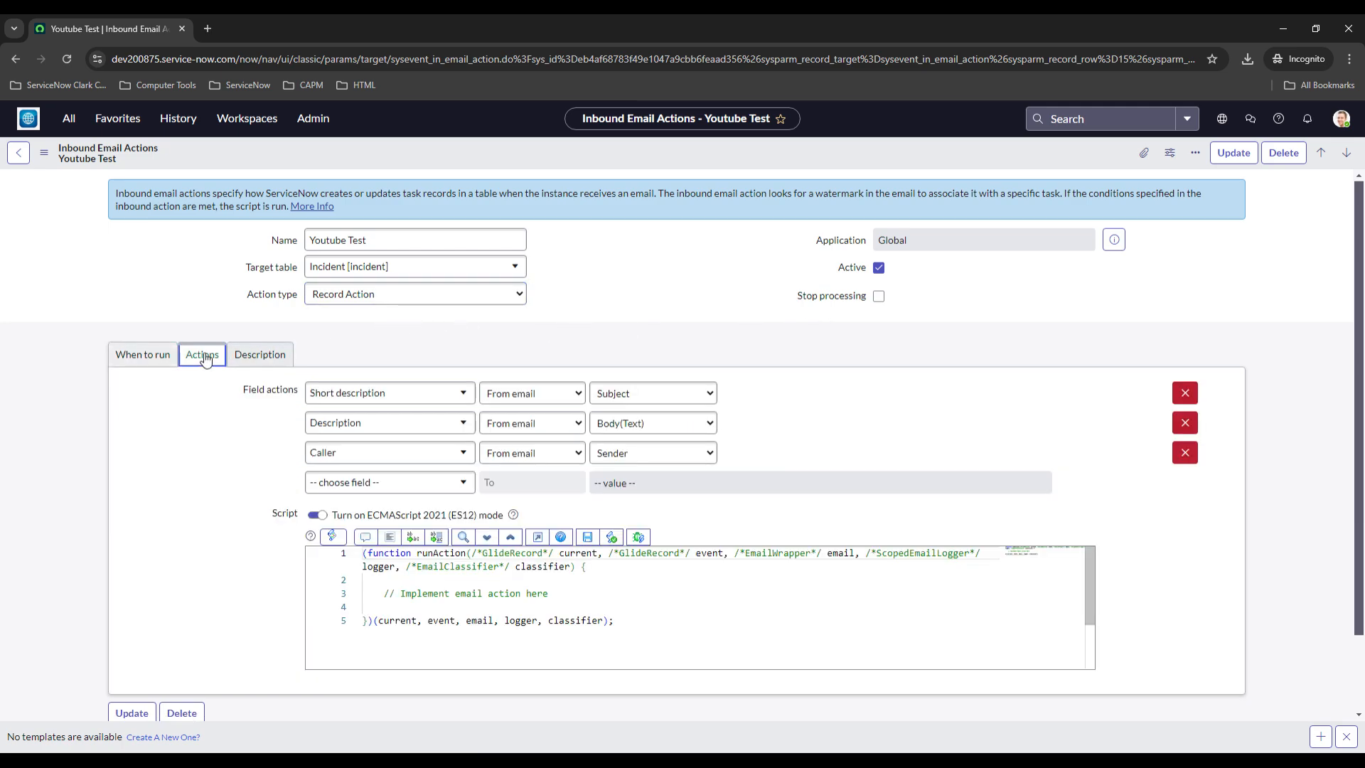
scroll(208, 410, "down", 1)
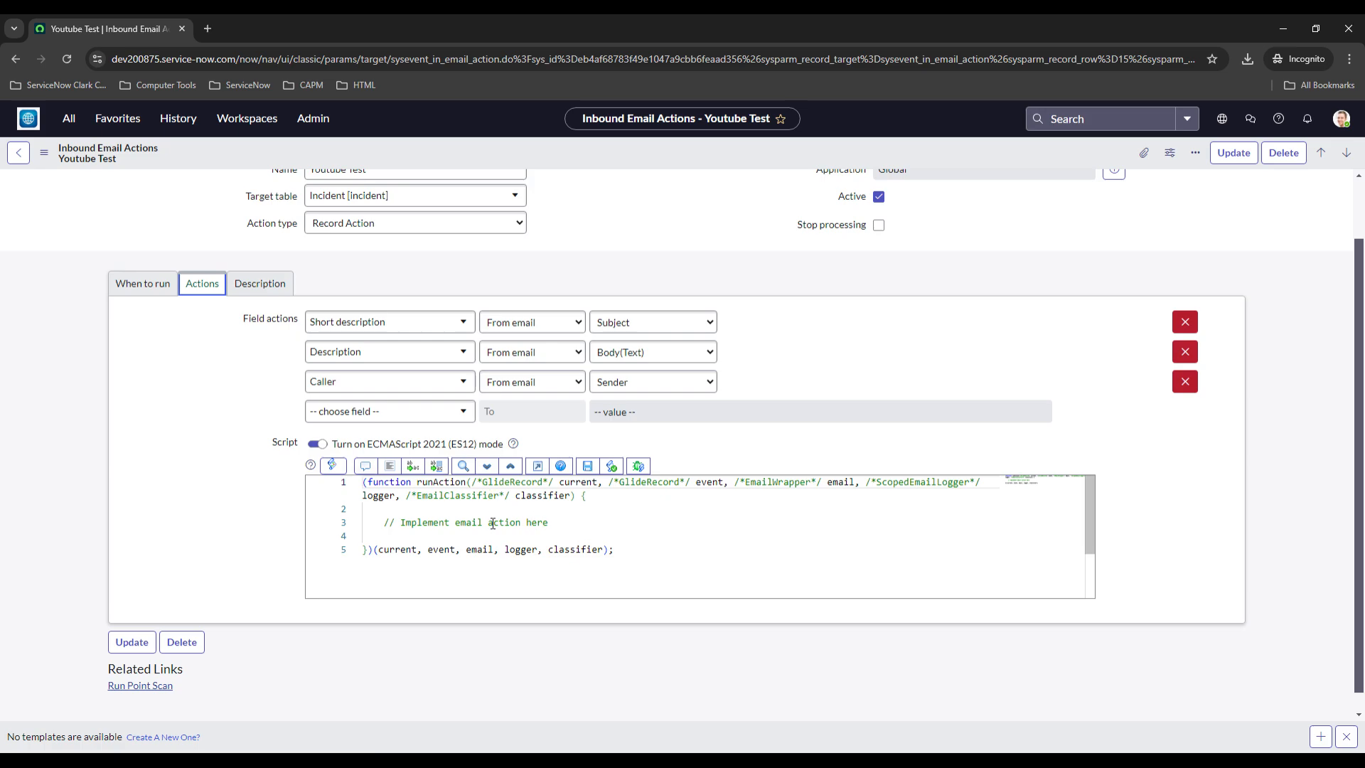
scroll(290, 461, "up", 1)
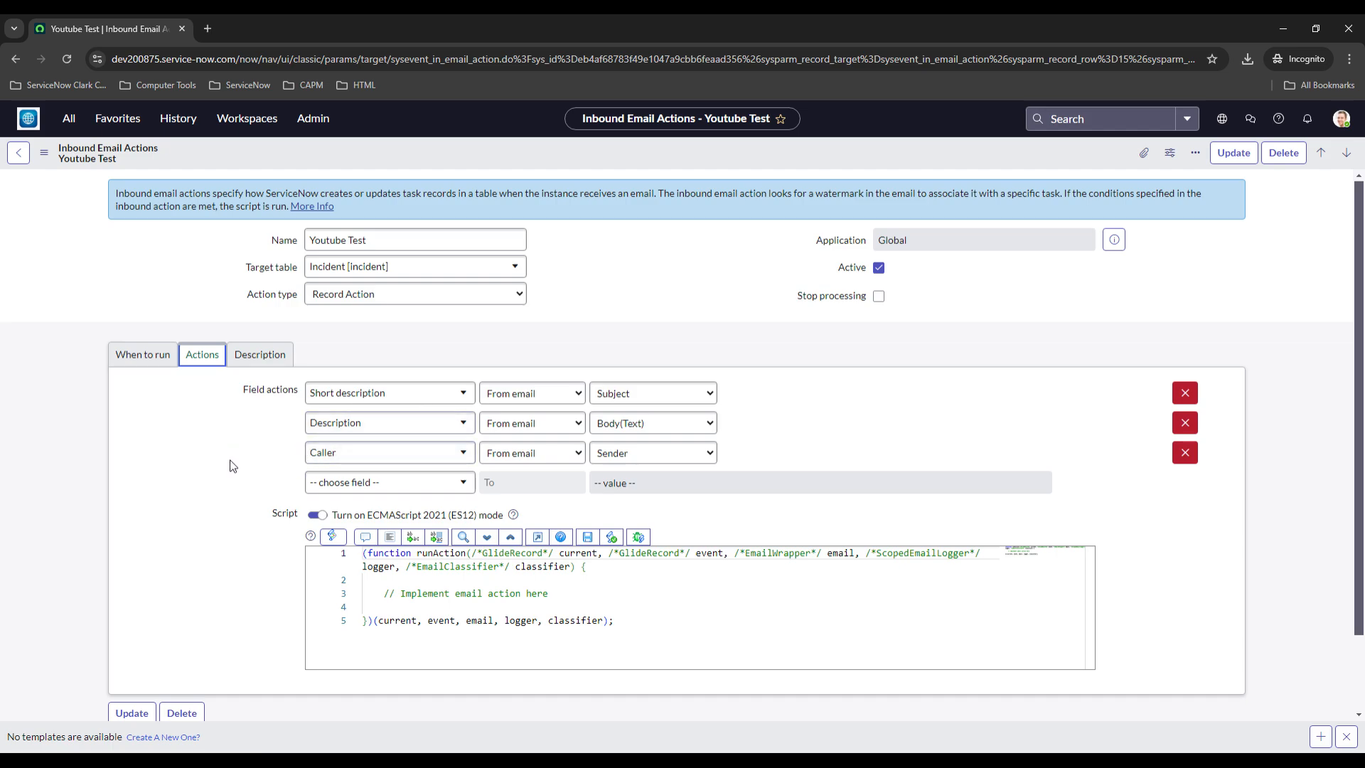
scroll(226, 464, "down", 1)
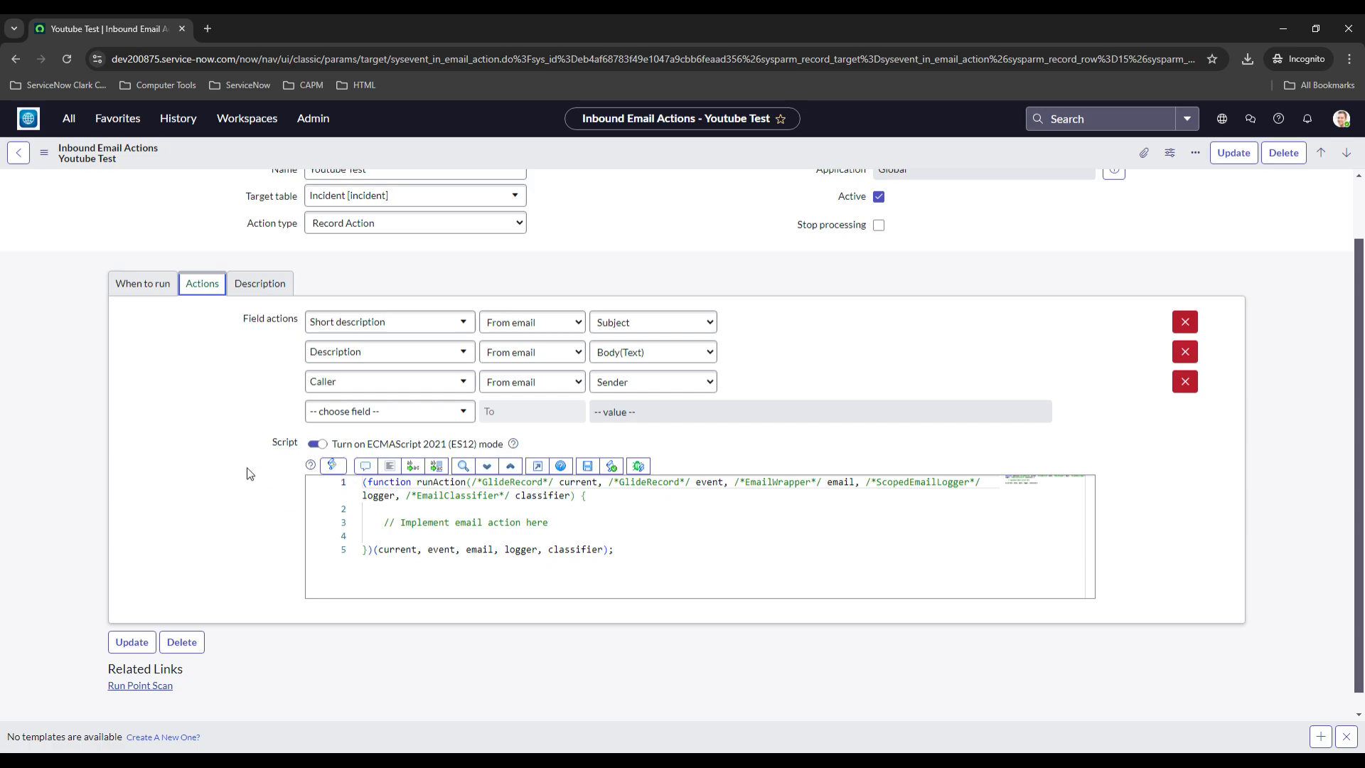
scroll(249, 473, "up", 1)
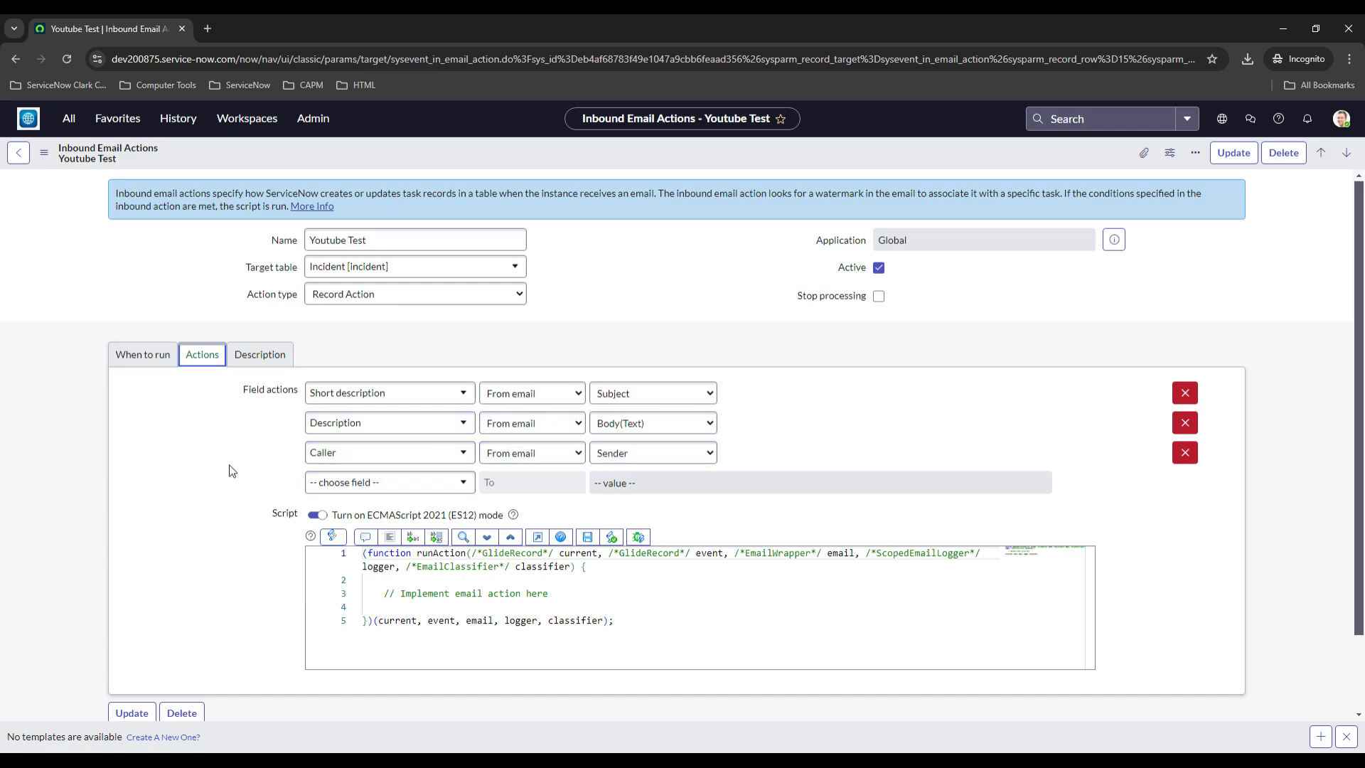
Review the Youtube Test action's Actions and When to run tabs, then return to the inbound email actions list
scroll(249, 467, "down", 1)
scroll(245, 427, "up", 1)
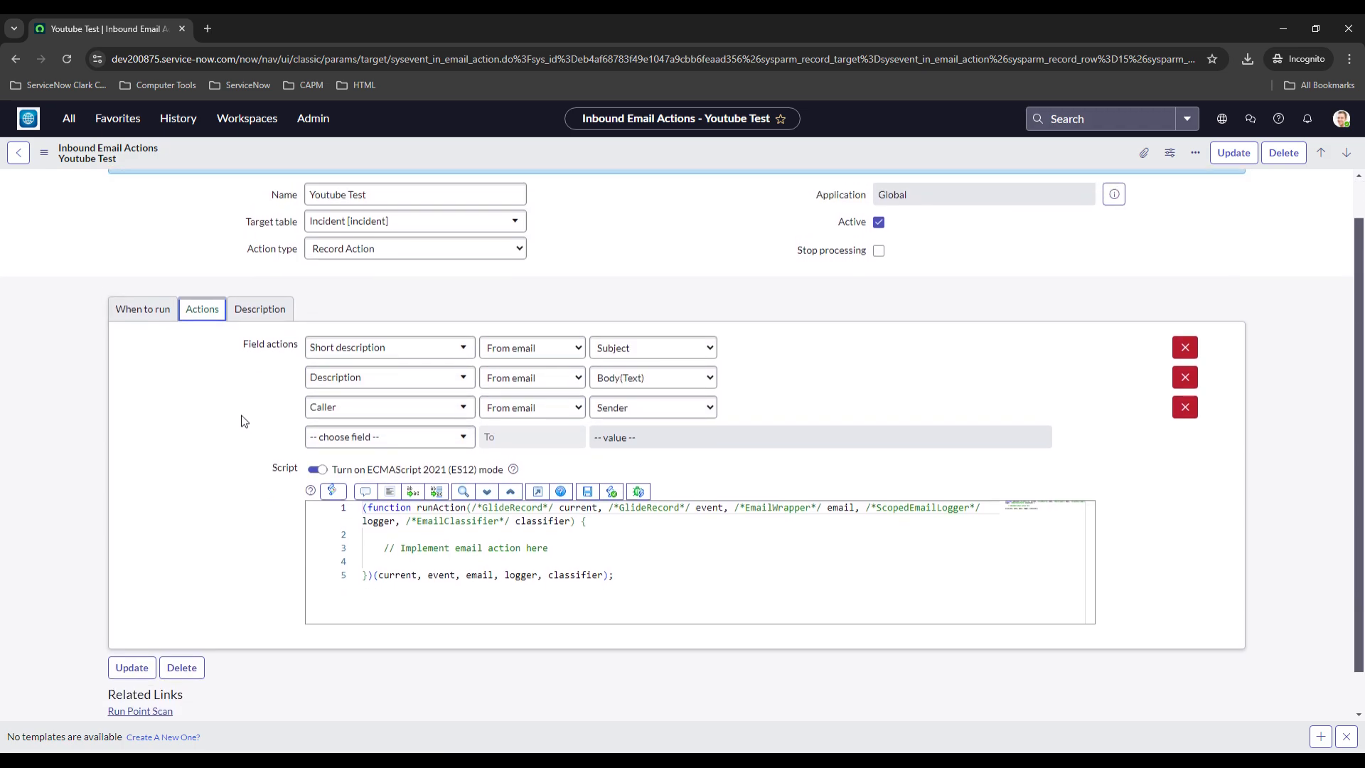
left_click(265, 361)
left_click(147, 359)
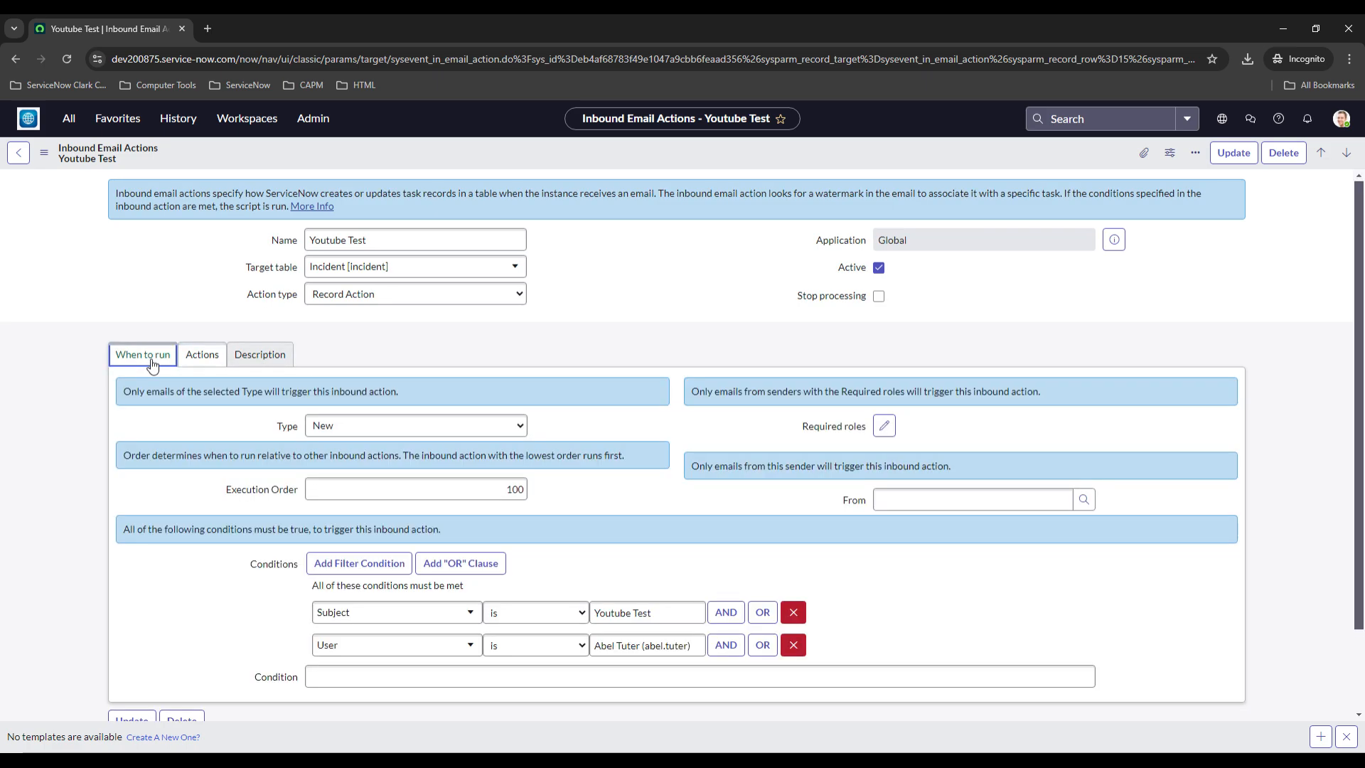
left_click(23, 54)
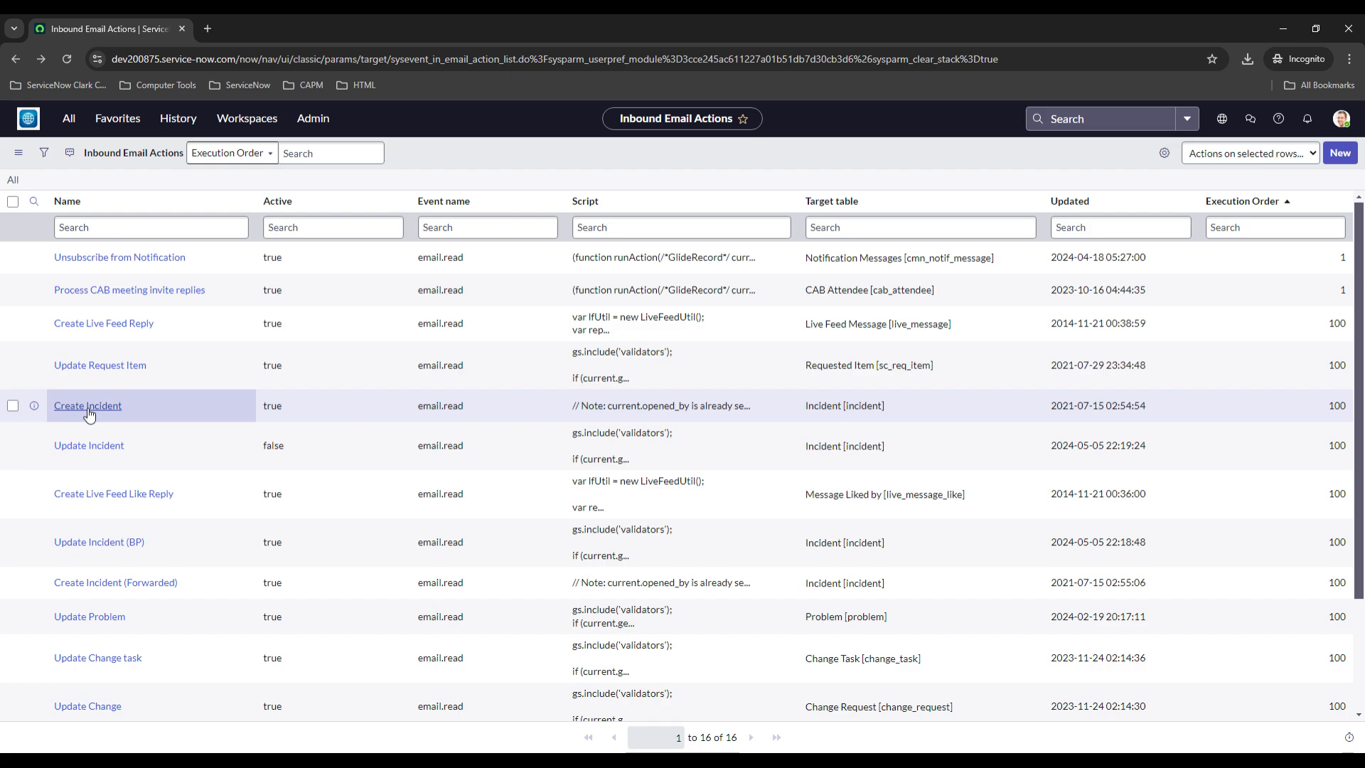
scroll(91, 355, "down", 3)
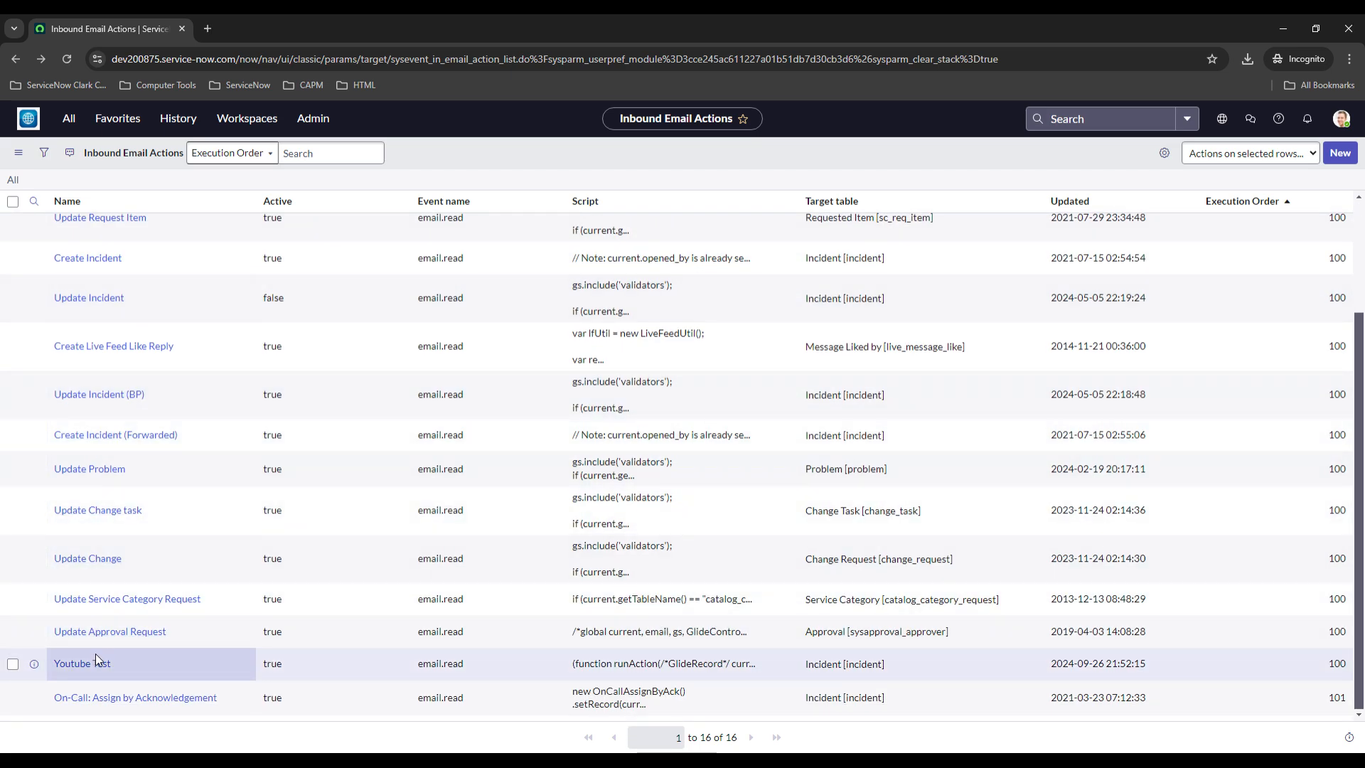
left_click(95, 655)
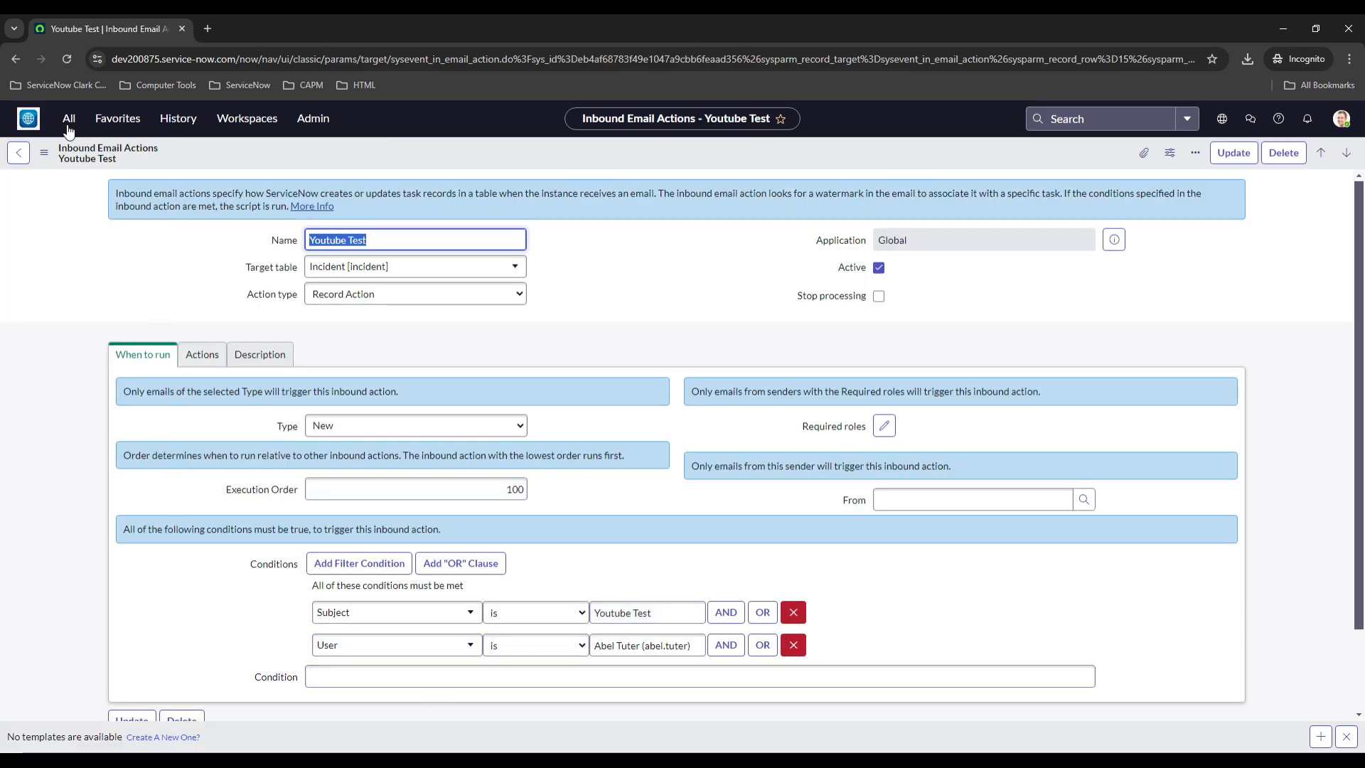
left_click(12, 61)
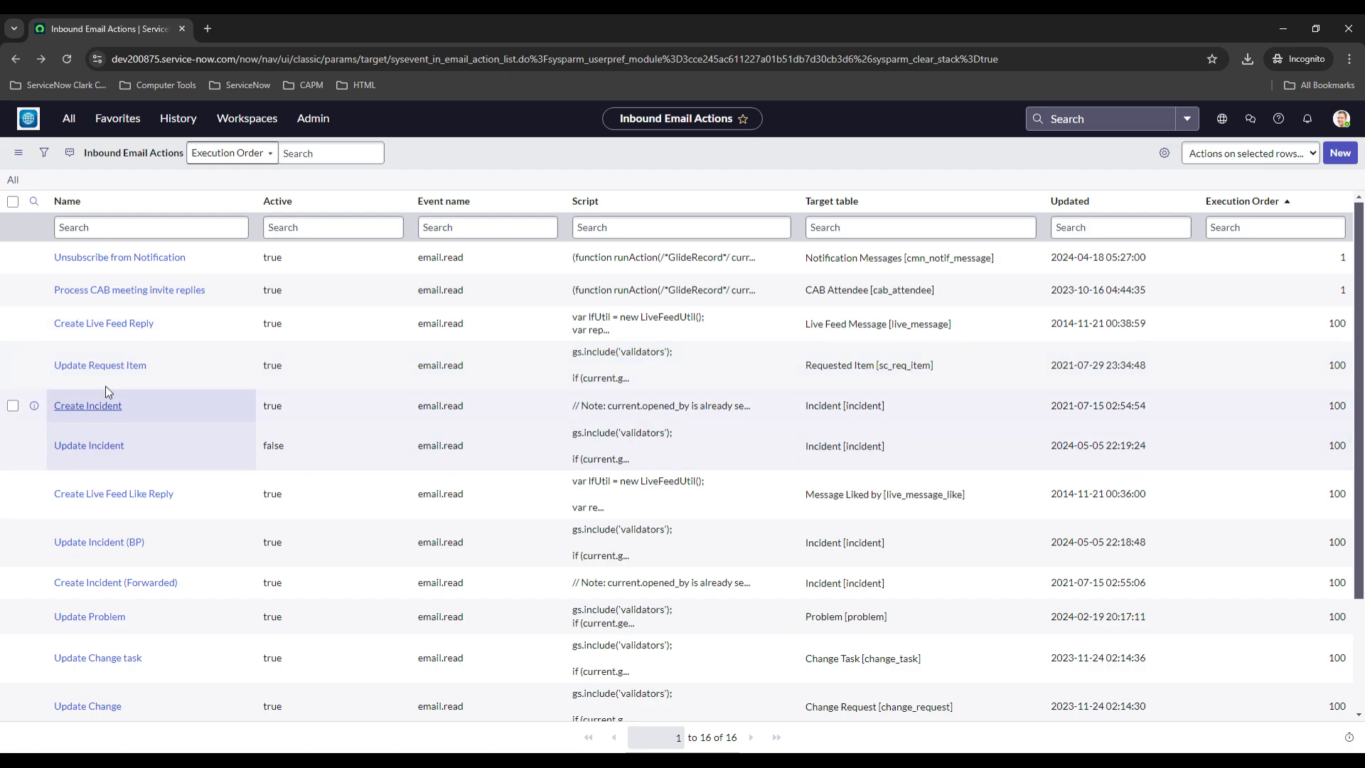
Add a condition to the Create Incident action so Subject does not contain Youtube Test, and save it
left_click(93, 406)
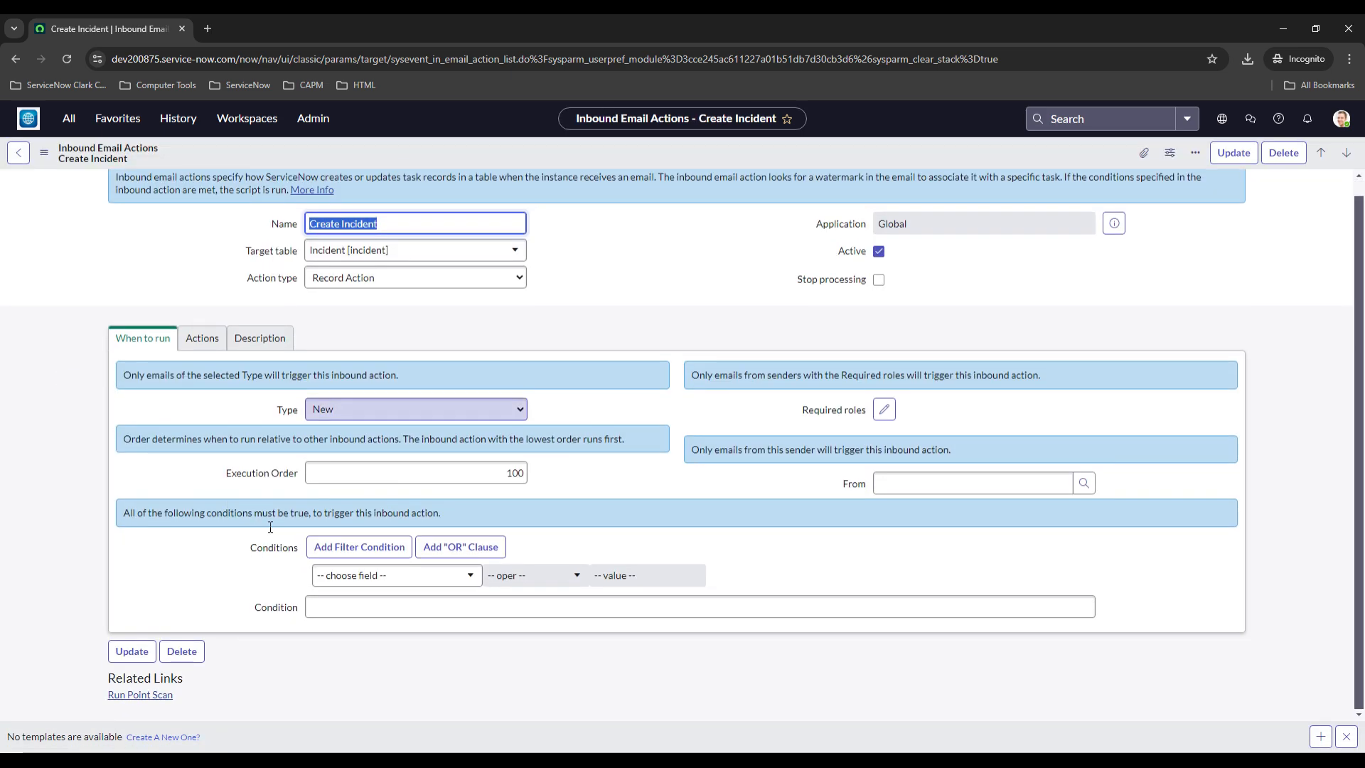
left_click(348, 594)
type("sub")
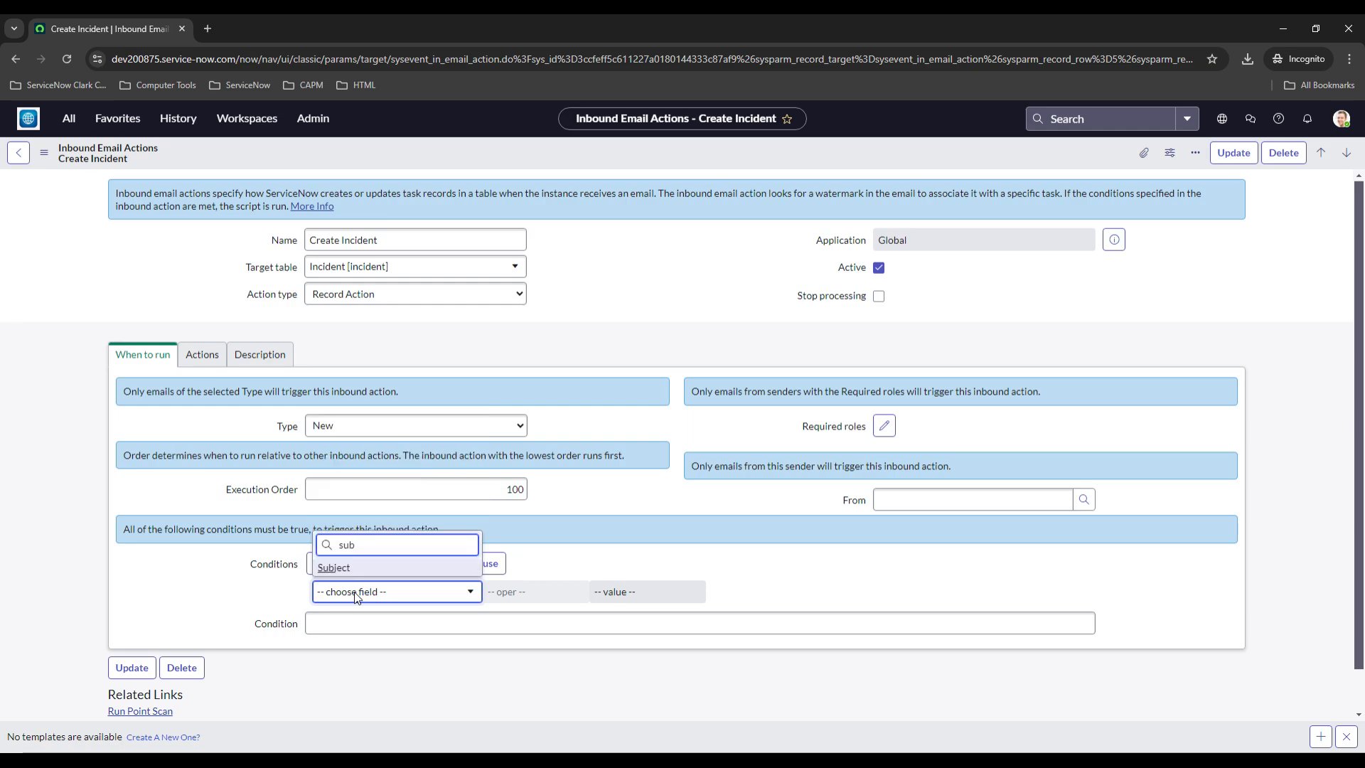
left_click(382, 568)
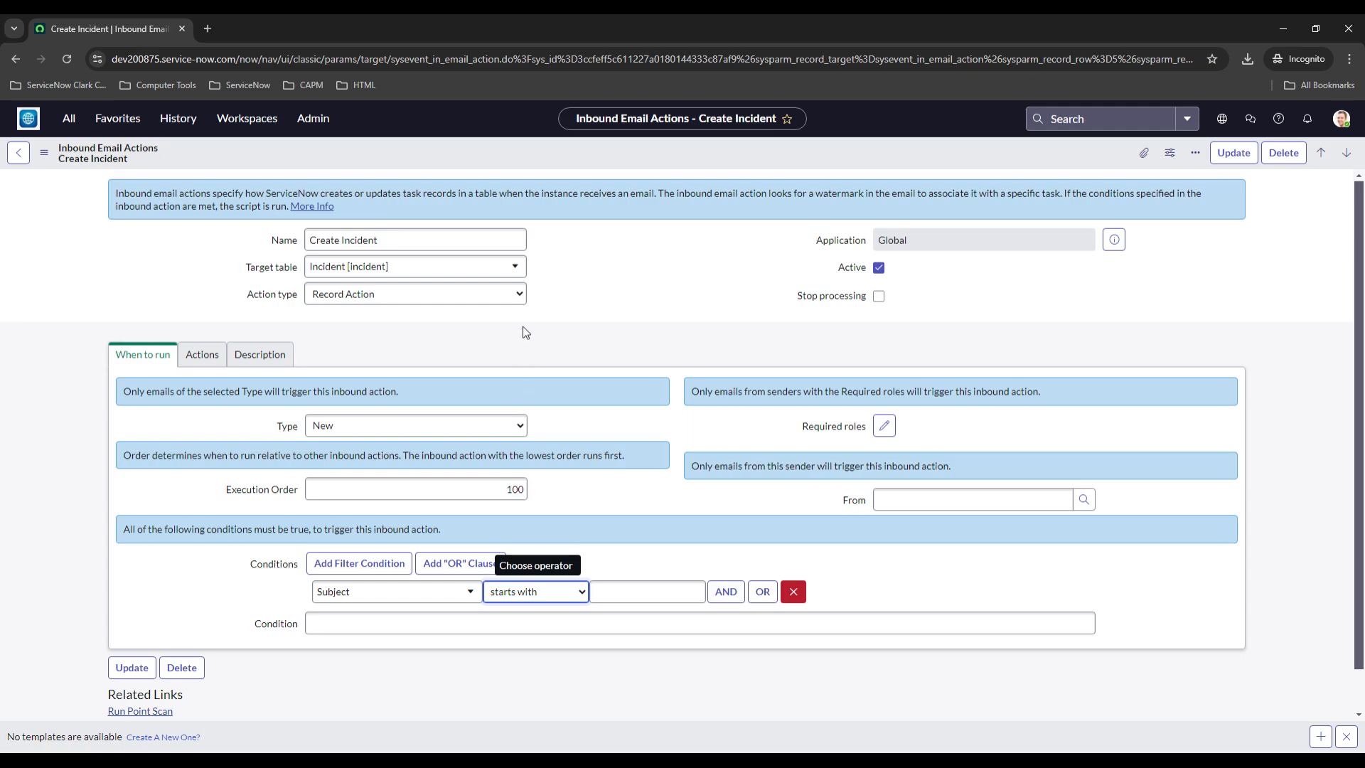
key("d")
left_click(640, 583)
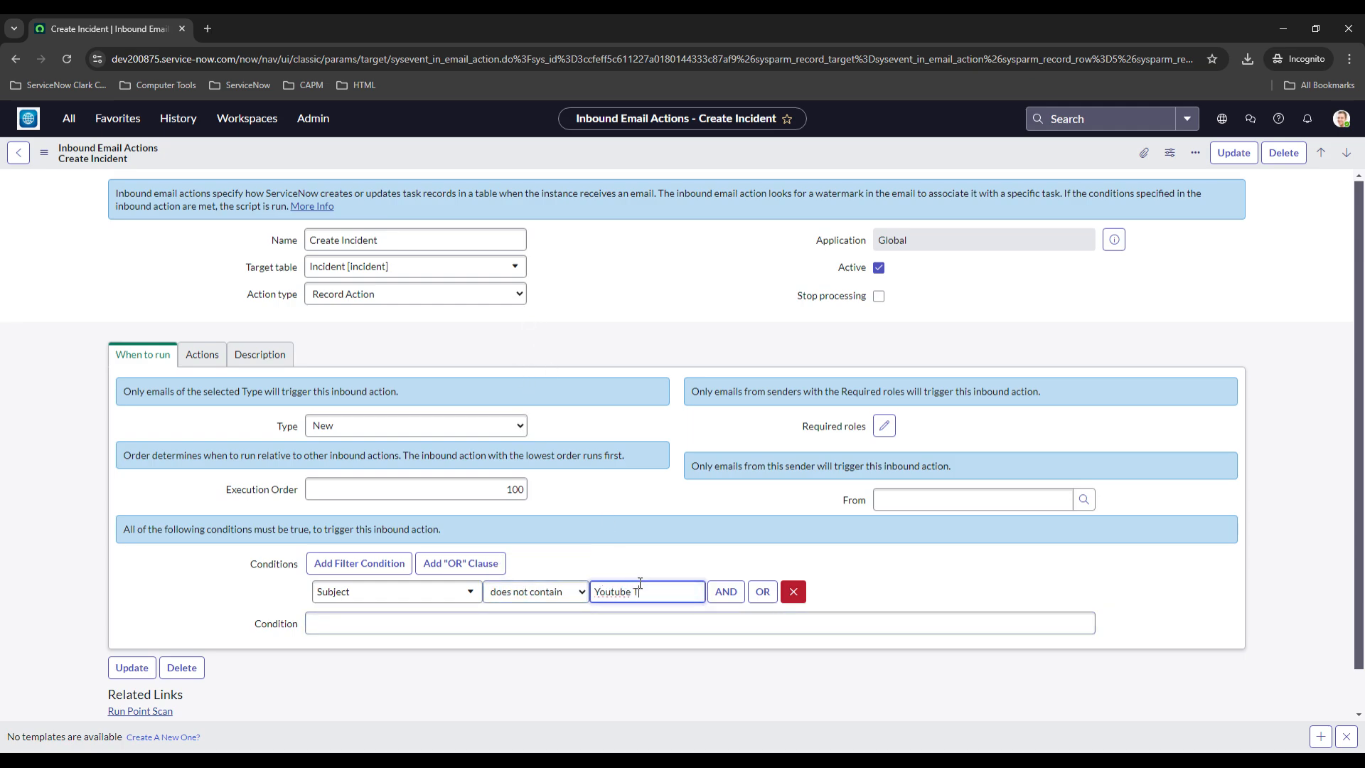
left_click(219, 596)
right_click(385, 151)
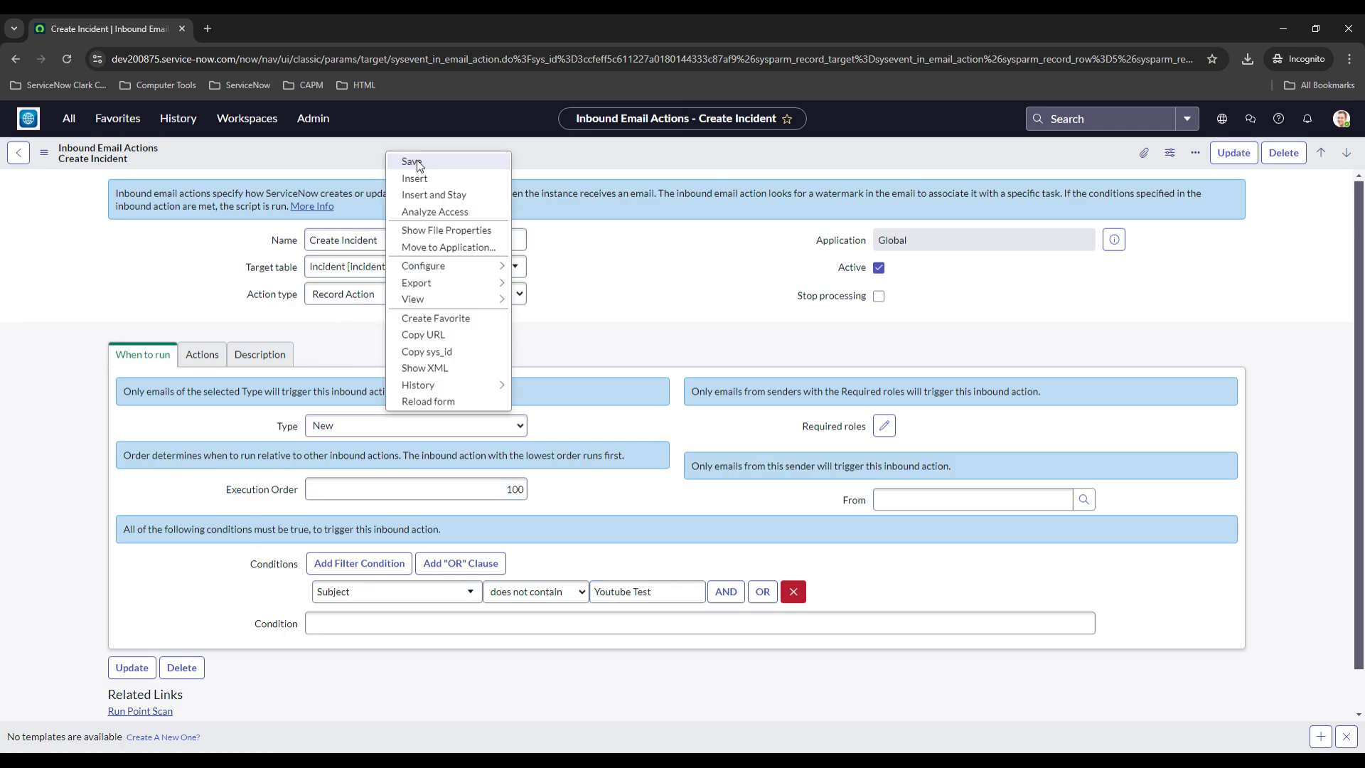
left_click(417, 164)
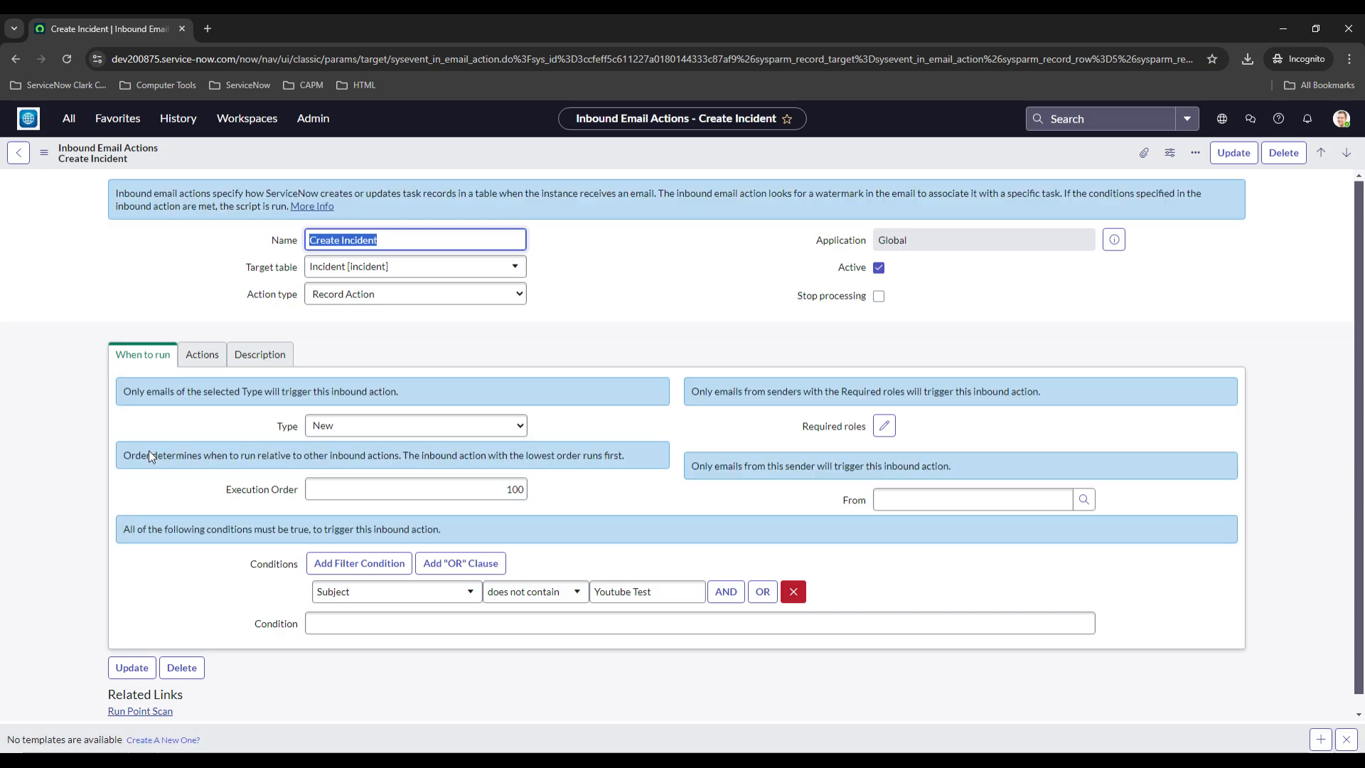
Open the Inbound Inbox mailbox and widen its list to show all emails created today
left_click(19, 63)
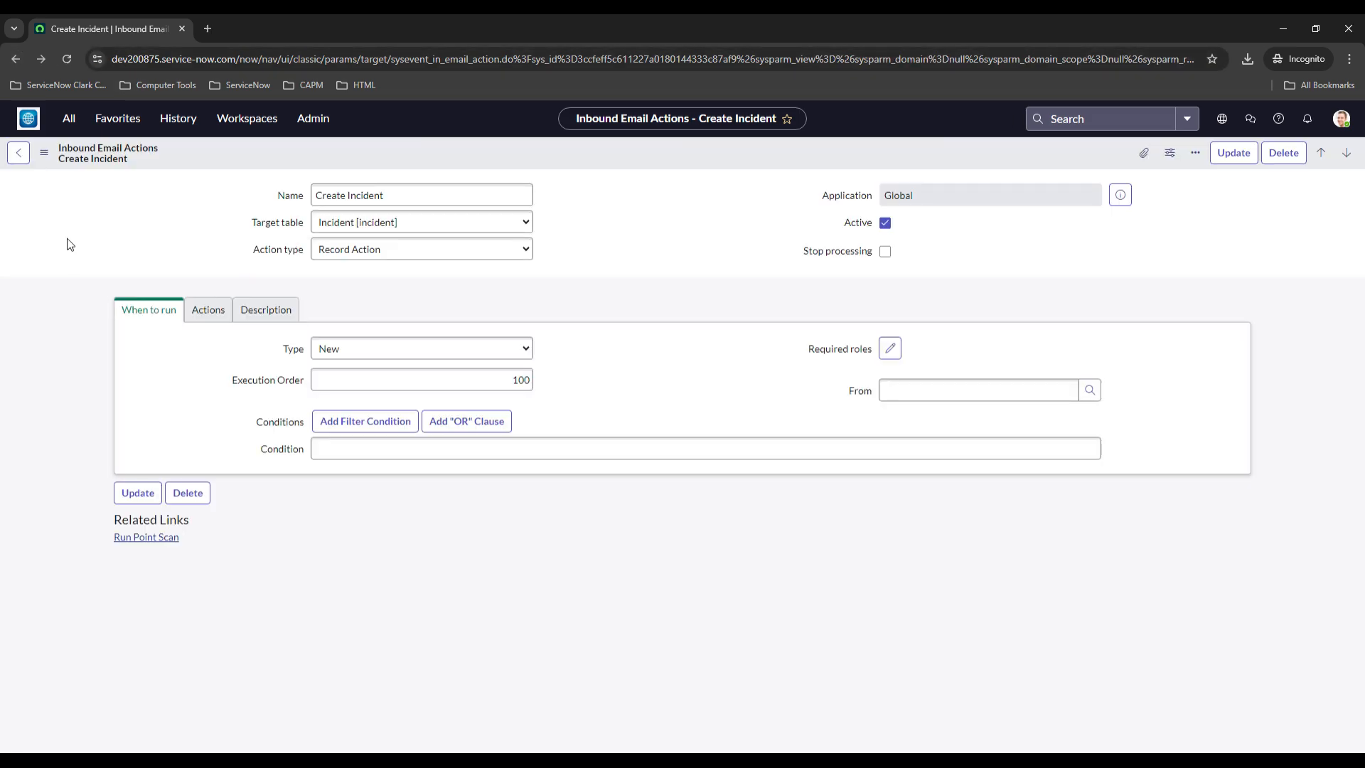
left_click(69, 118)
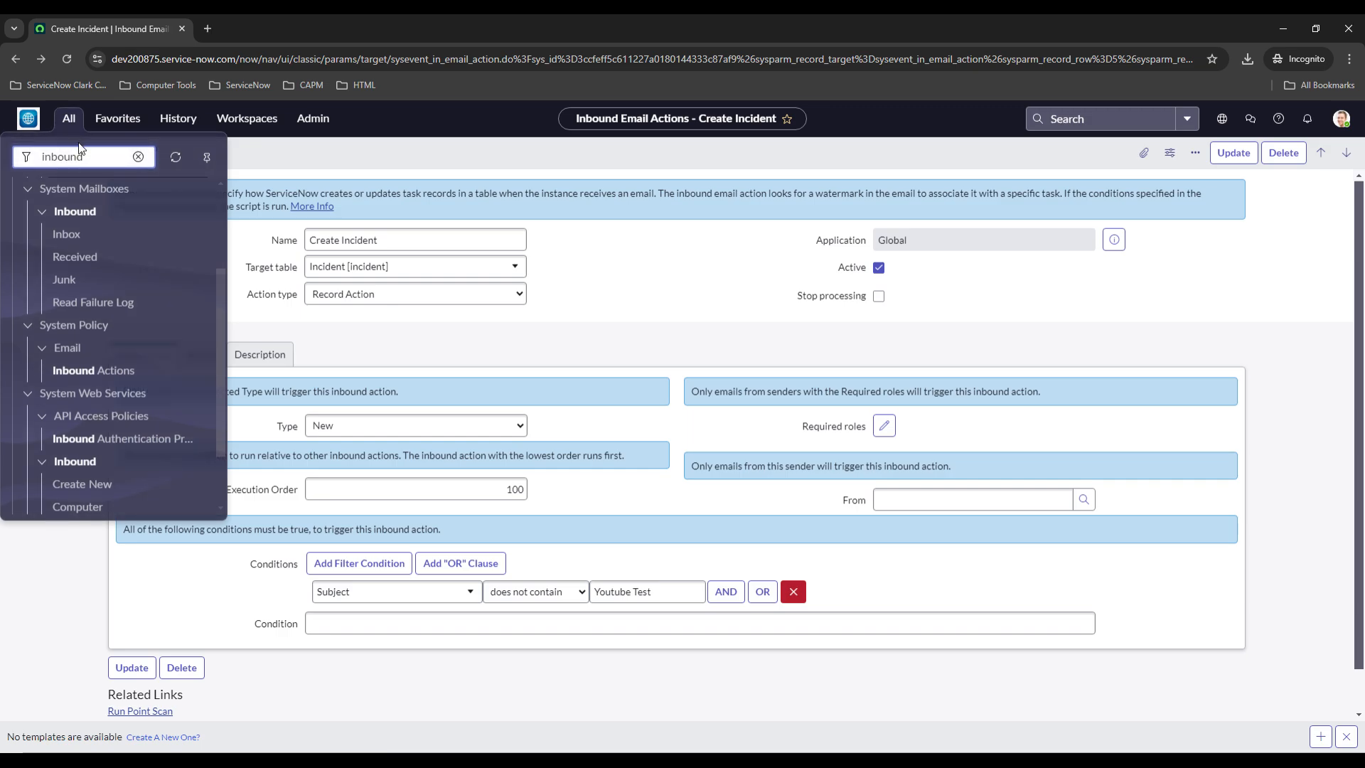
double_click(80, 152)
key("BackSpace")
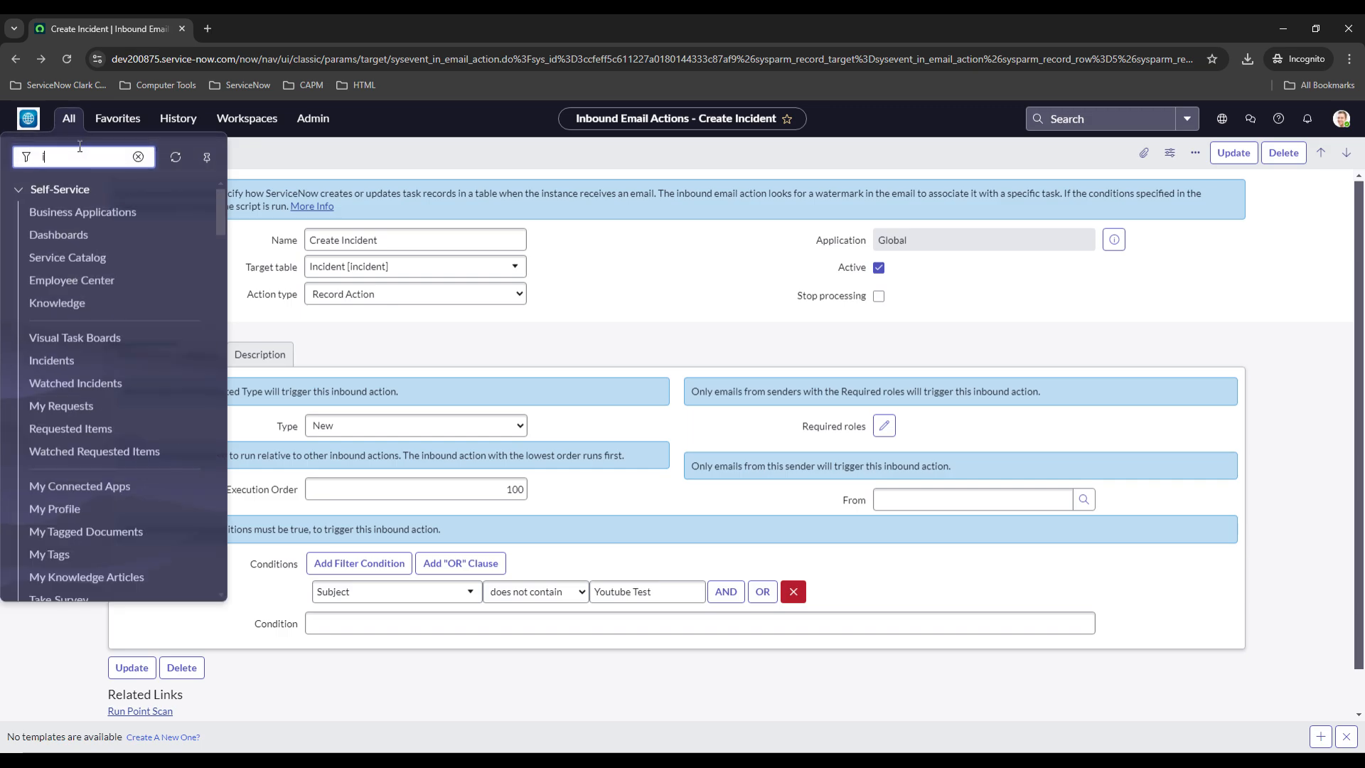
type("inbox")
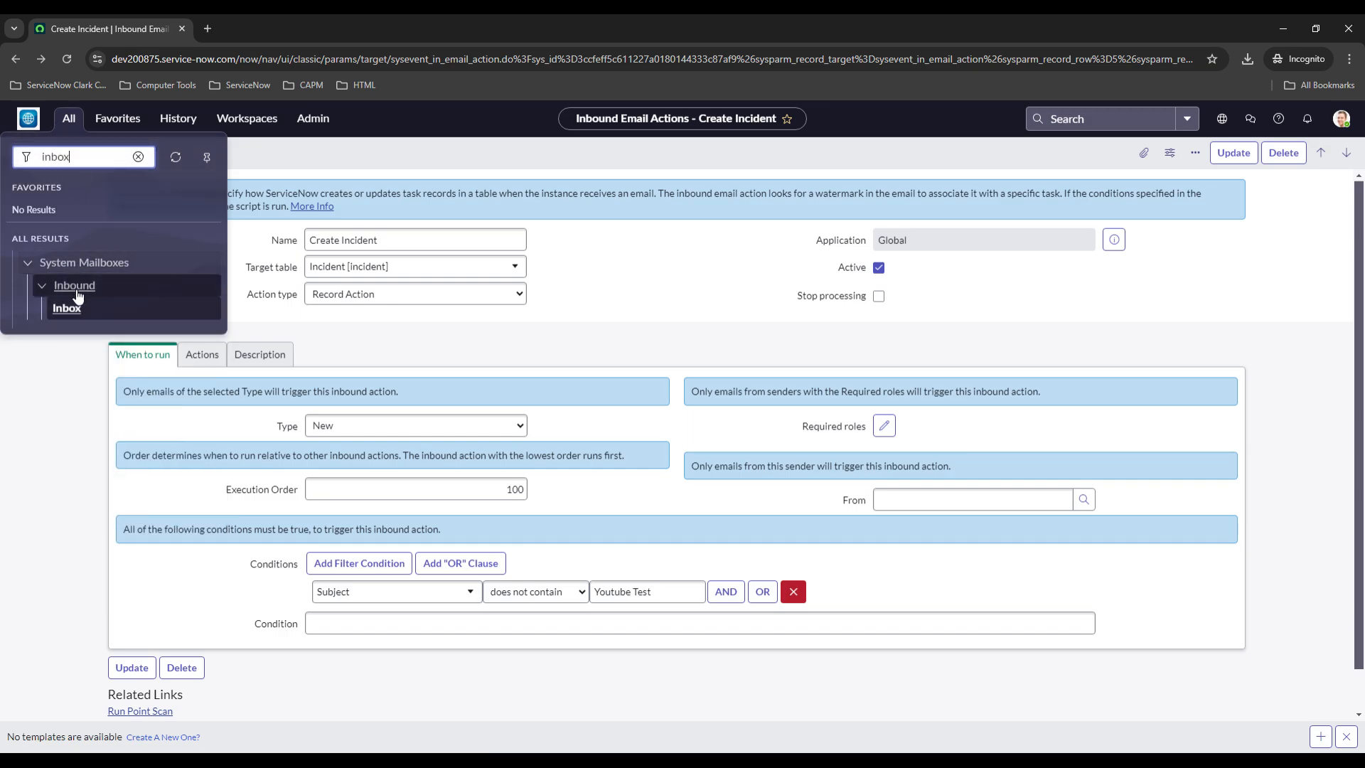
left_click(66, 310)
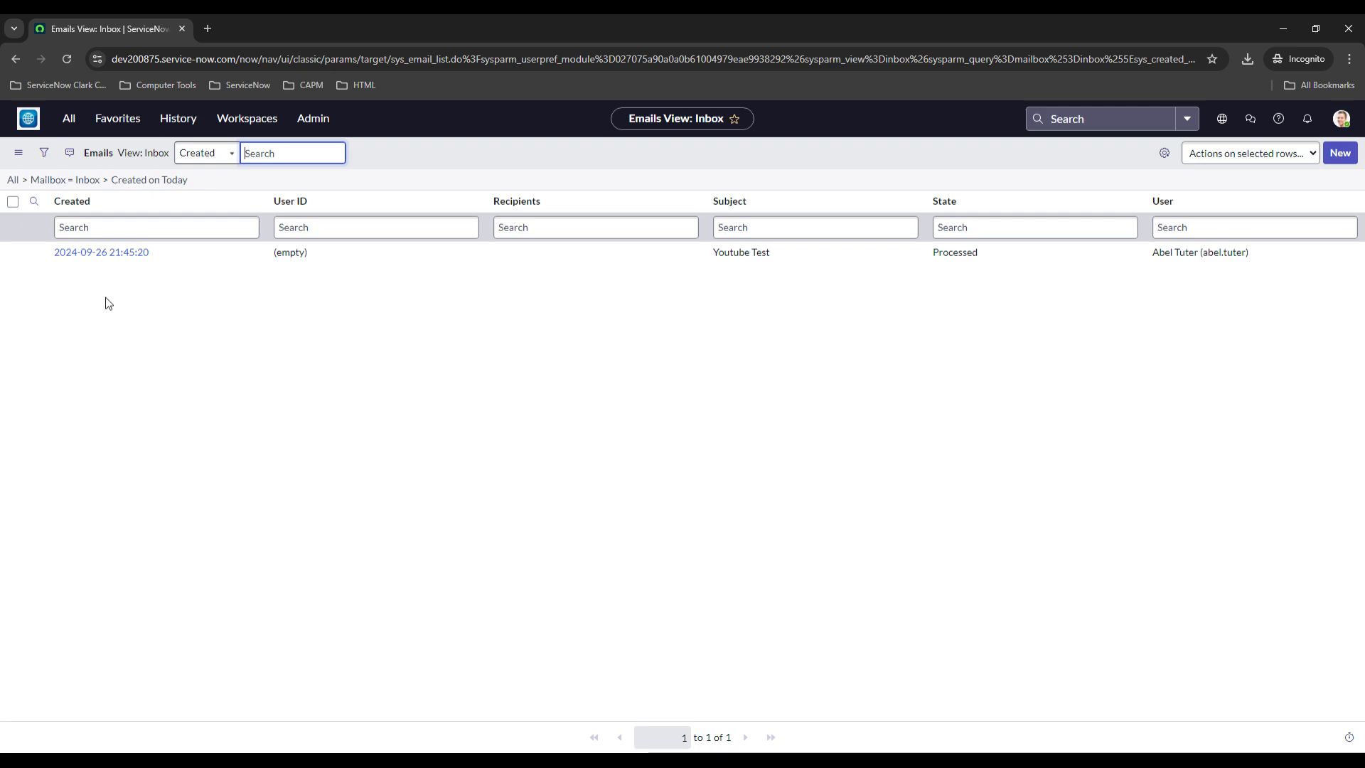
left_click(24, 183)
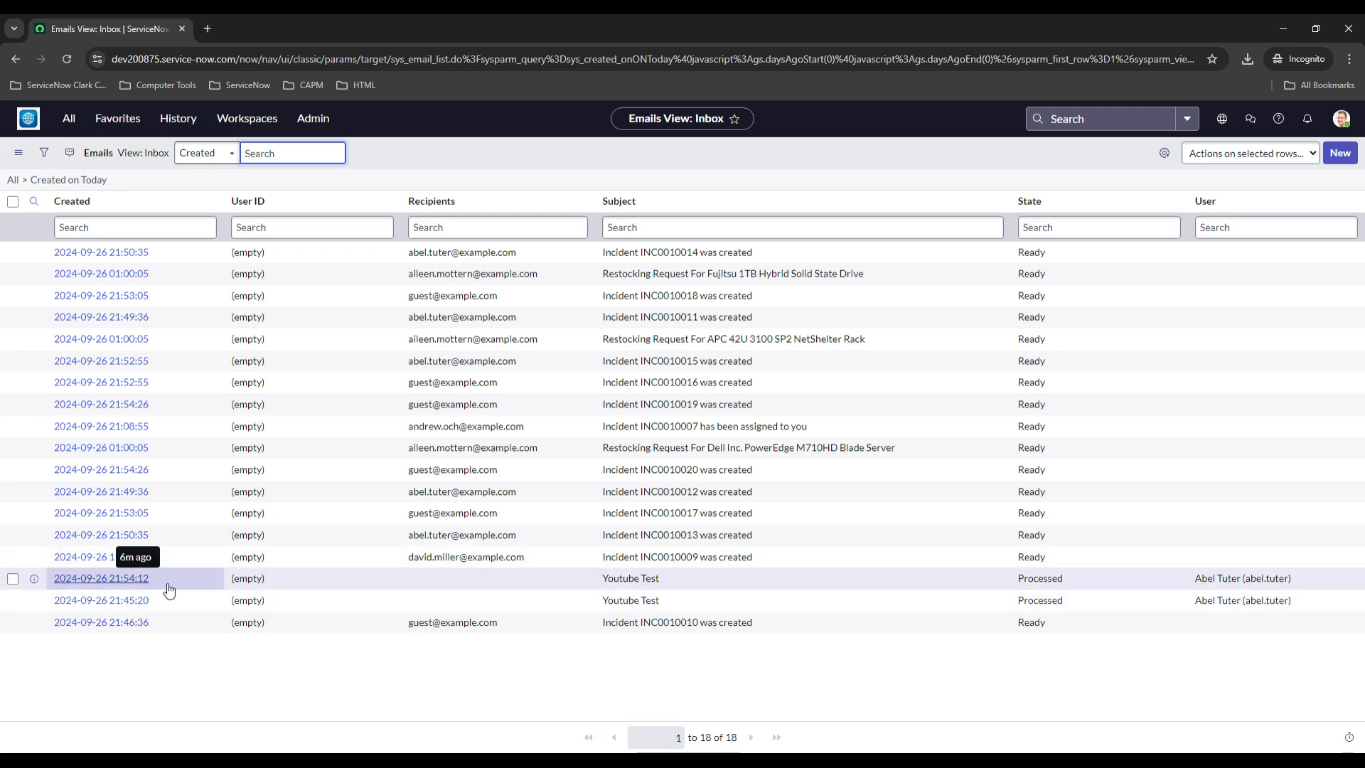
Reprocess the Youtube Test email received at 21:54:12
left_click(129, 579)
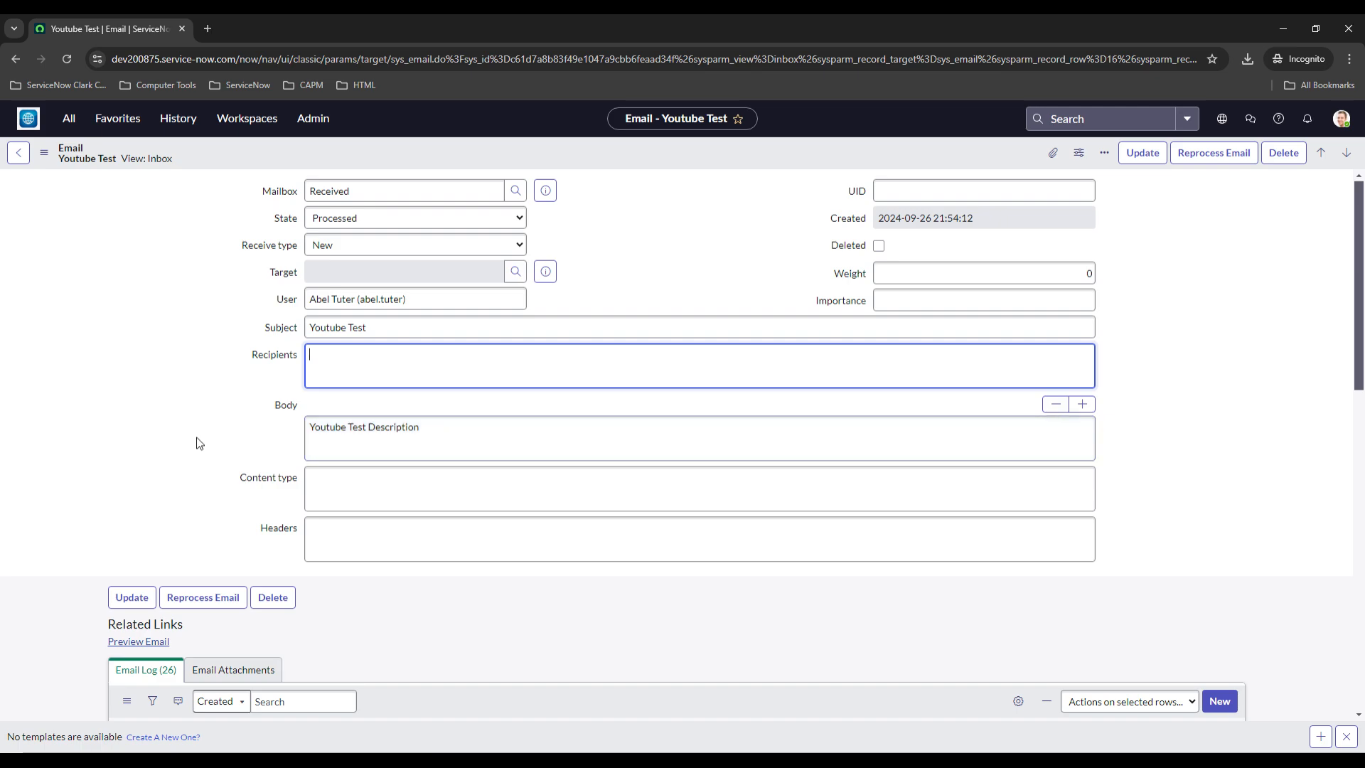
left_click(185, 597)
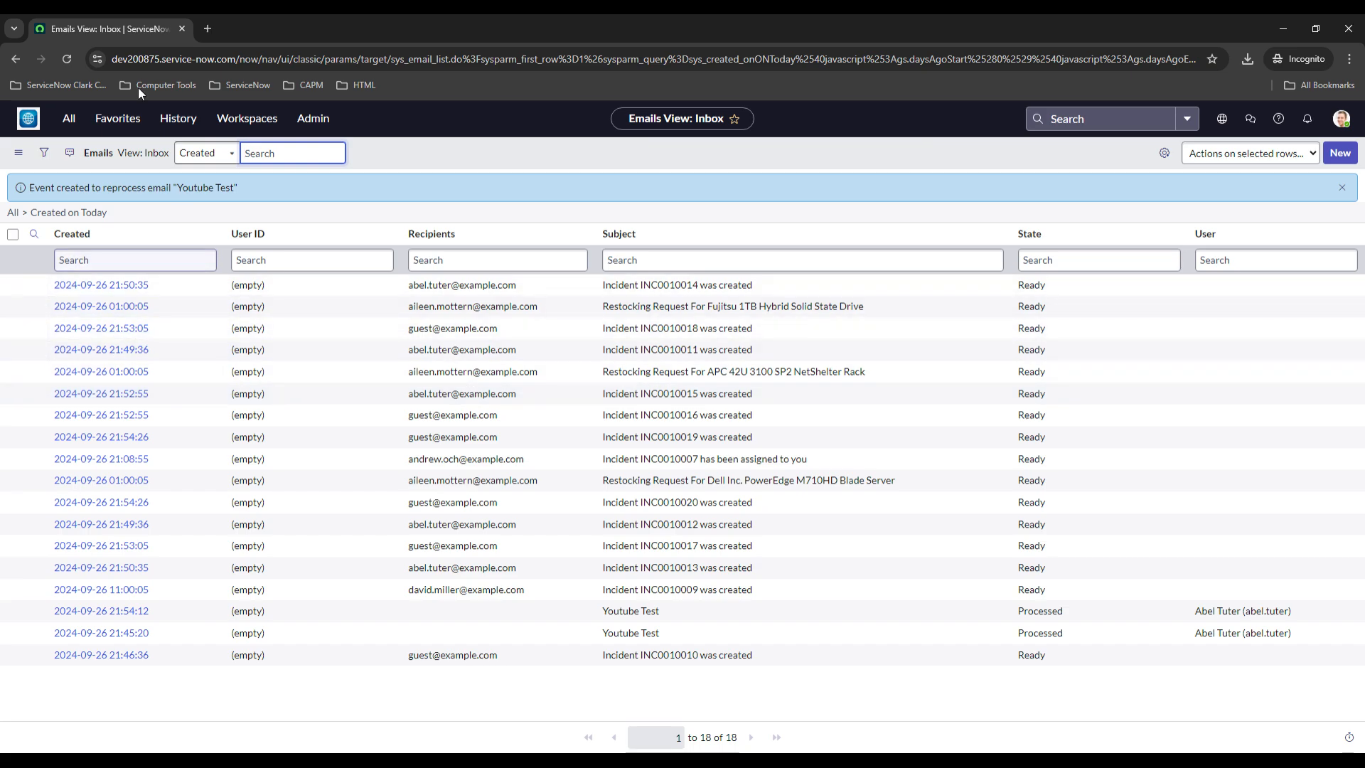
Open the list of open incidents and review the newest Youtube Test incident, INC0010021
left_click(69, 122)
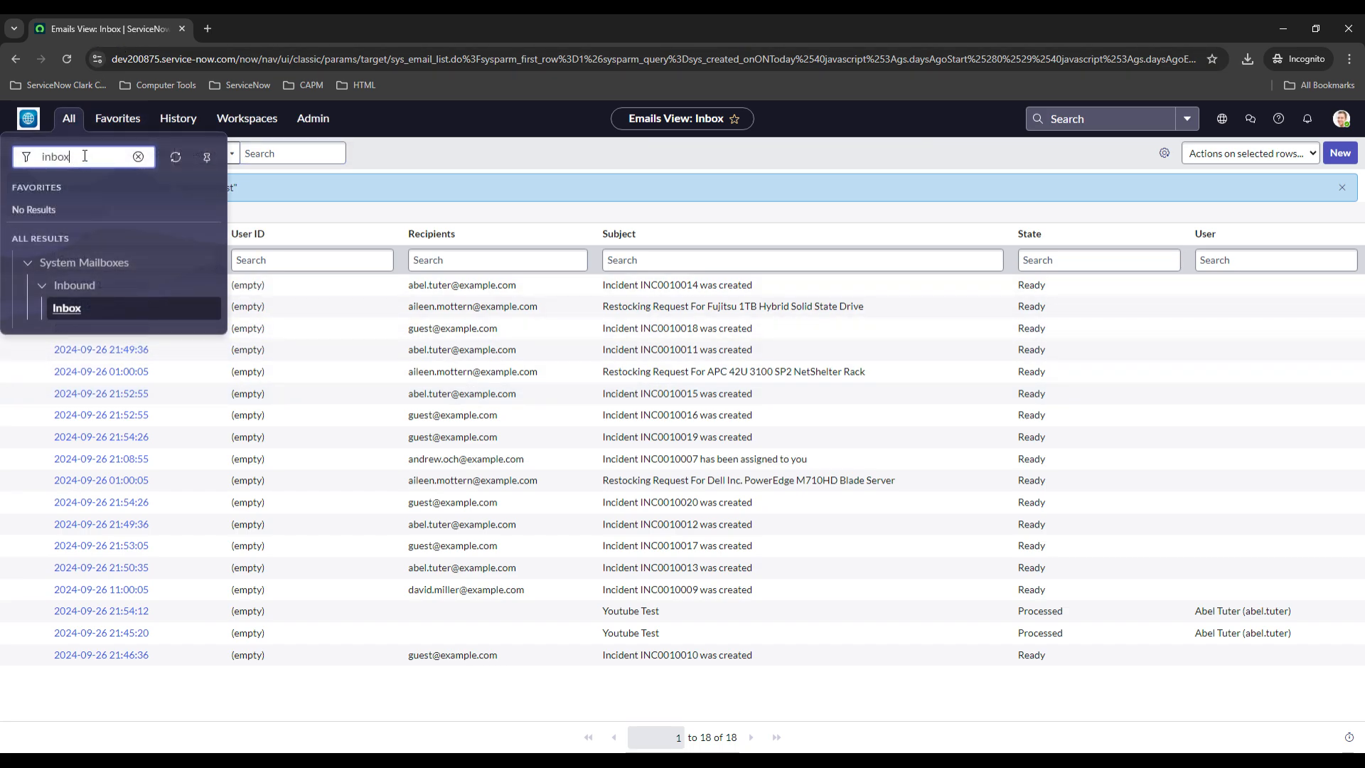
type("inci")
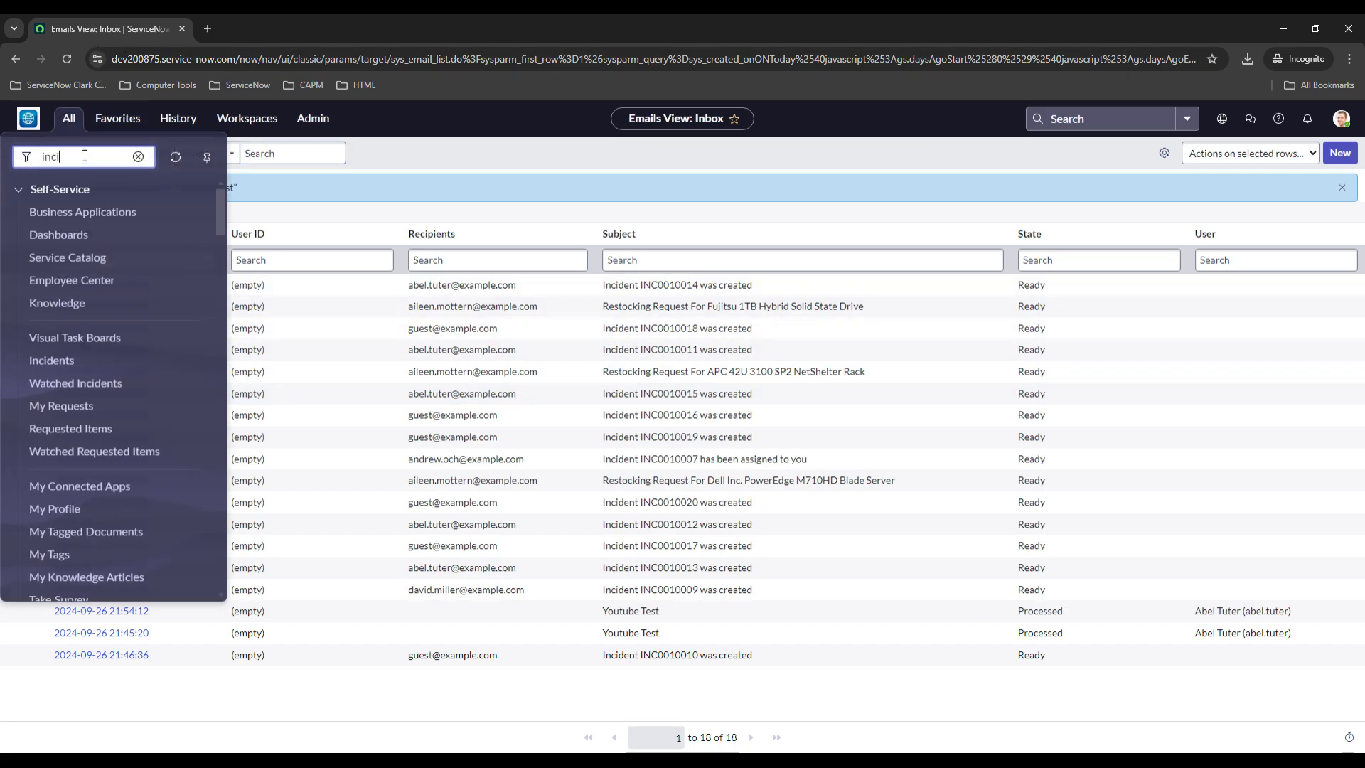
type("dent")
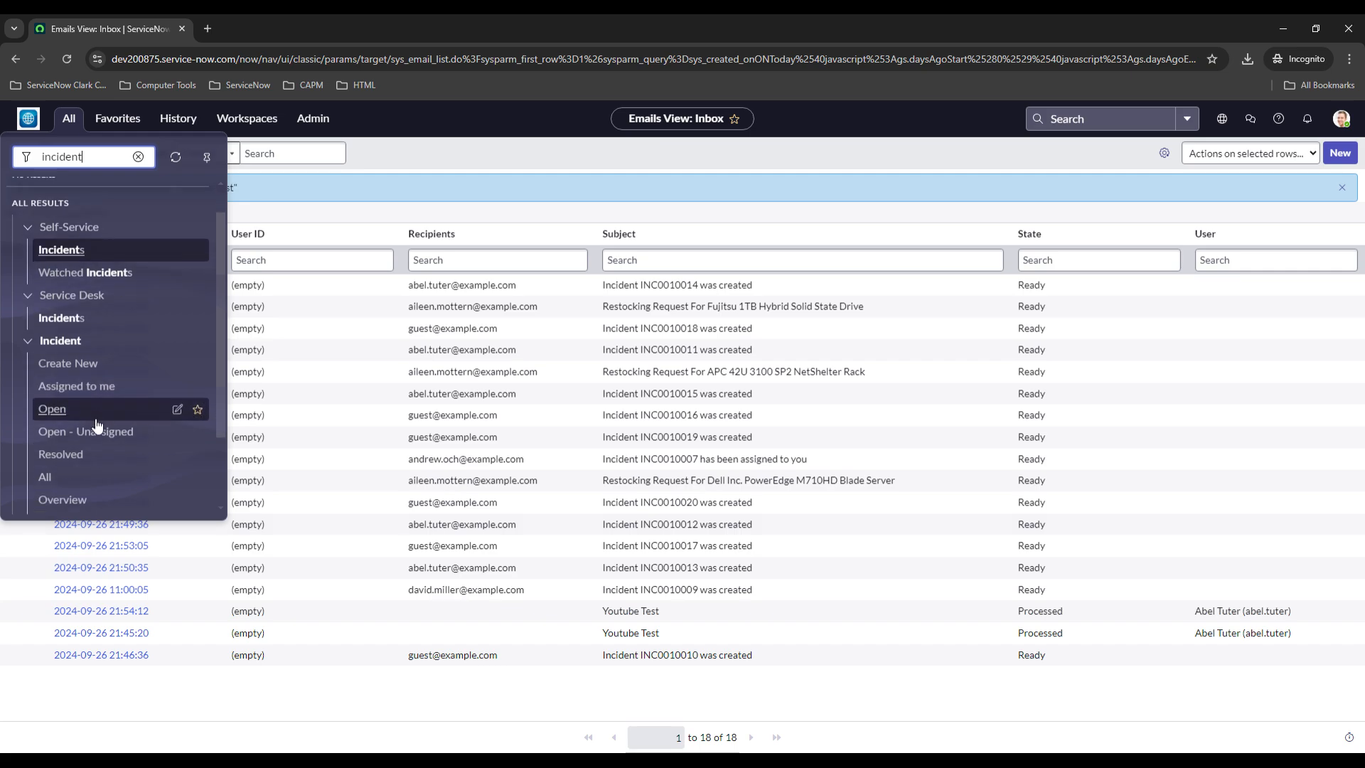
left_click(52, 376)
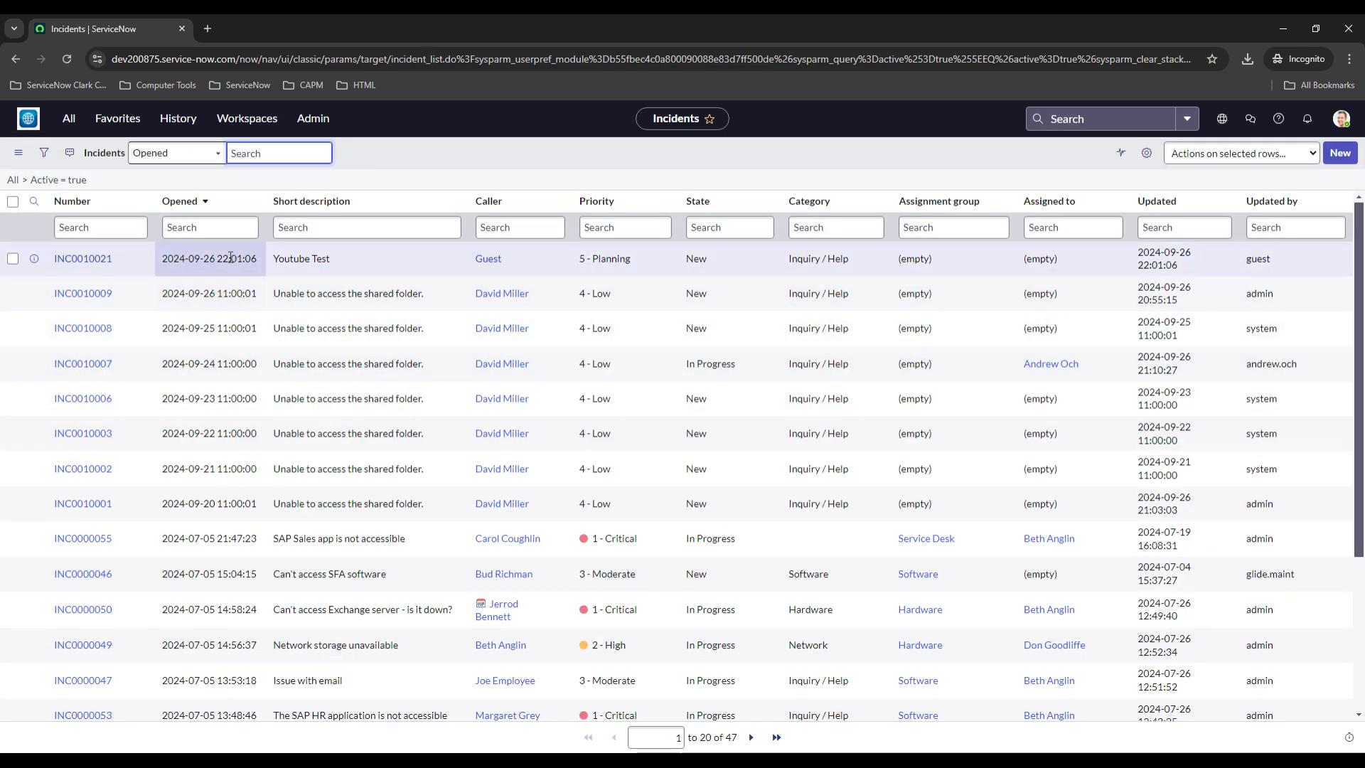
left_click(93, 260)
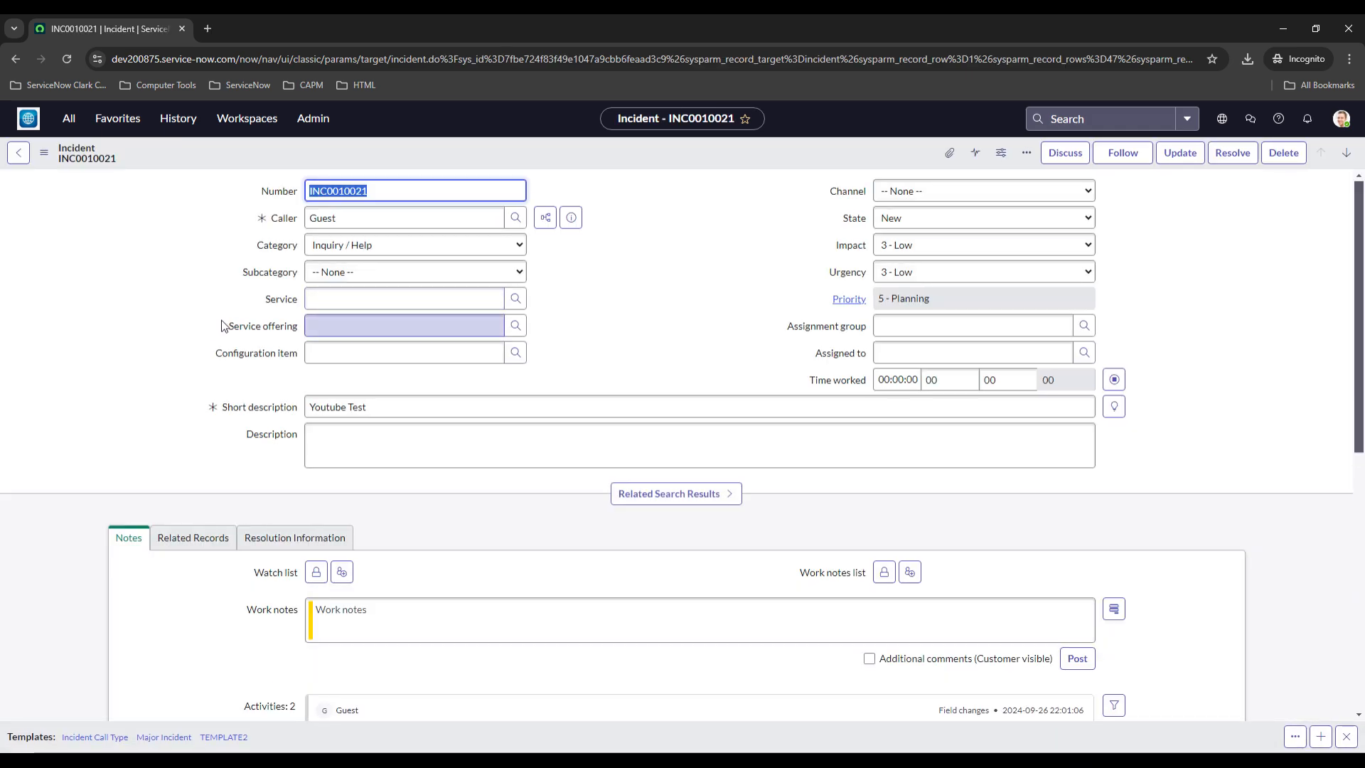
scroll(135, 324, "down", 2)
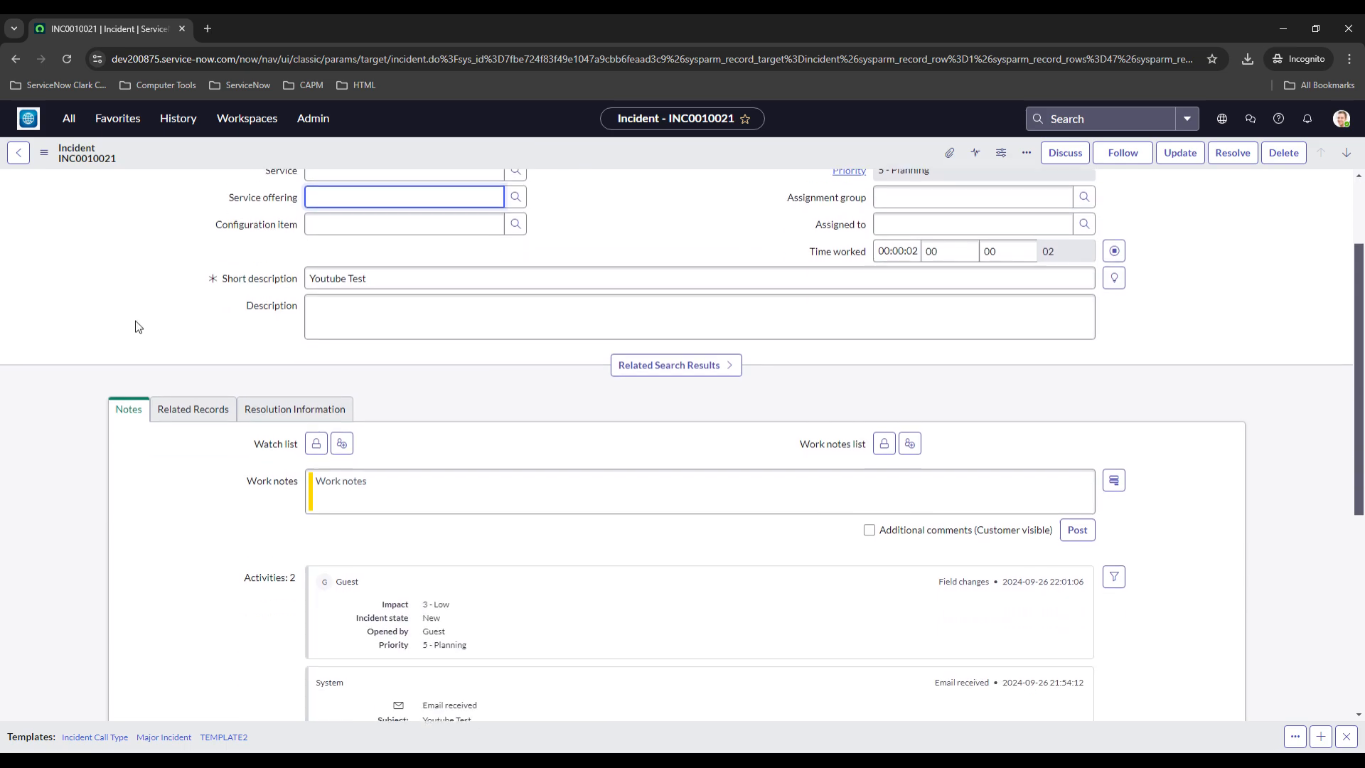
scroll(138, 320, "down", 3)
scroll(137, 320, "up", 4)
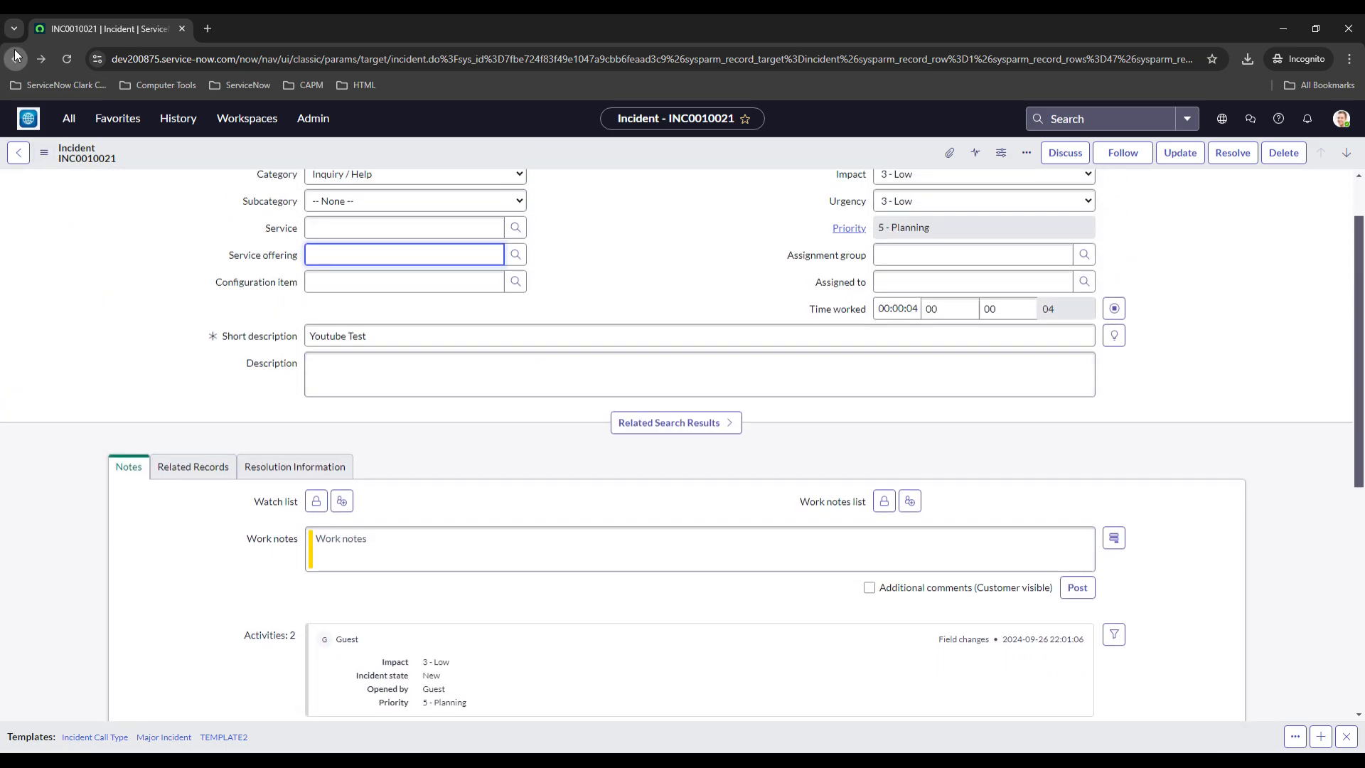
left_click(16, 59)
Refresh the incidents list
right_click(432, 148)
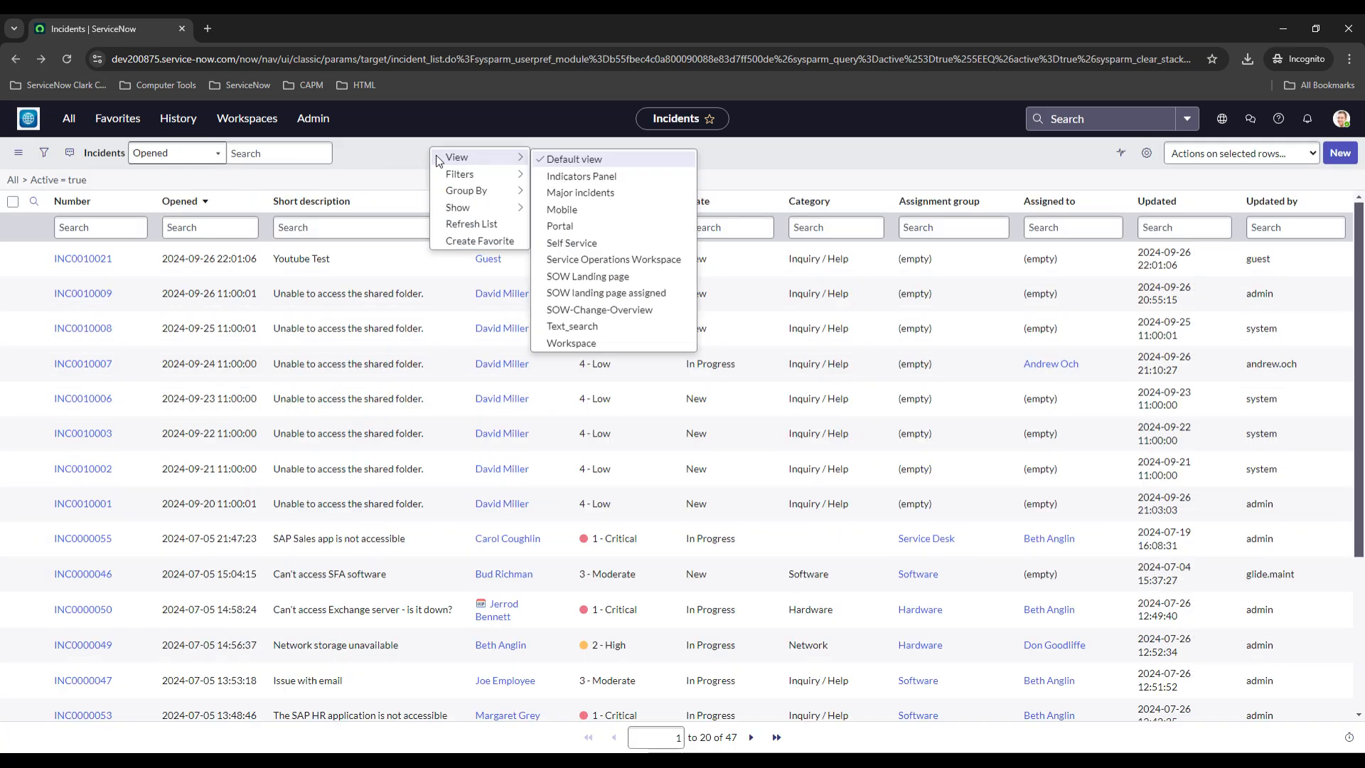
left_click(465, 223)
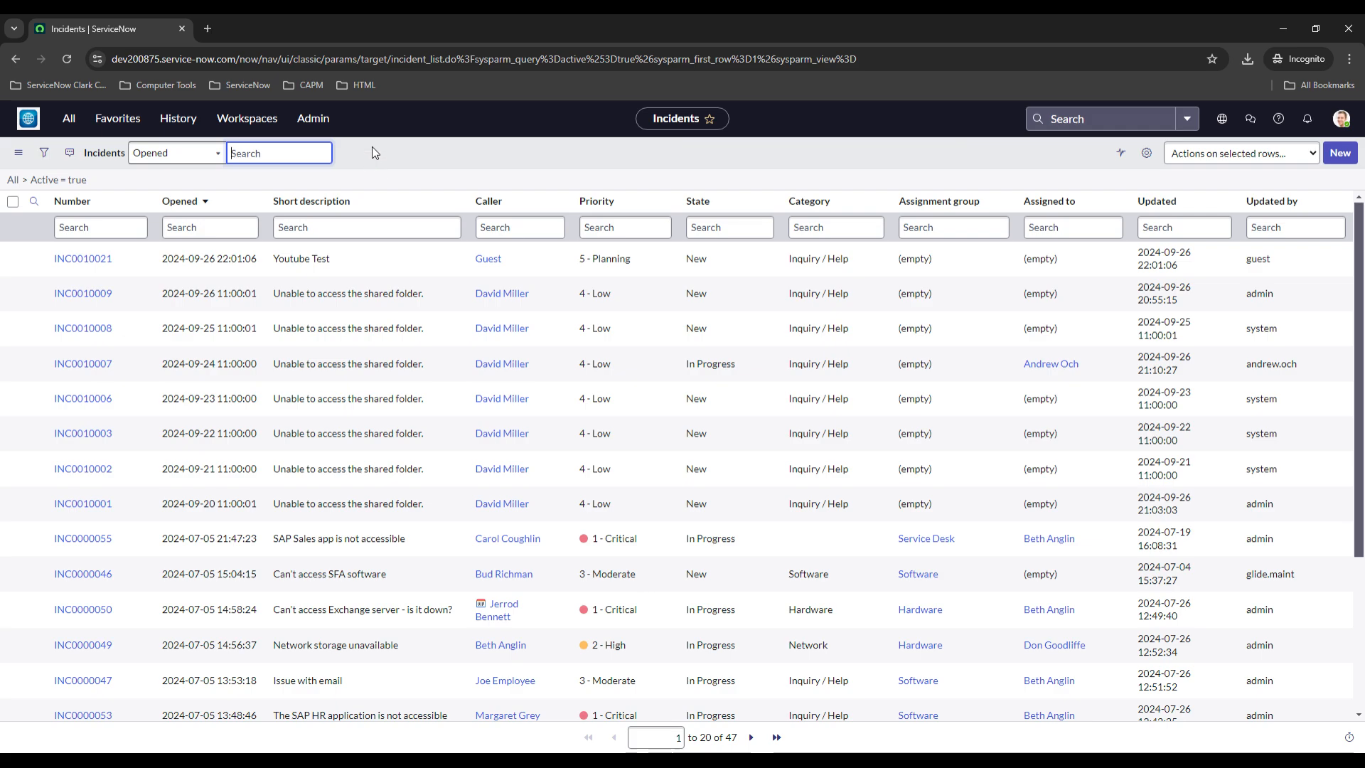
right_click(372, 146)
left_click(404, 220)
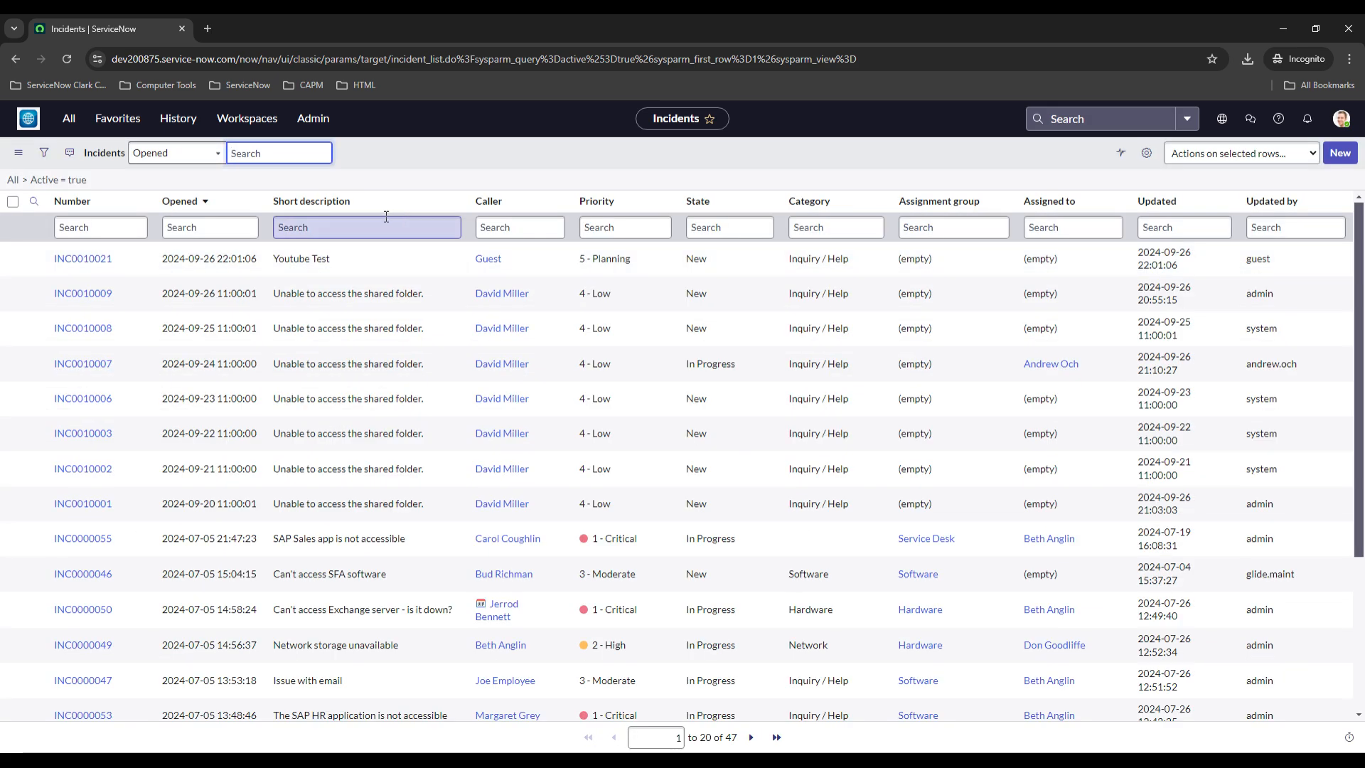
Reopen the Inbound Inbox mailbox and show all emails created today
left_click(69, 119)
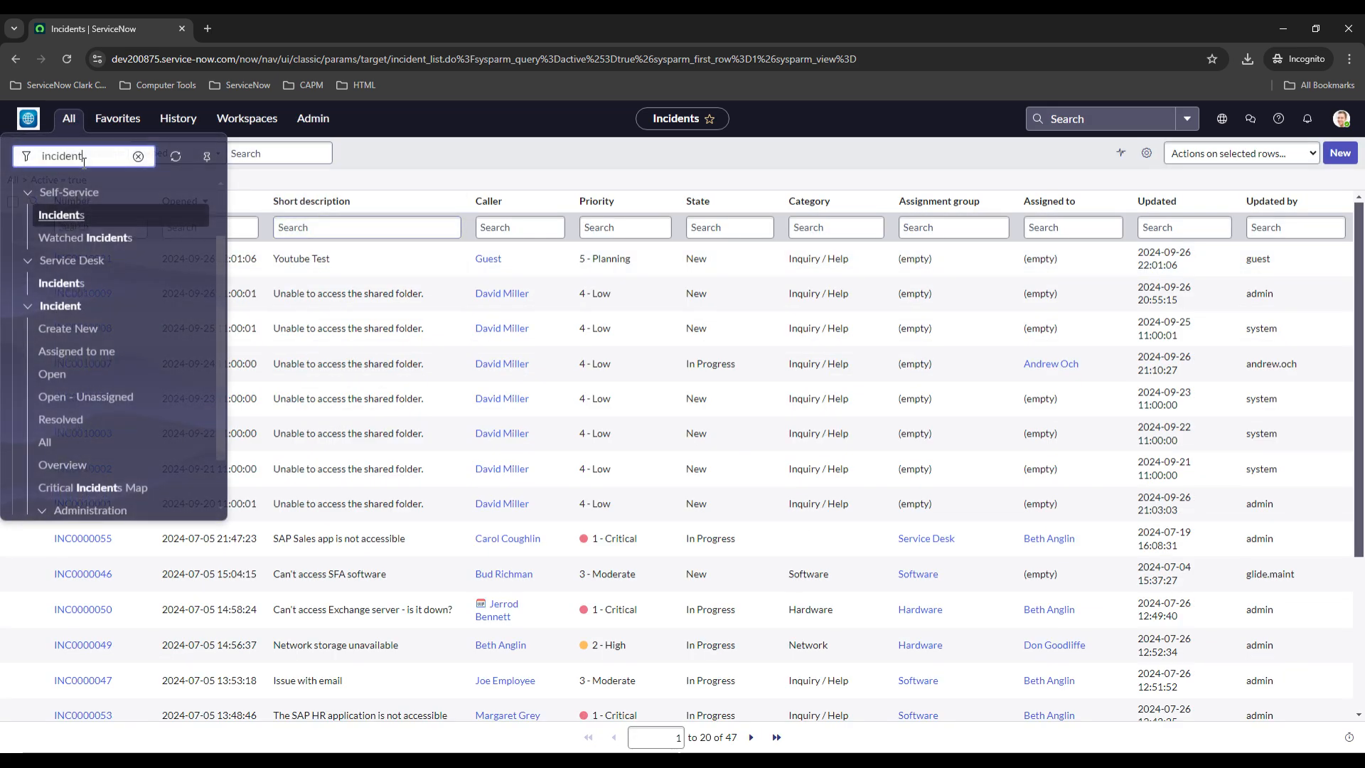
left_click(138, 156)
type("inboun")
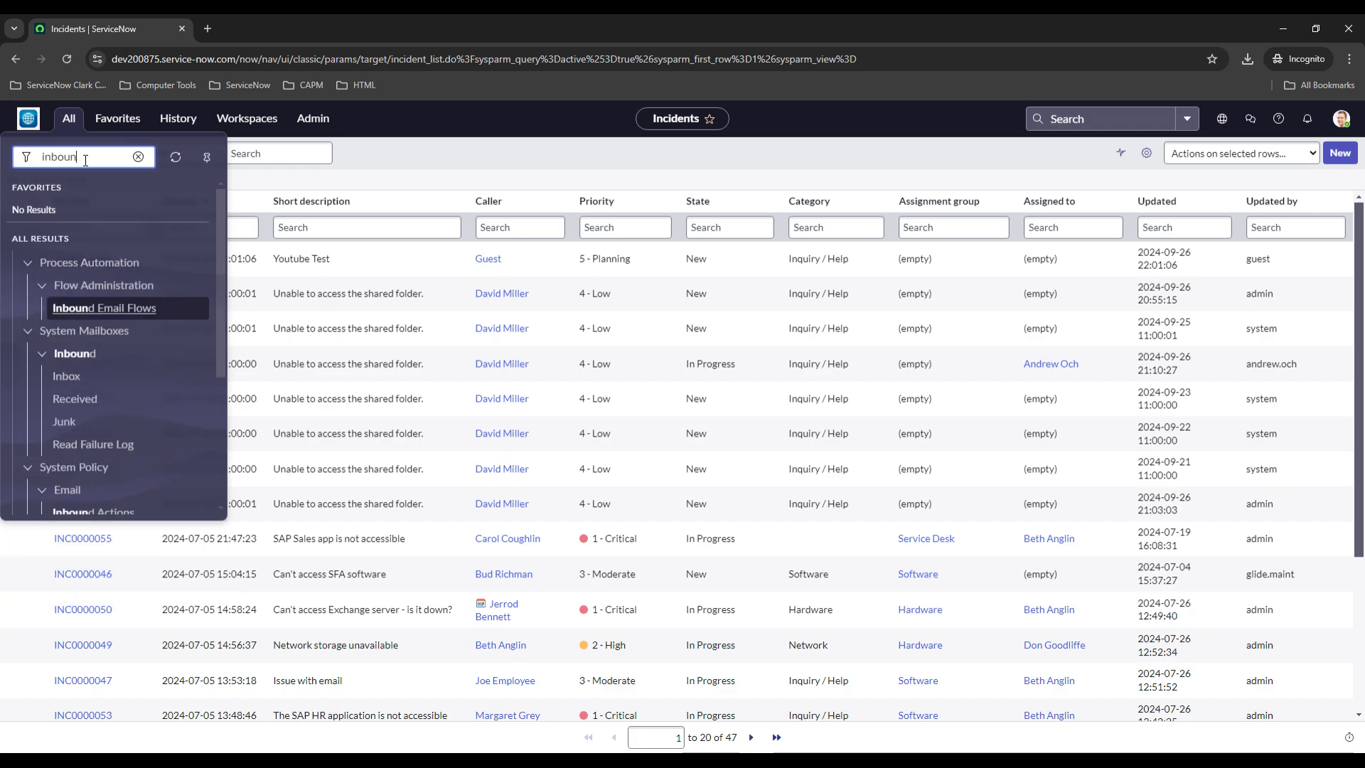
type("d")
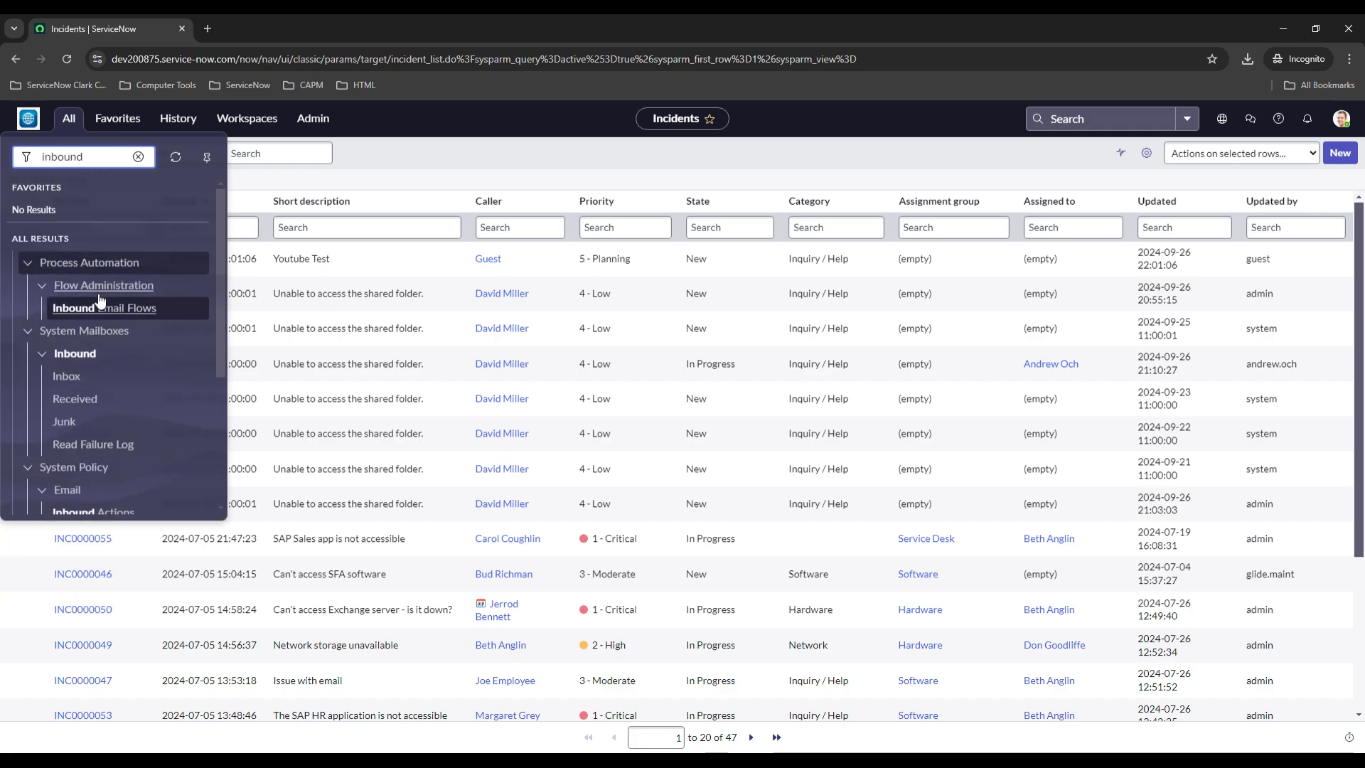
left_click(66, 381)
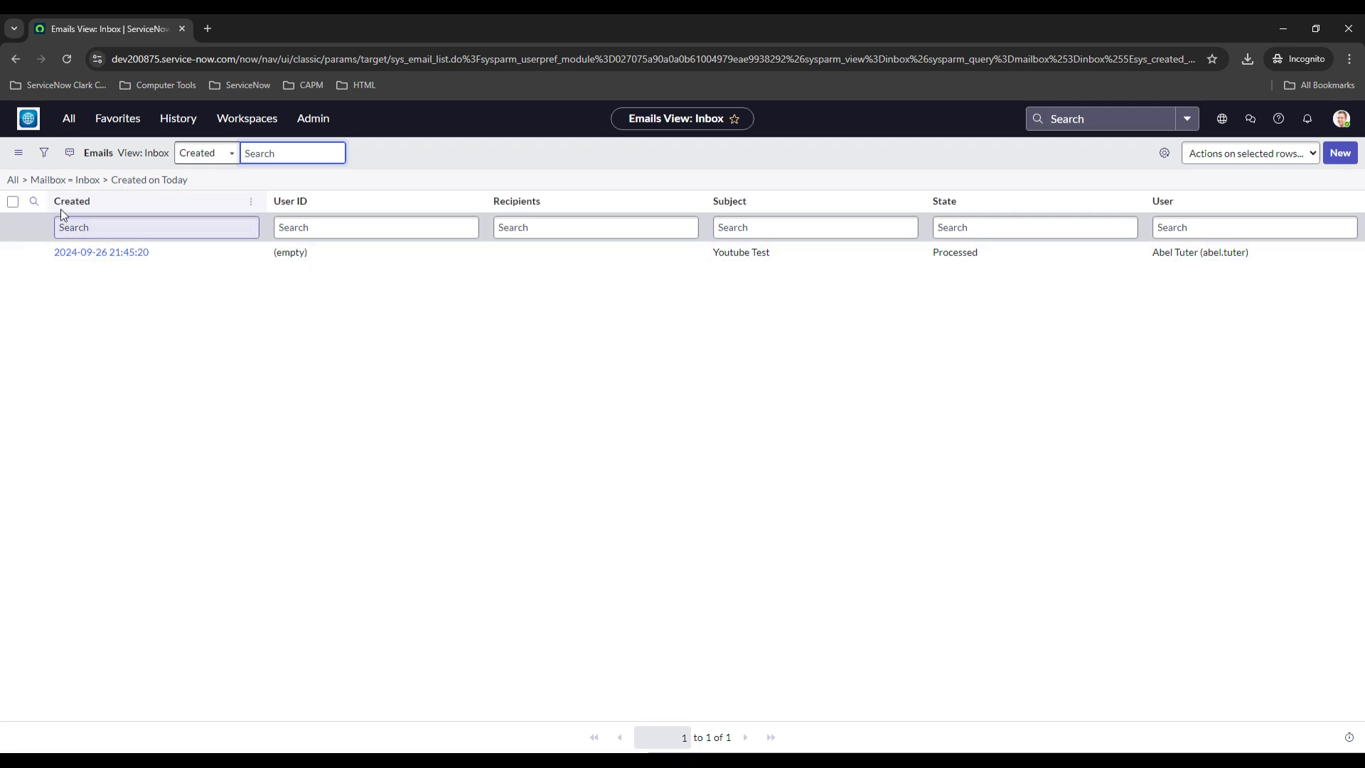
left_click(26, 182)
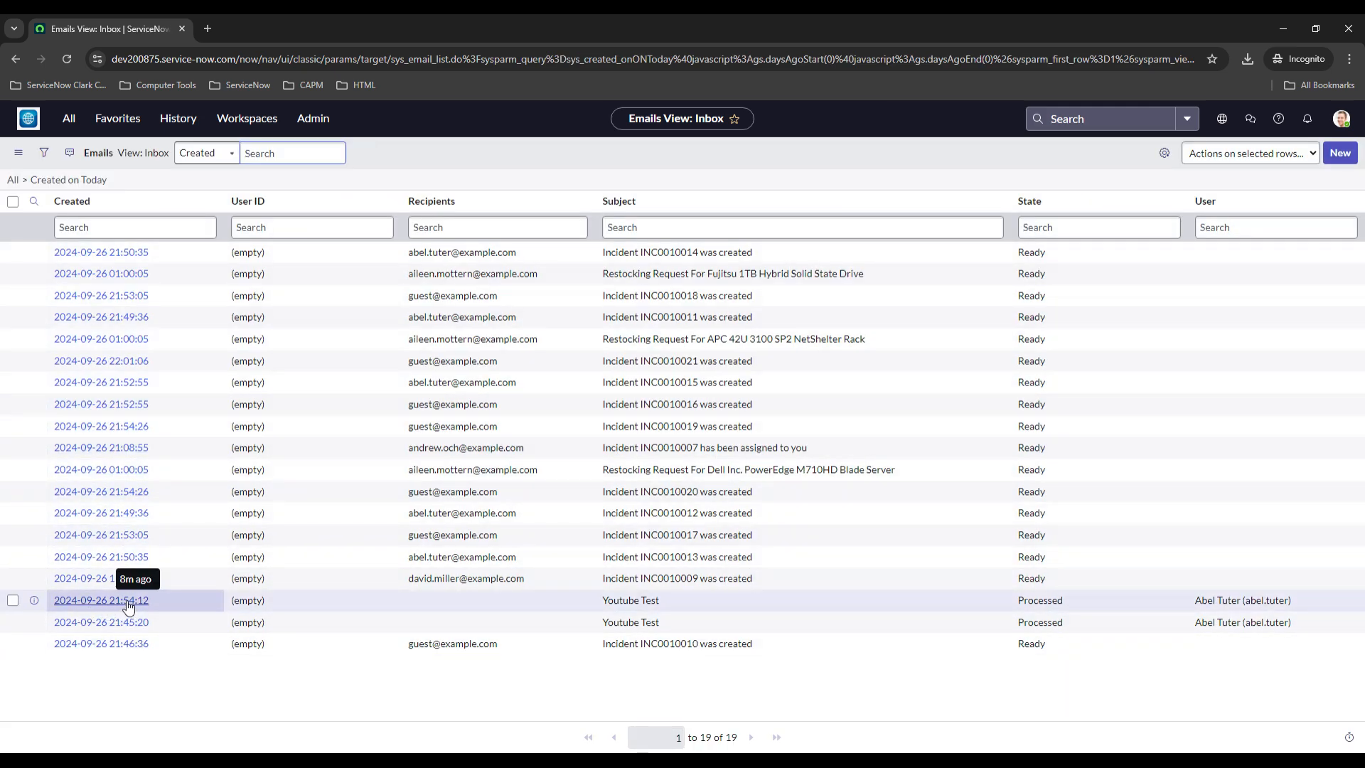
Open the Youtube Test email received at 21:54:12 and review its email log for the incident it created
left_click(86, 602)
scroll(181, 373, "down", 7)
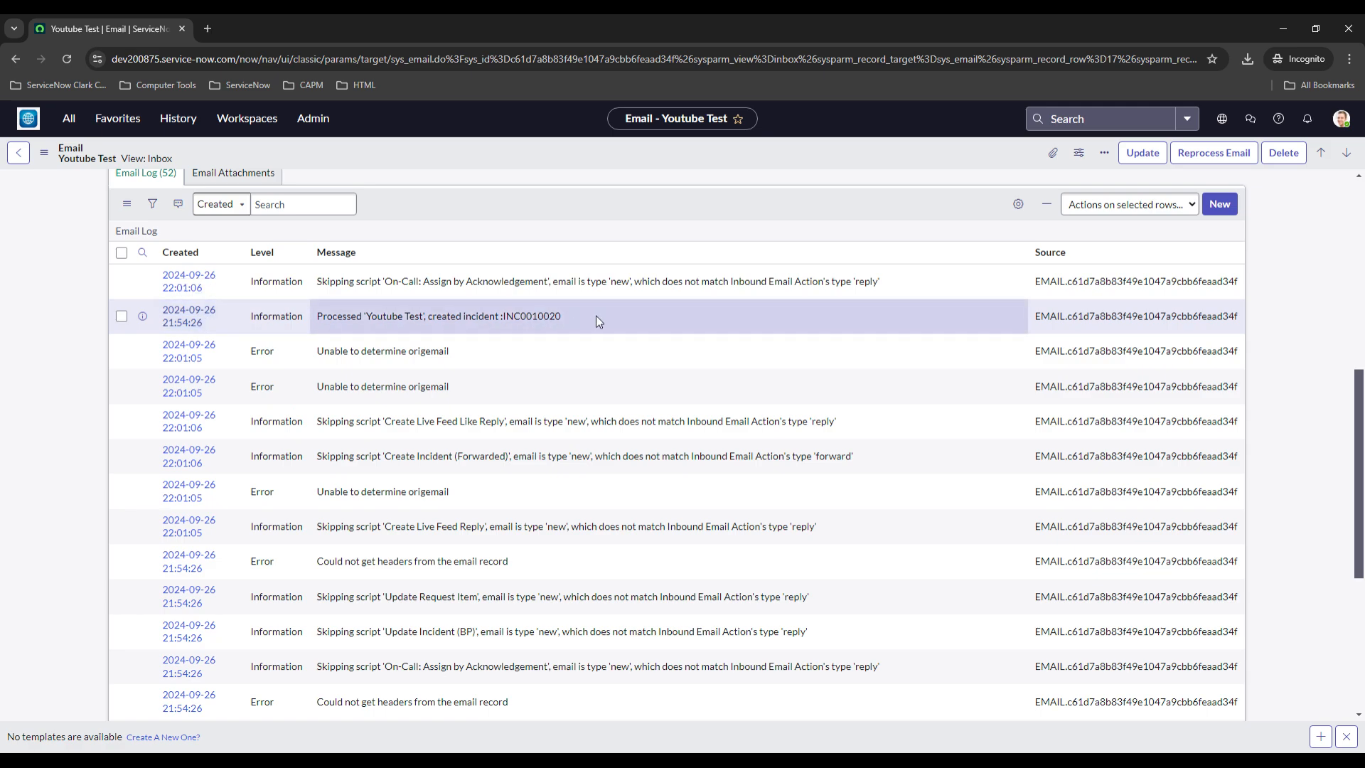
left_click_drag(596, 316, 520, 313)
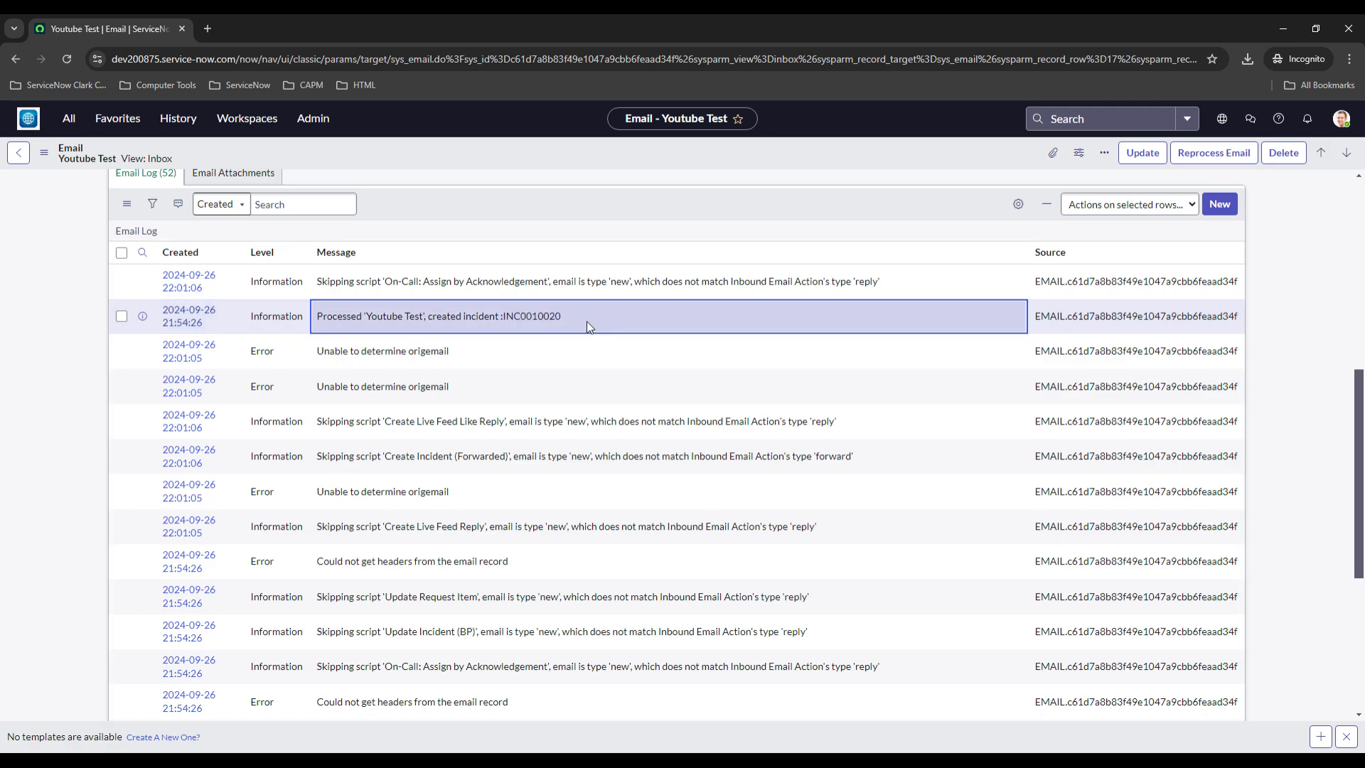
double_click(531, 320)
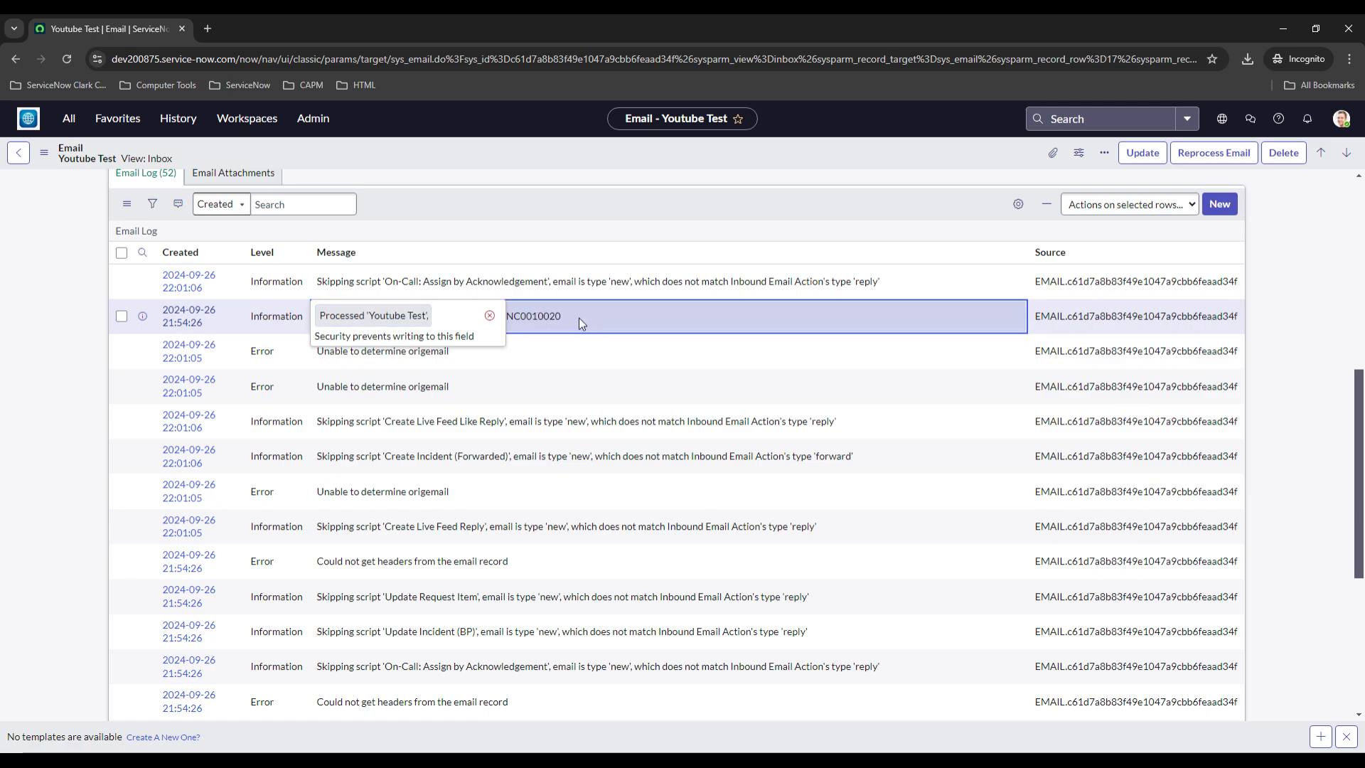
left_click(489, 315)
left_click_drag(571, 315, 513, 313)
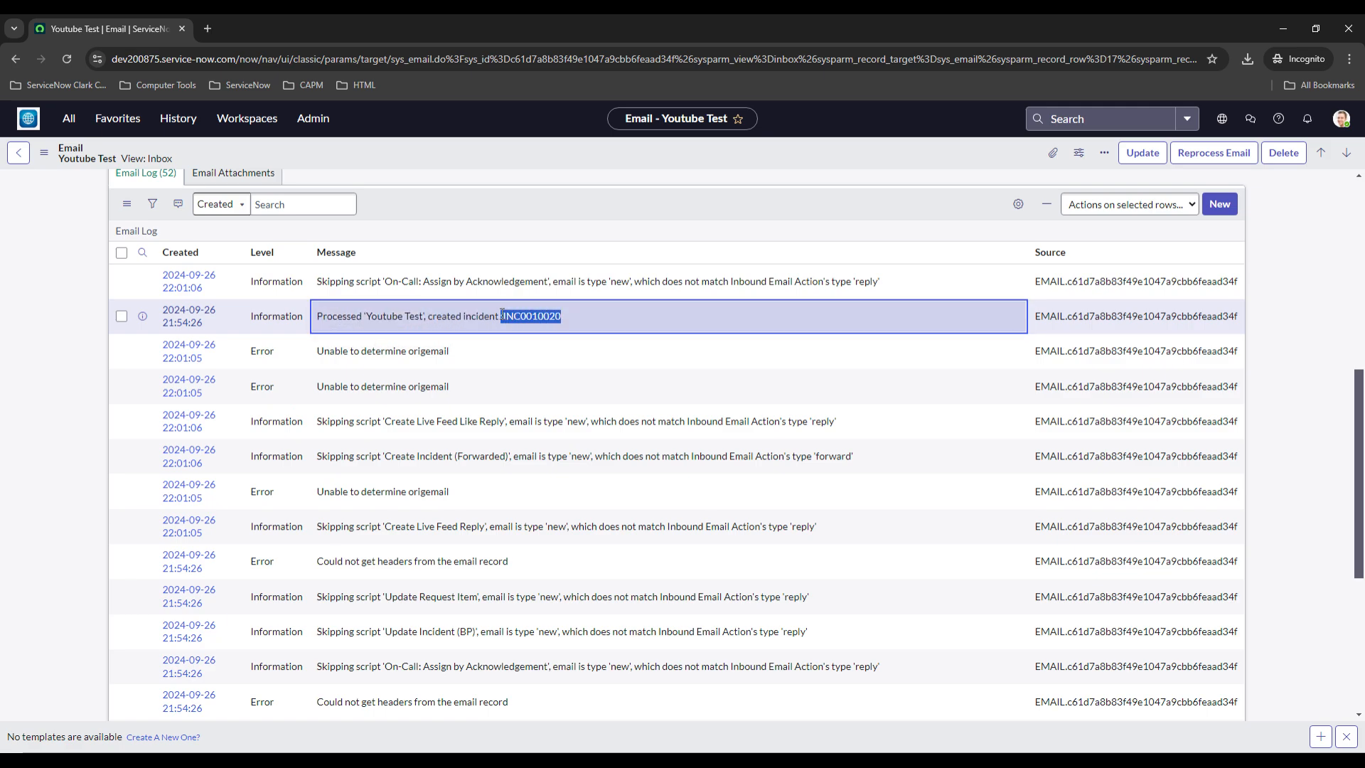
left_click(91, 397)
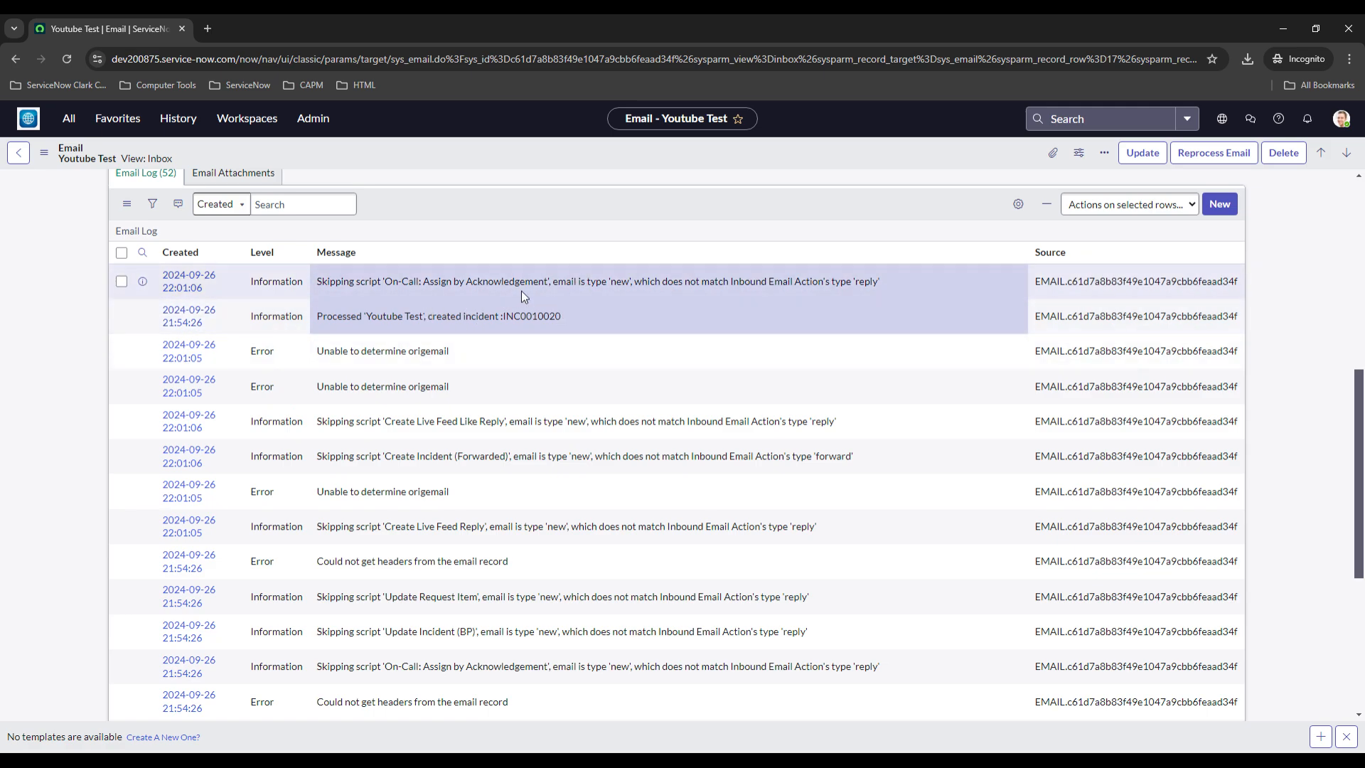
Enter incident number INC0010020 in the global search
scroll(522, 292, "down", 1)
scroll(520, 295, "down", 1)
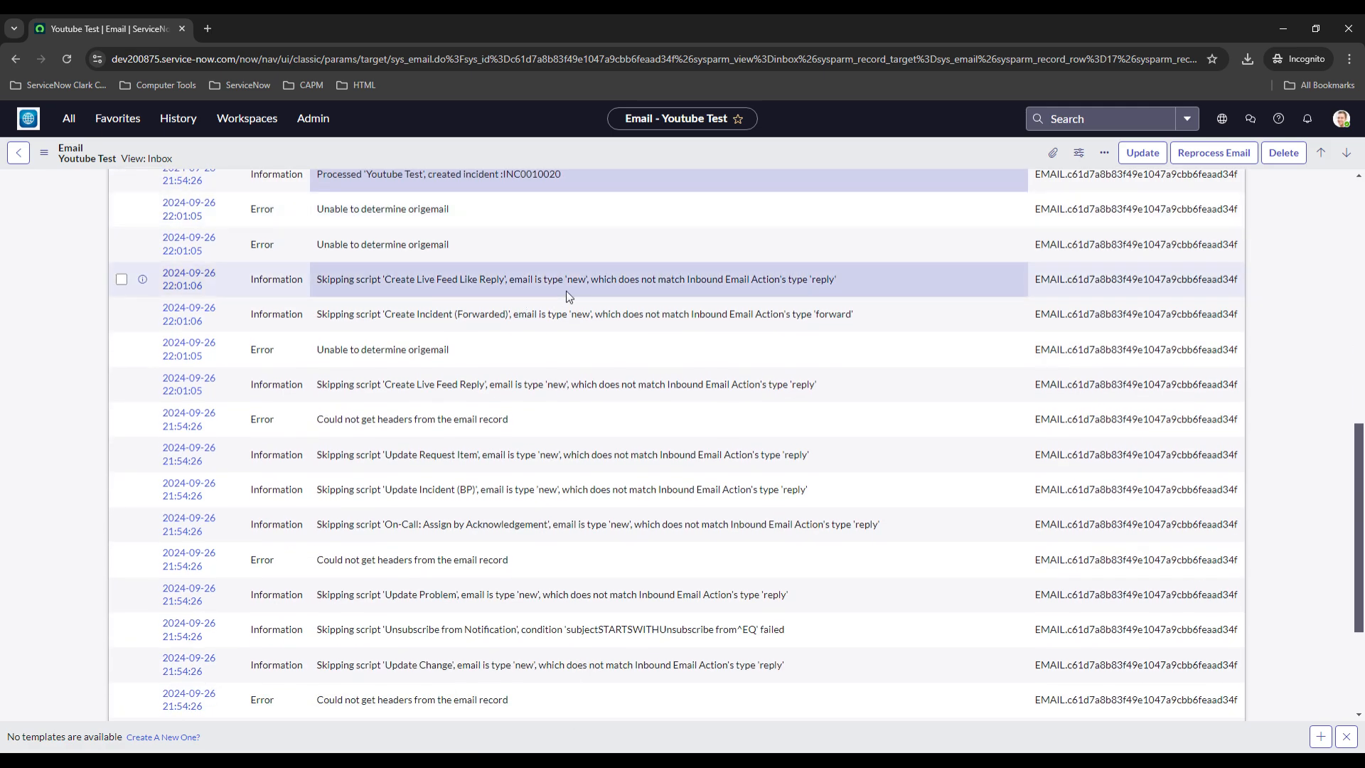
left_click(1101, 119)
type("INC0010020")
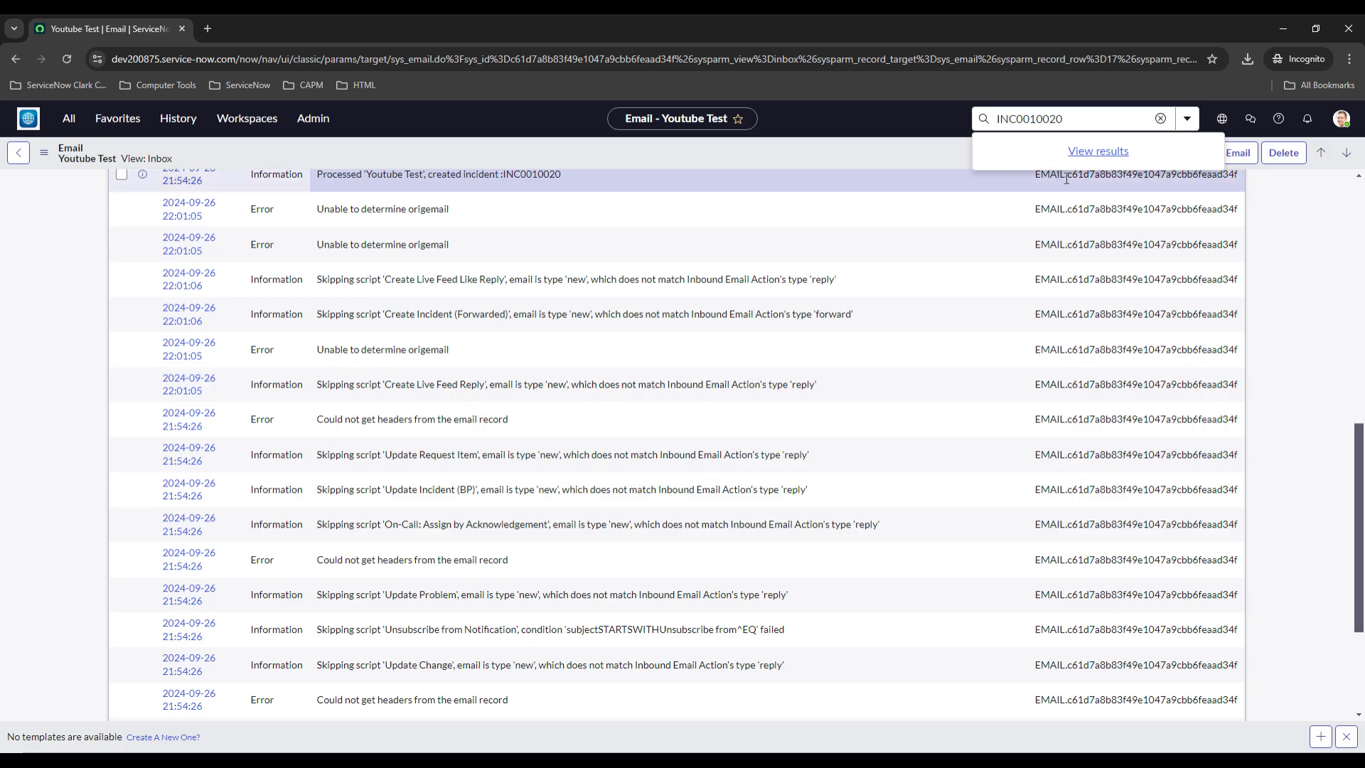
scroll(1013, 235, "up", 5)
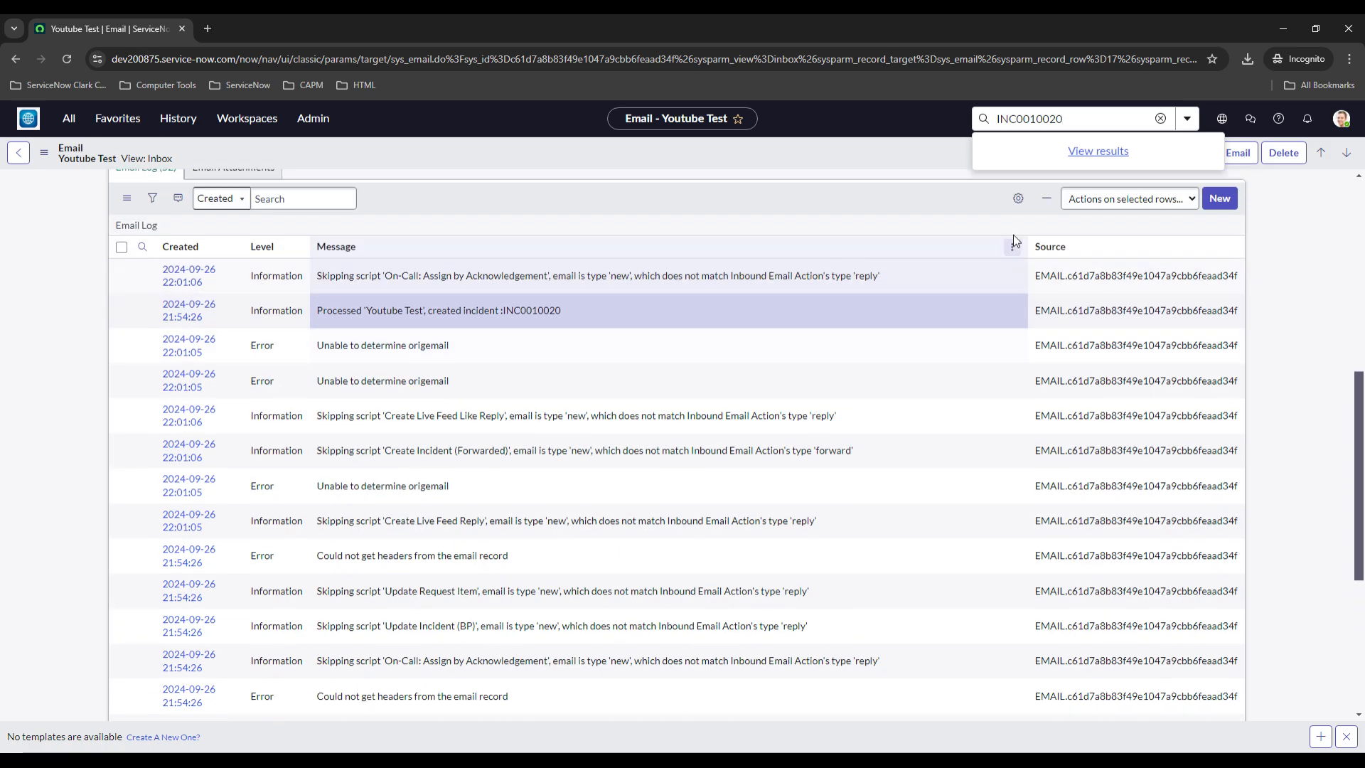
left_click_drag(563, 601, 505, 605)
key("ctrl+c")
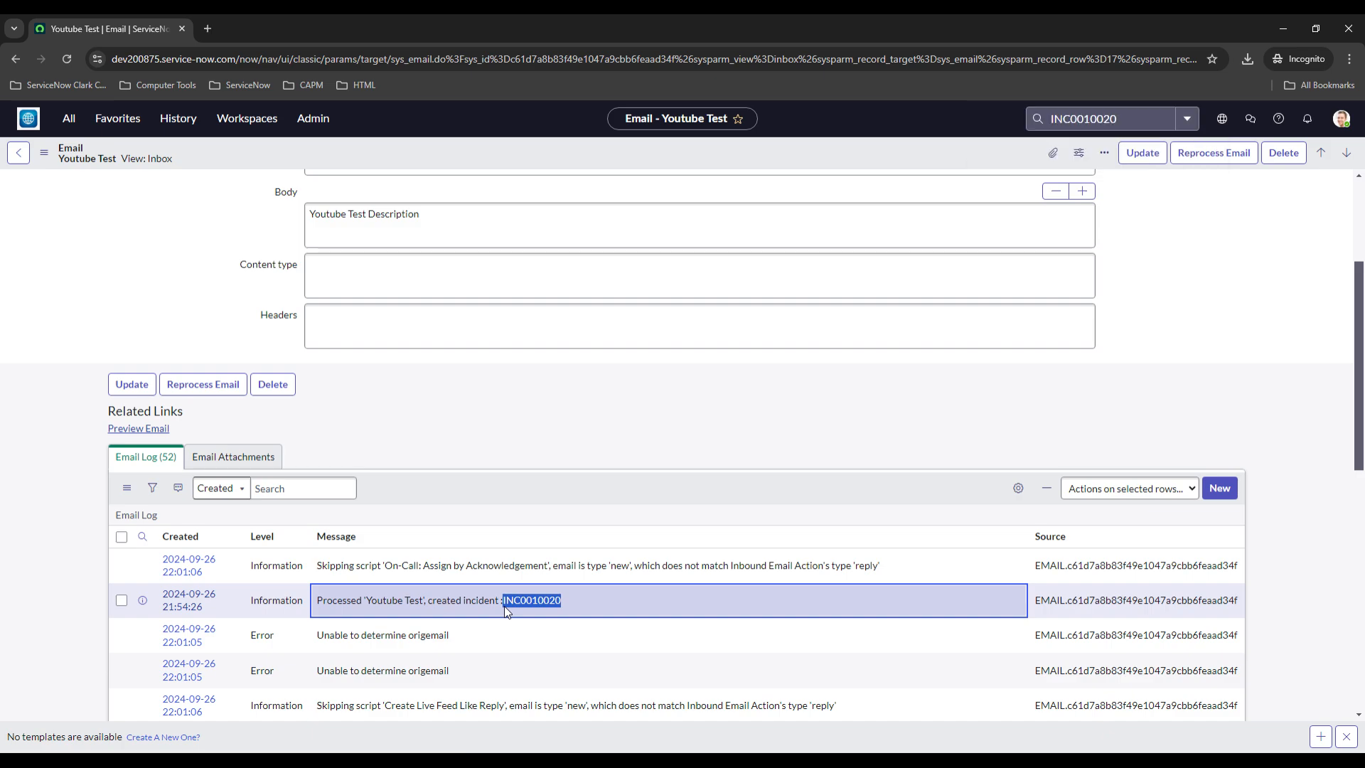
left_click(1148, 115)
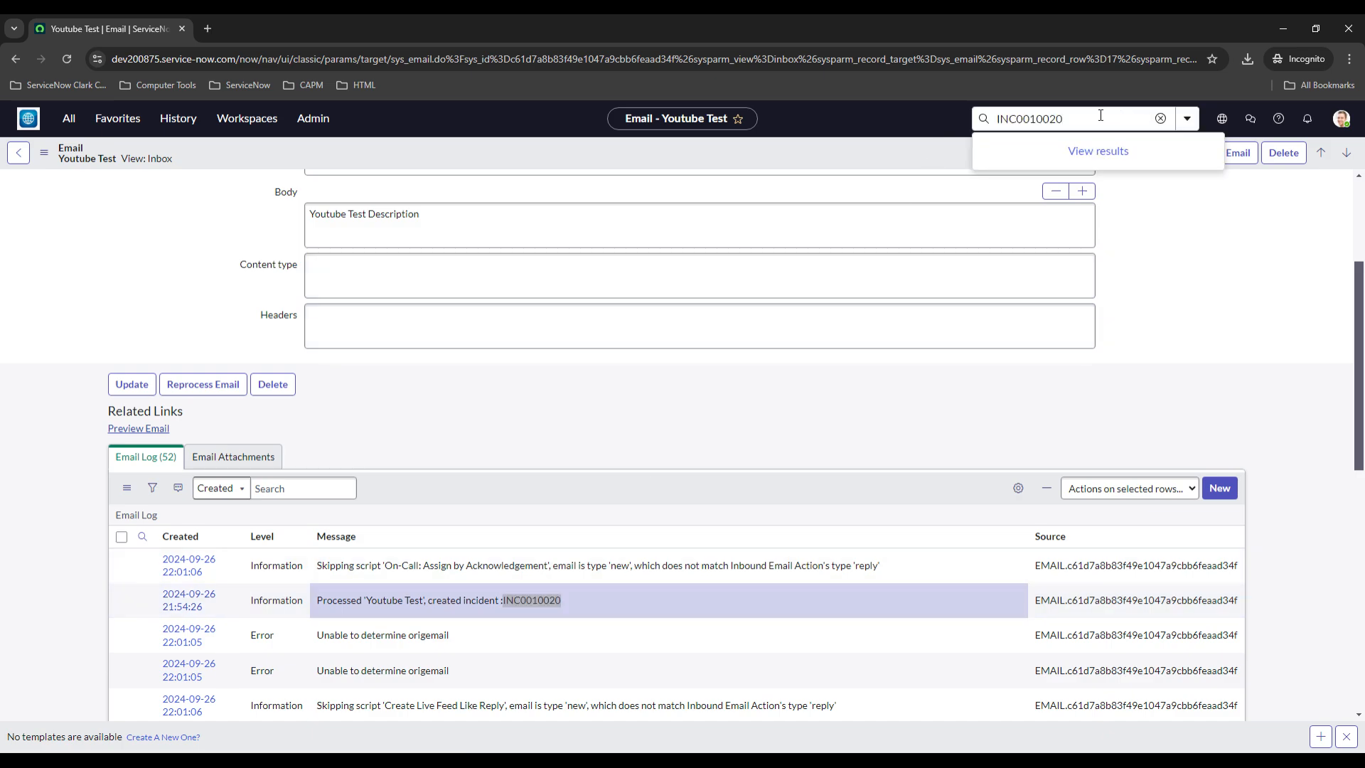
left_click_drag(1100, 115, 945, 118)
key("ctrl+v")
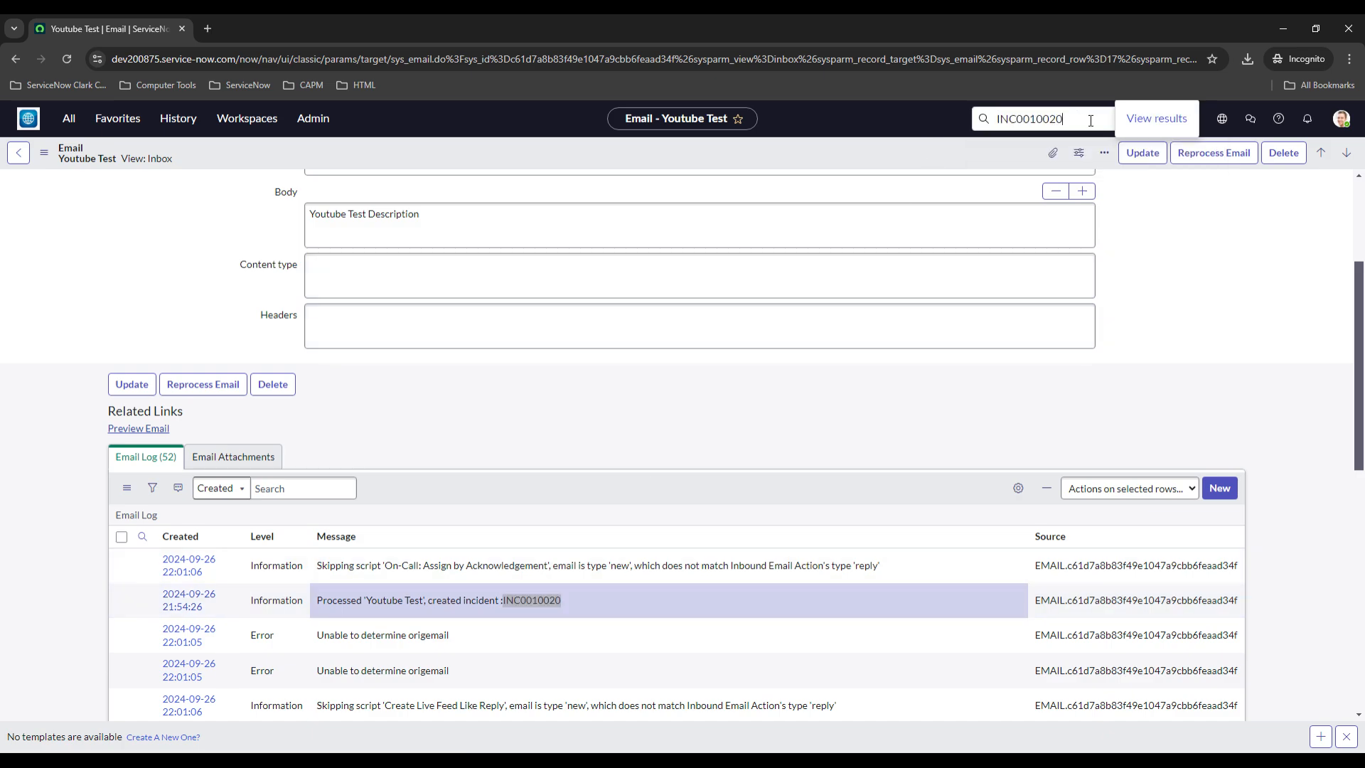
left_click(69, 118)
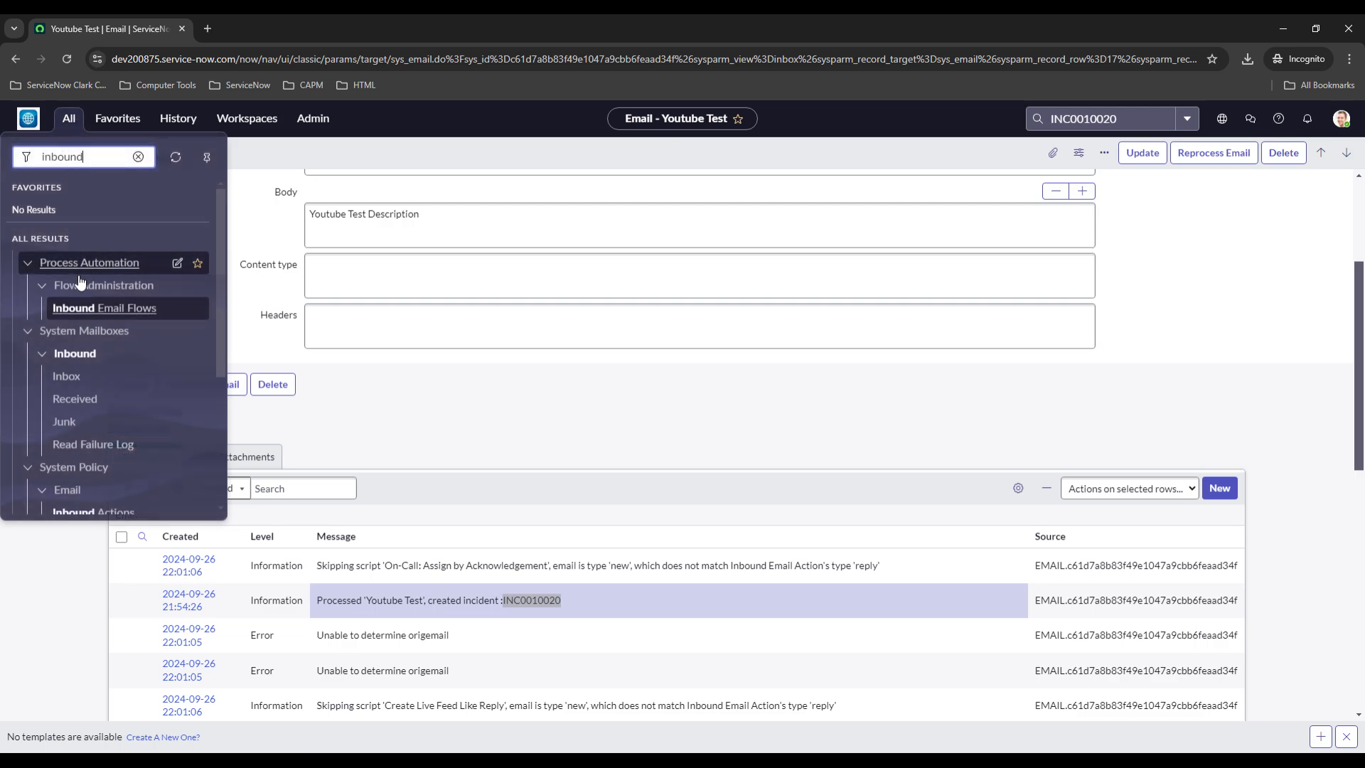
left_click_drag(82, 153, 31, 159)
key("BackSpace")
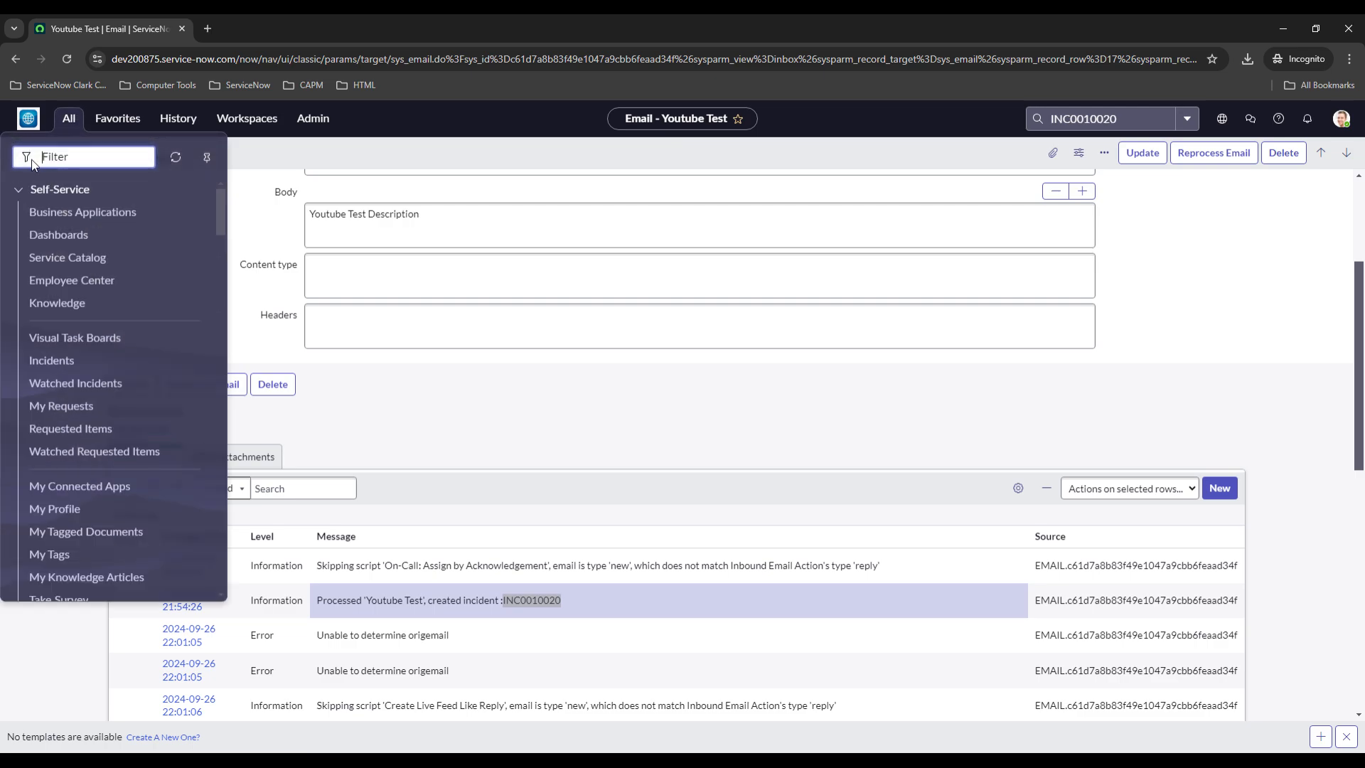
left_click(676, 477)
Sort the email log by Created, newest first, and copy the incident number INC0010021 from the processed message
scroll(453, 489, "down", 1)
left_click(183, 465)
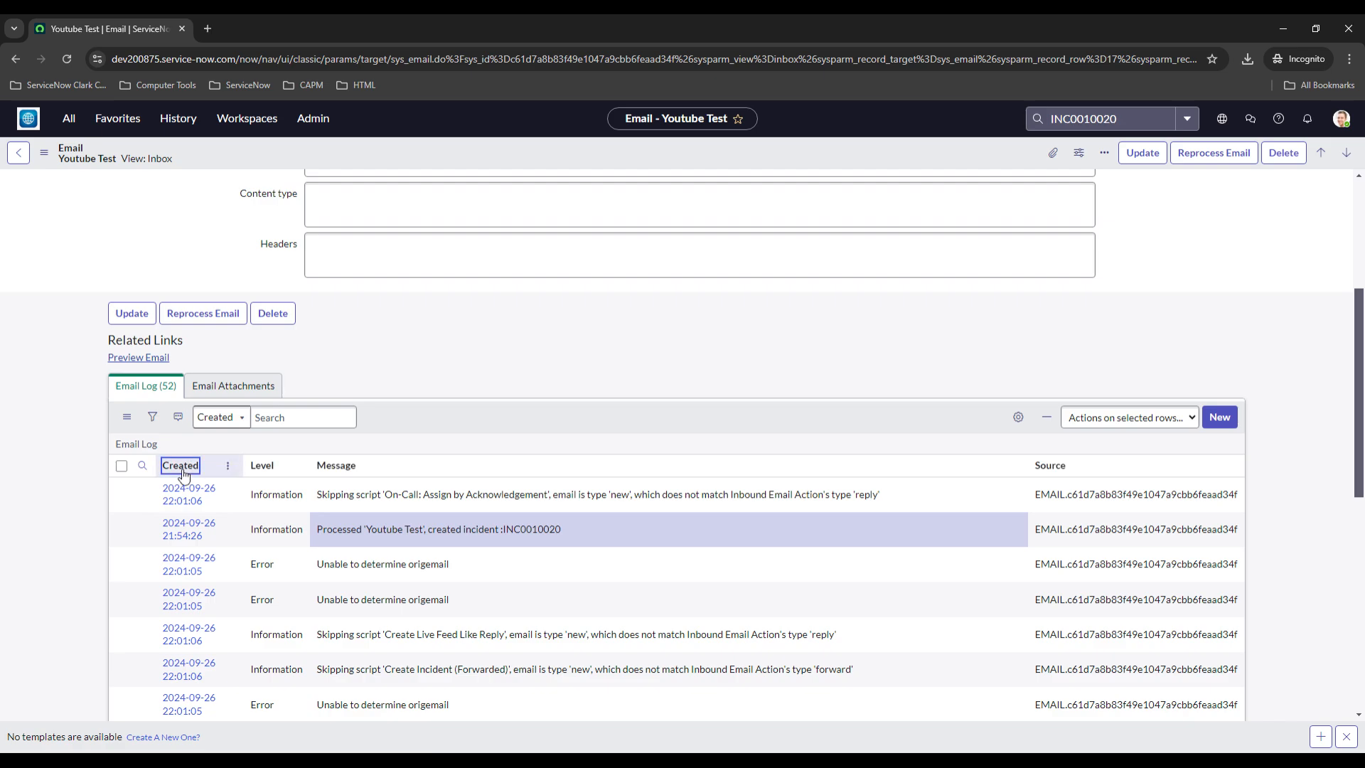
scroll(99, 442, "down", 1)
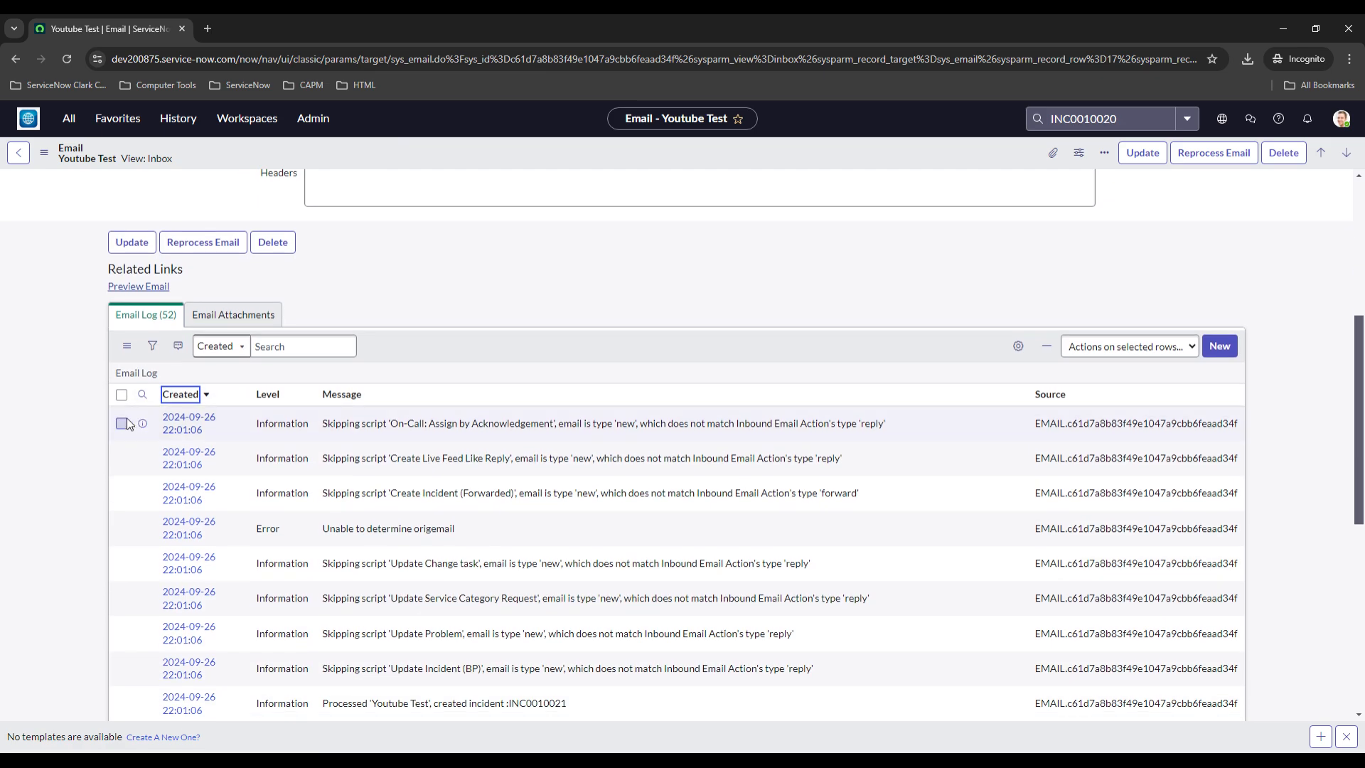
scroll(410, 403, "down", 1)
scroll(392, 403, "down", 1)
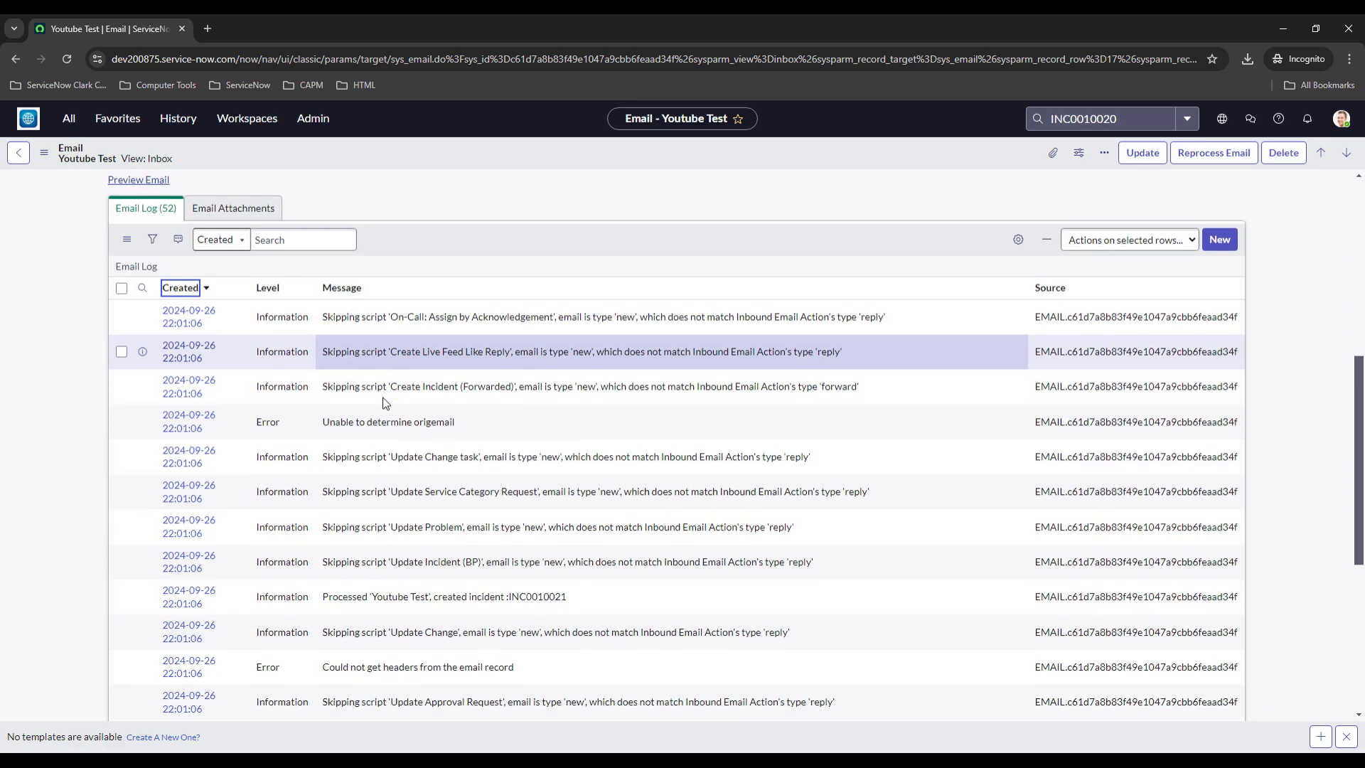
left_click(575, 569)
left_click_drag(576, 569, 513, 567)
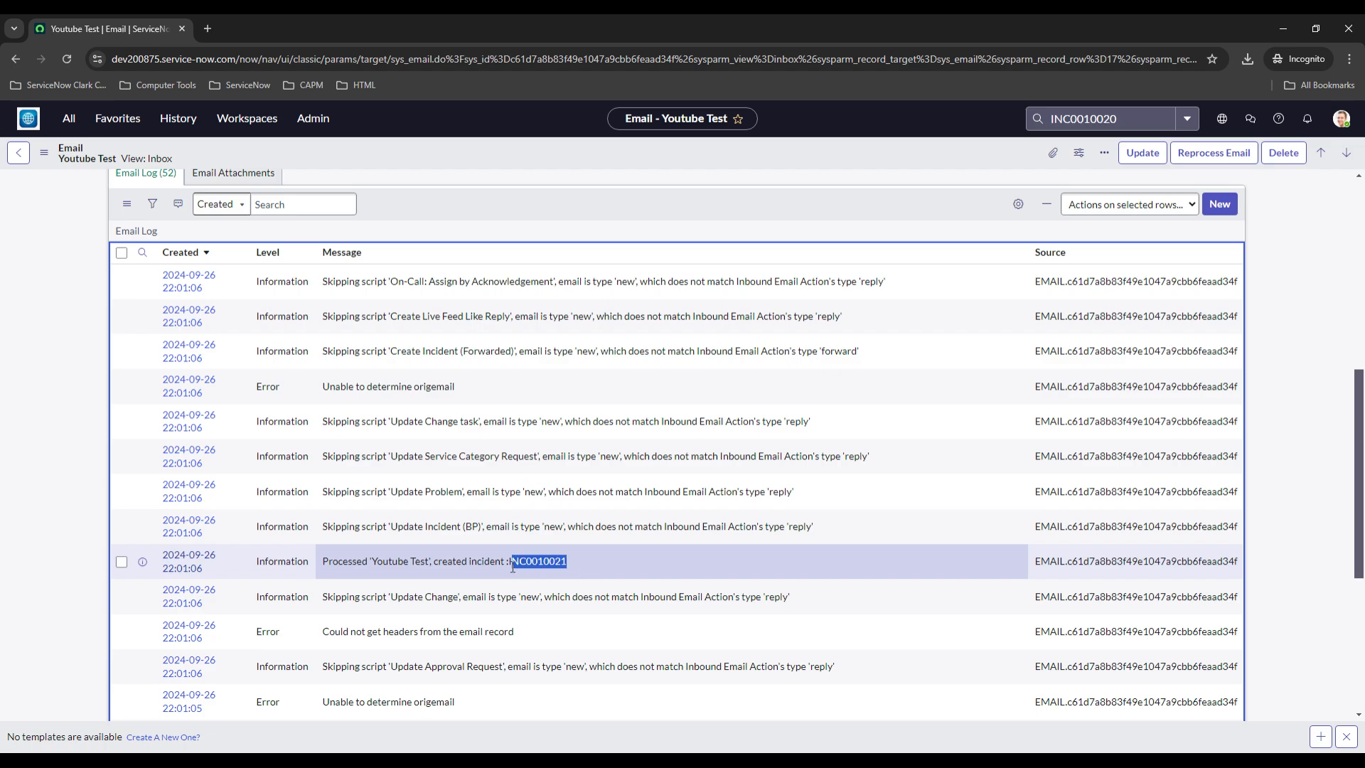
key("ctrl+c")
Search globally for INC0010021 and open that incident record
left_click(1109, 118)
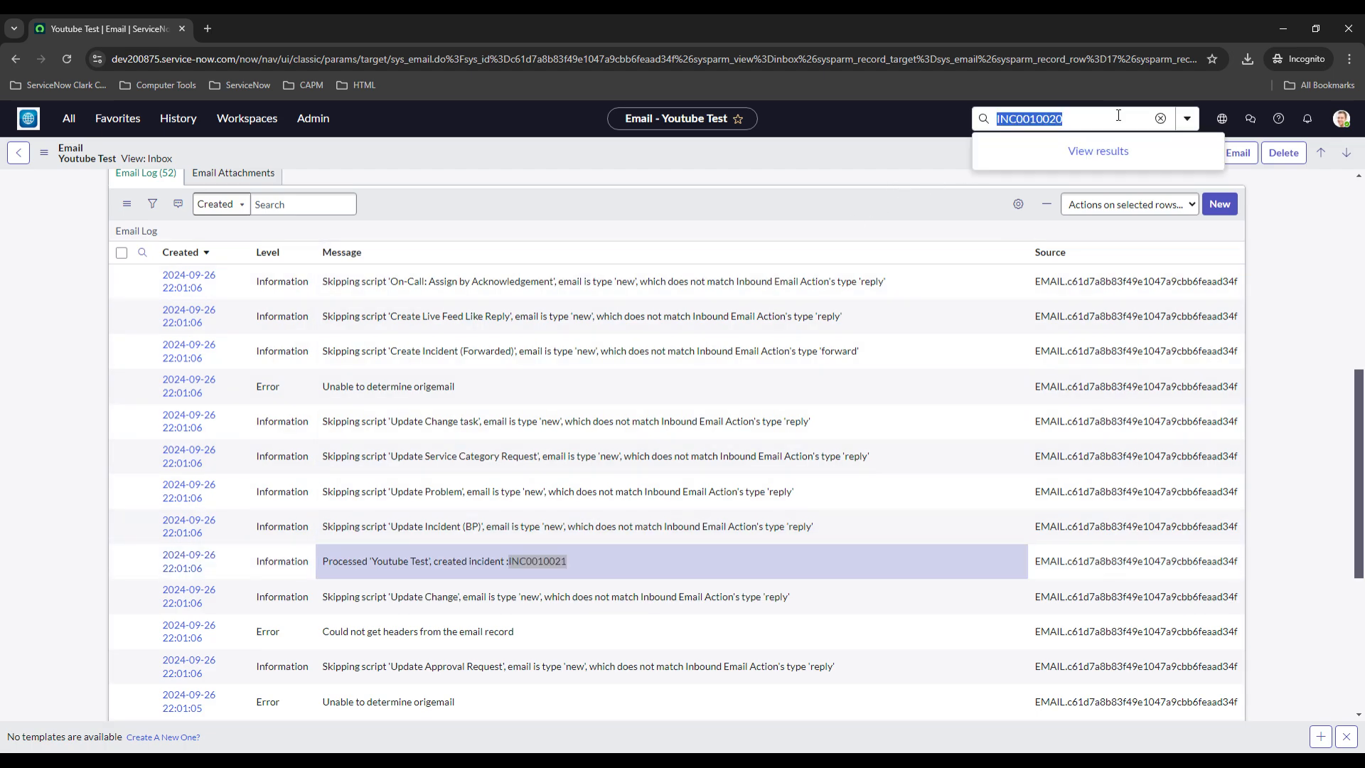
key("ctrl+v")
left_click(1013, 171)
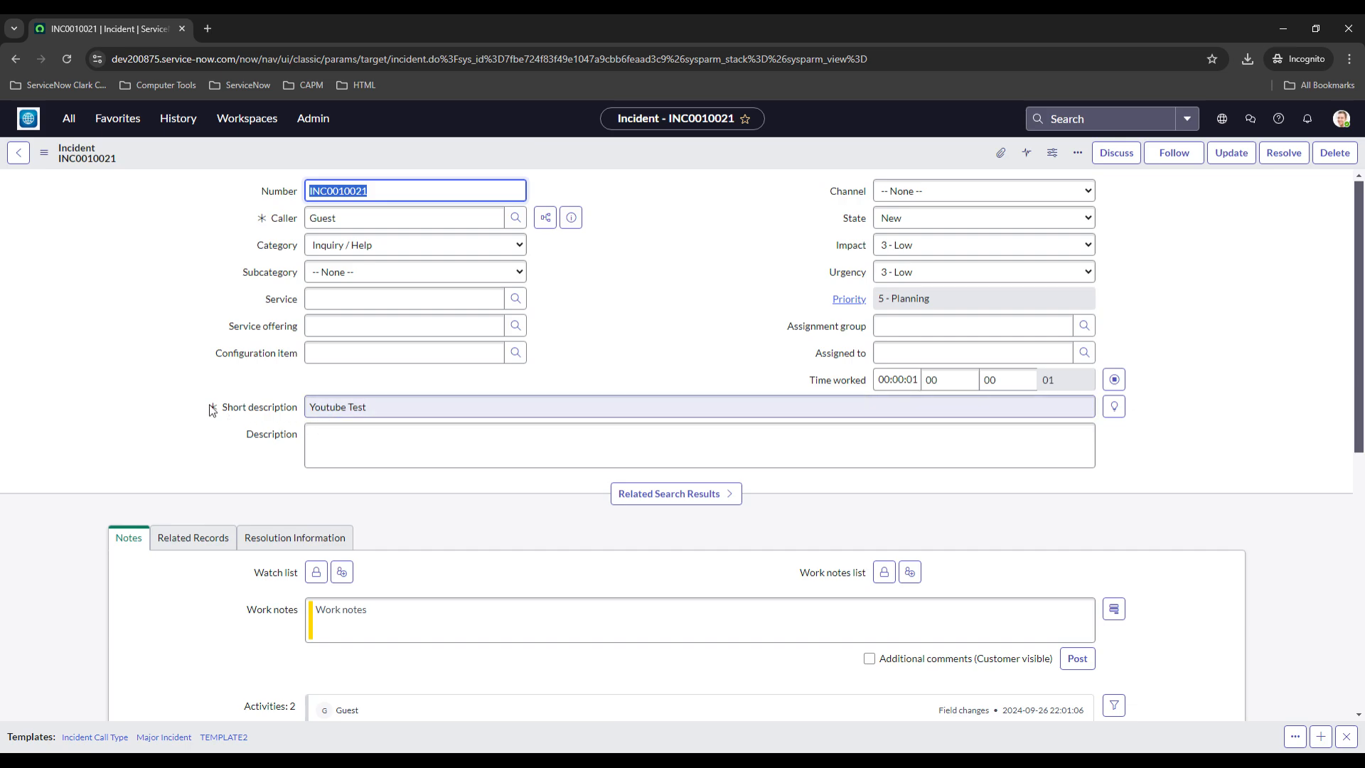
left_click(166, 370)
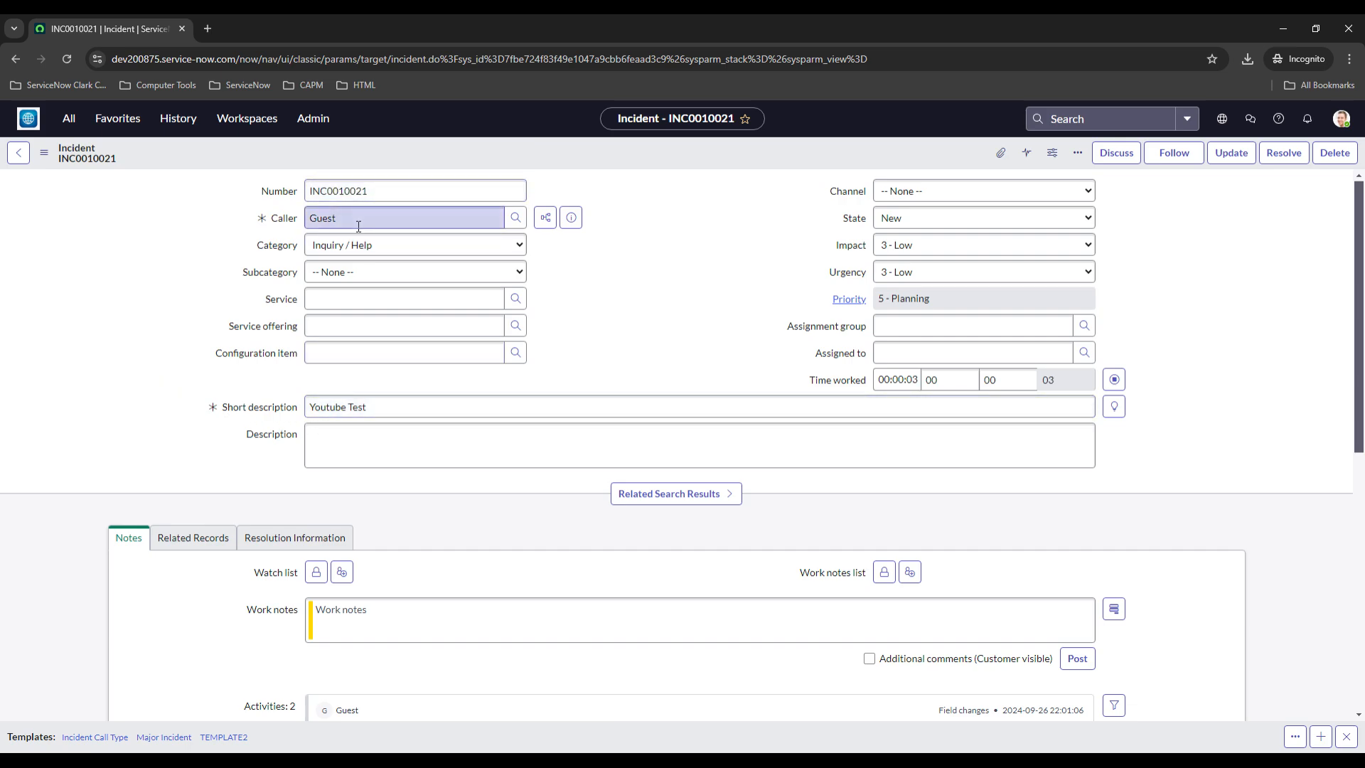
Open the Inbound Inbox mailbox and remove the list filters to show all emails
left_click(76, 127)
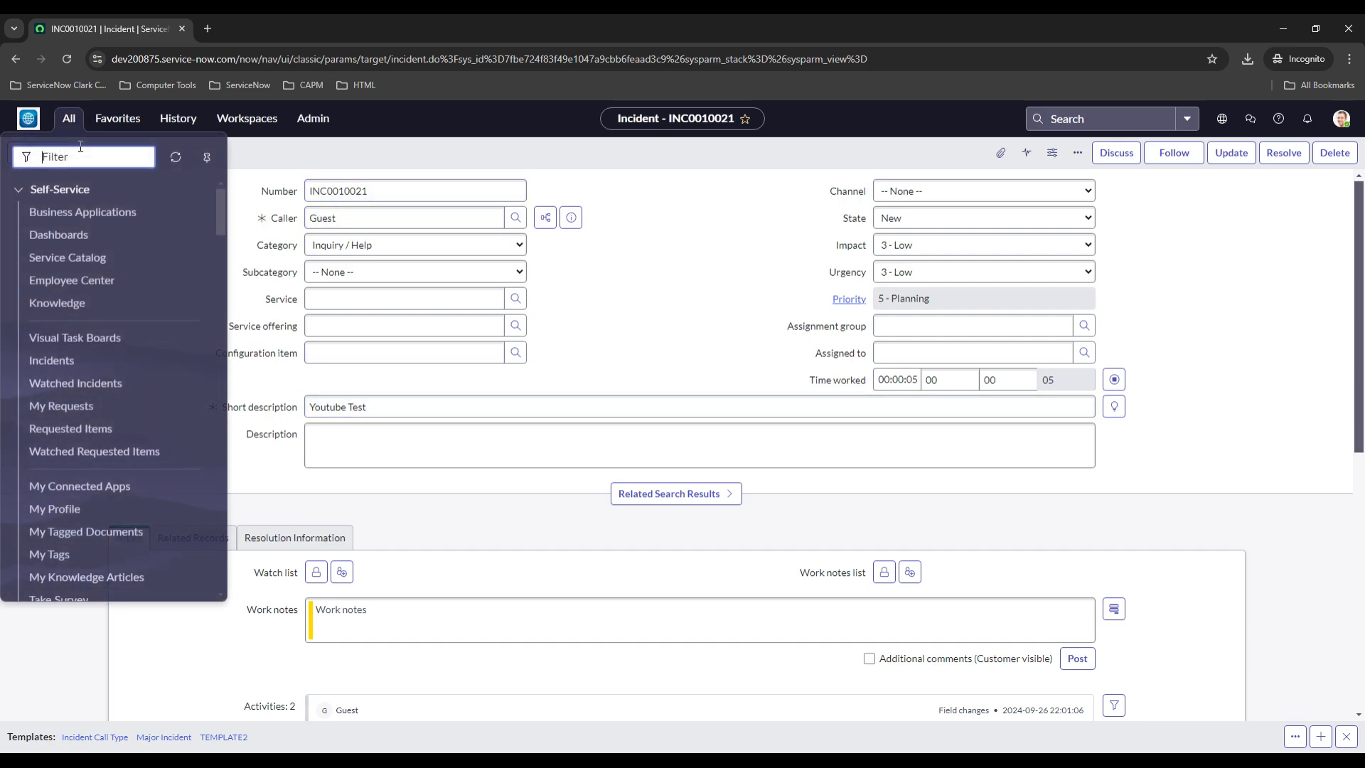
type("inbox")
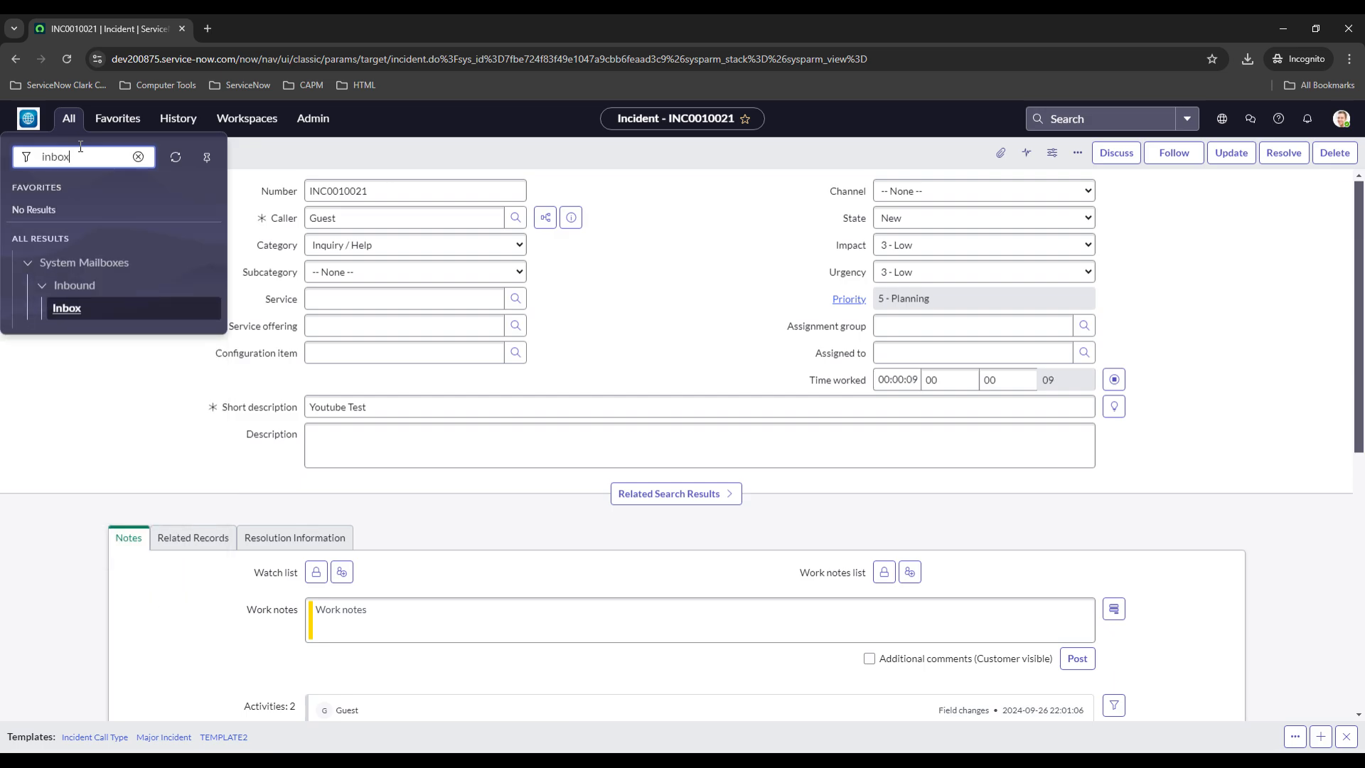
left_click(66, 321)
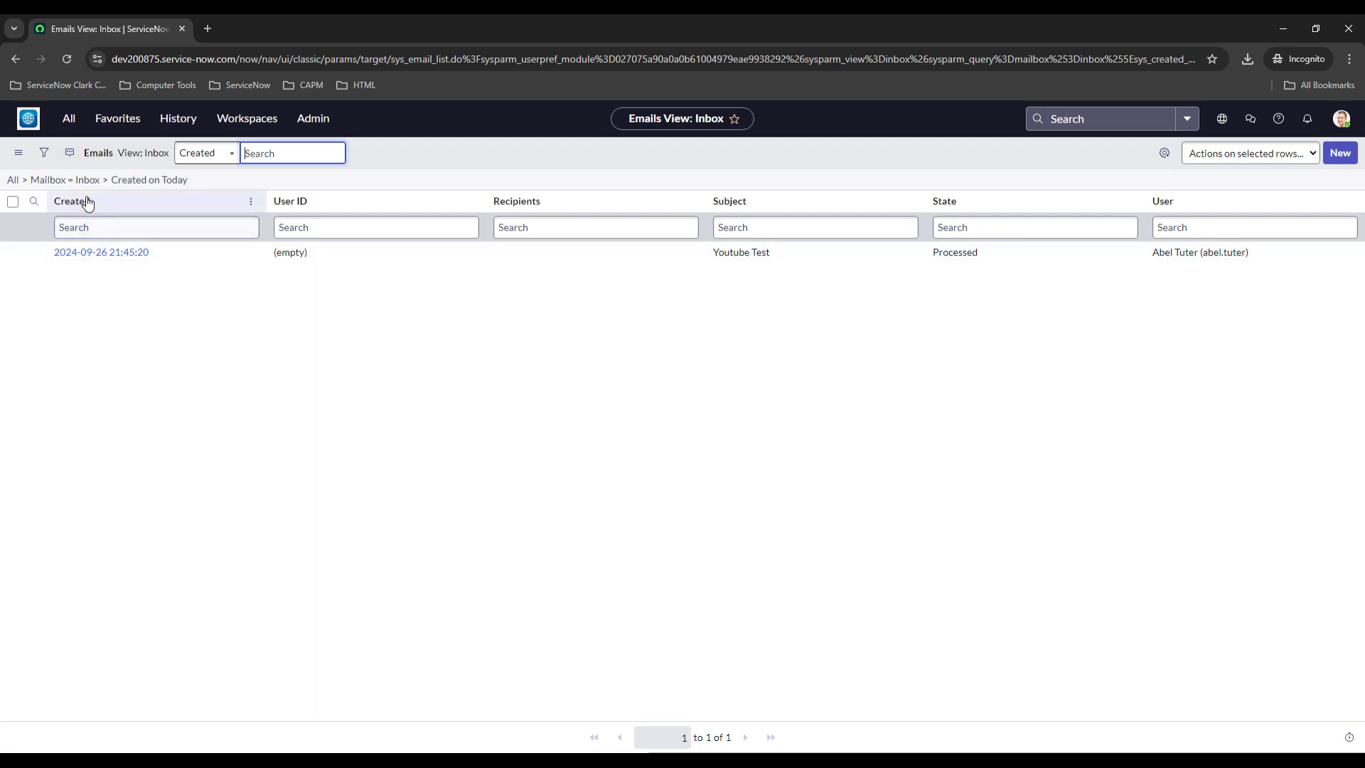
left_click(105, 180)
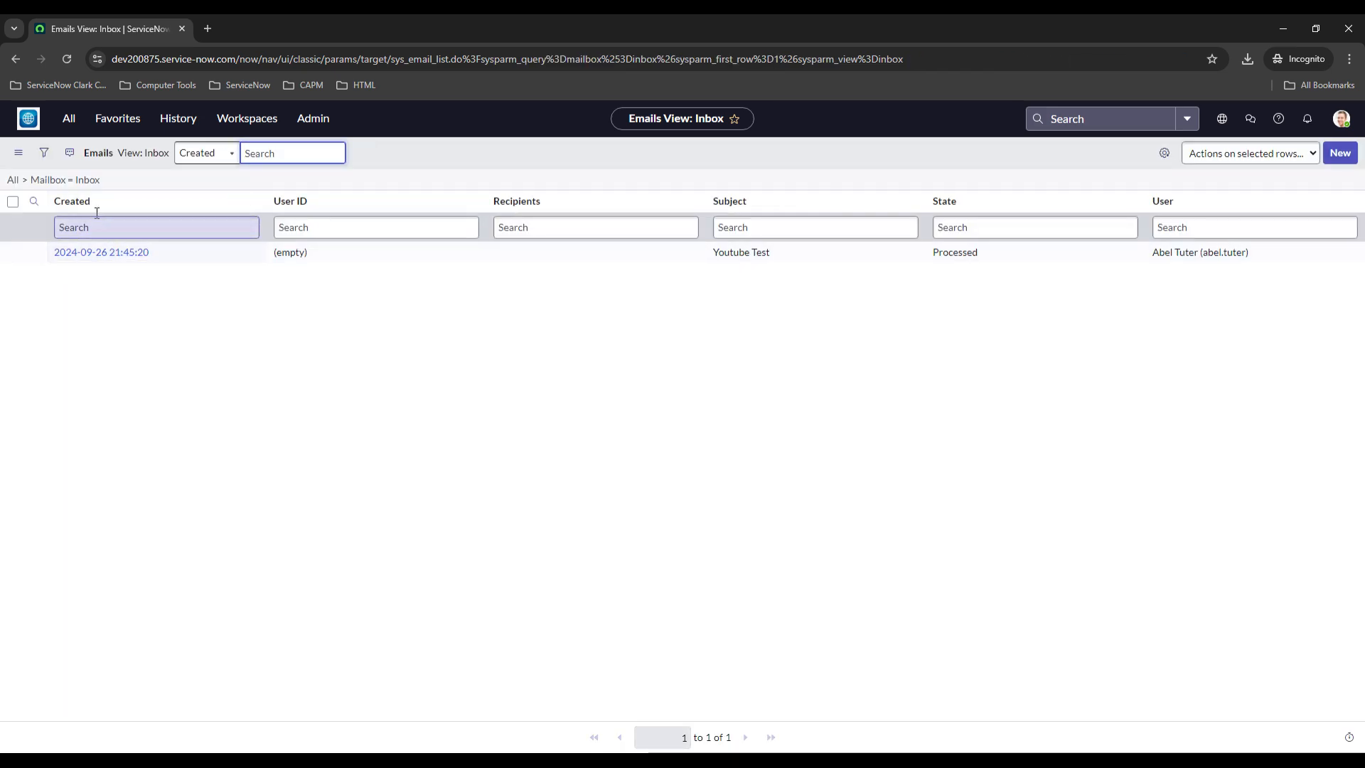
left_click(25, 181)
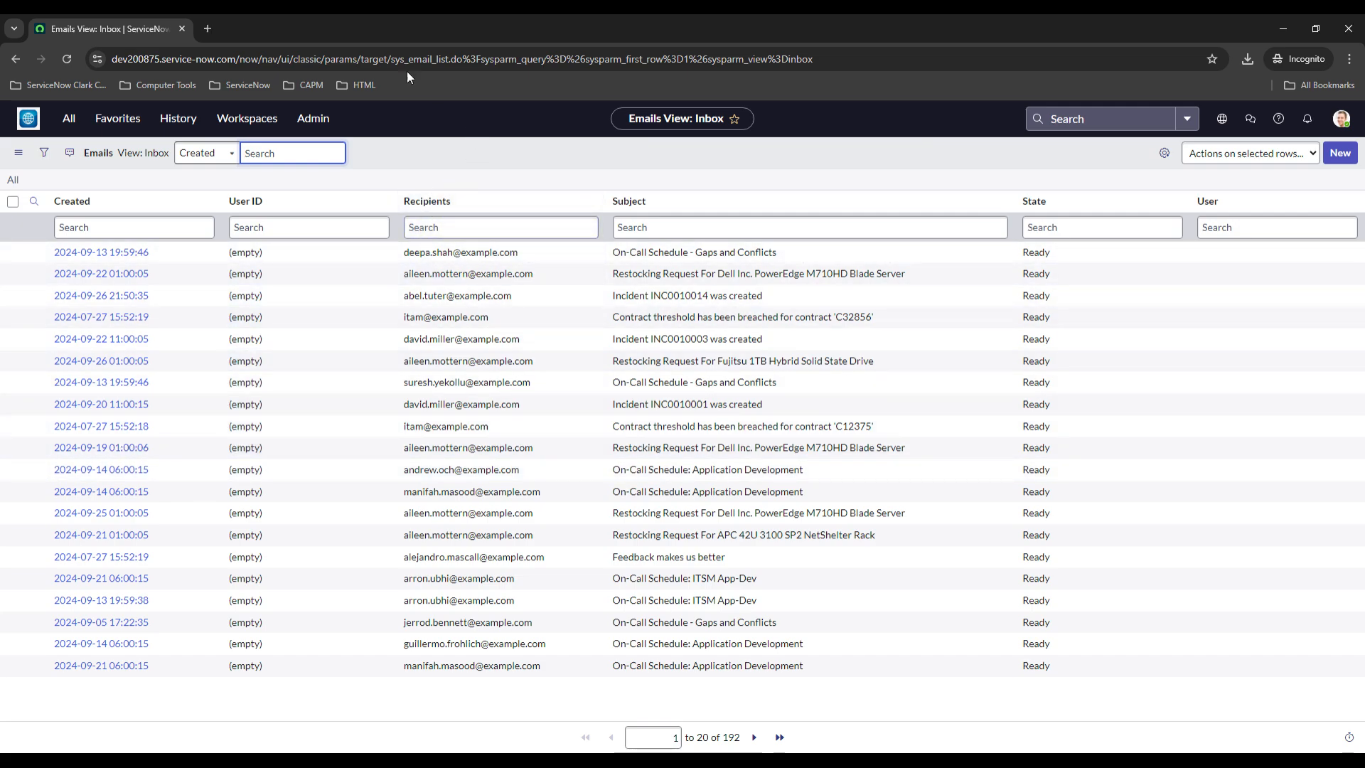
Open the Youtube Test record from the Inbound Email Actions list
left_click(78, 119)
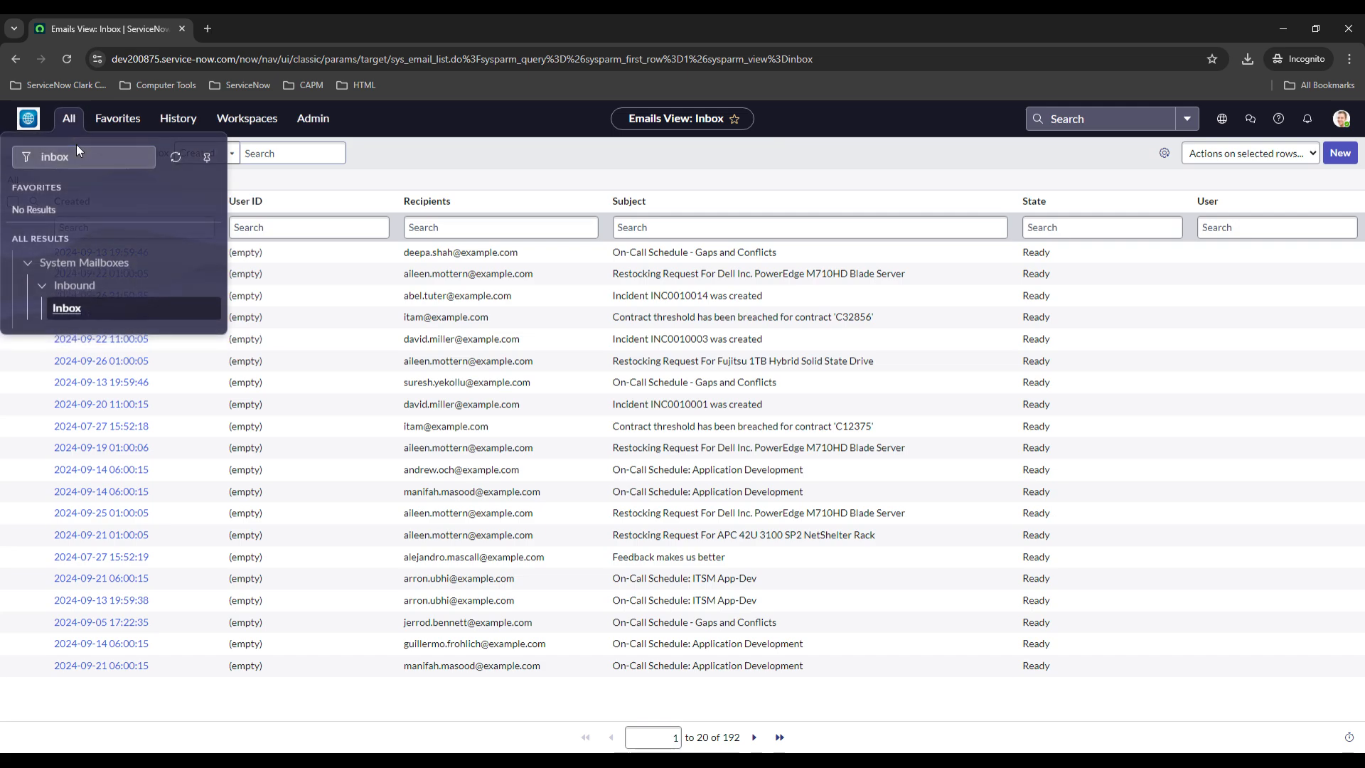
type("email")
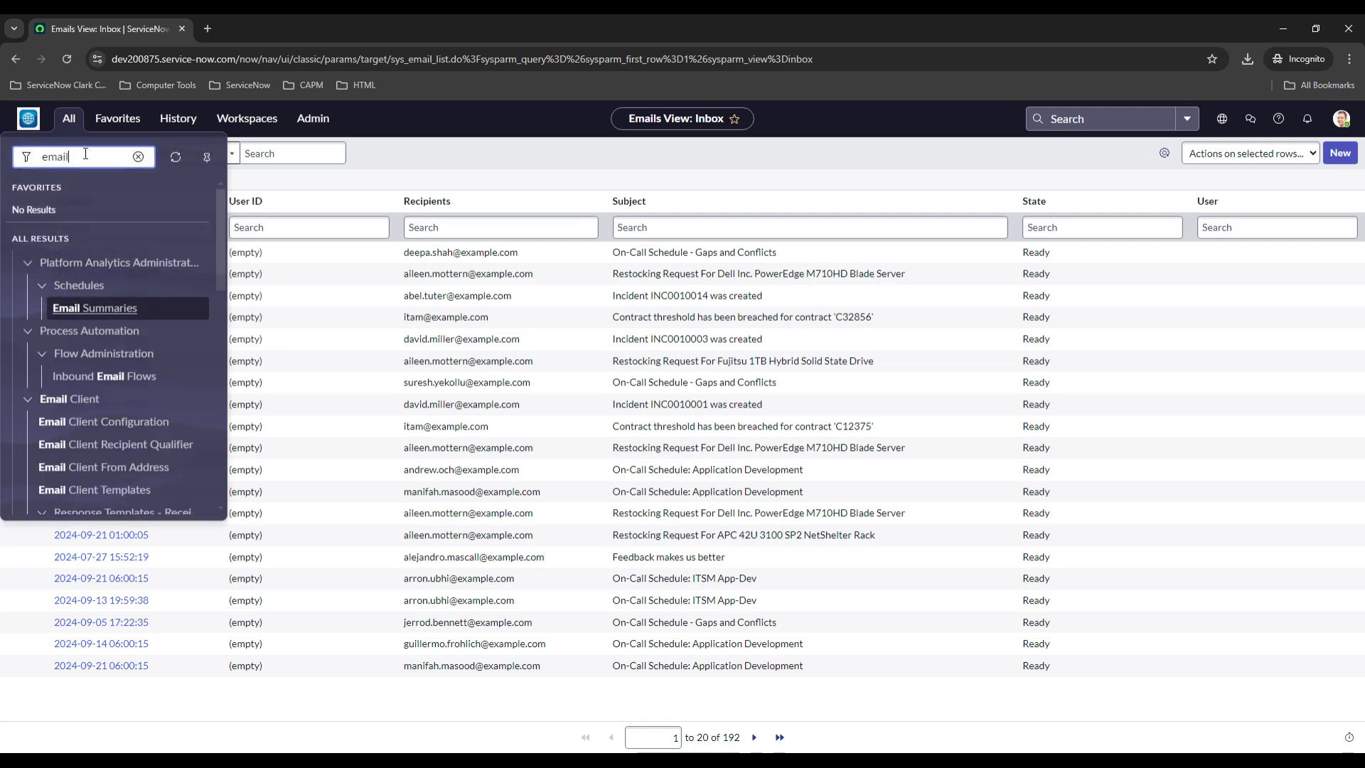
key("BackSpace")
key("BackSpace")
key("BackSpace")
key("BackSpace")
key("BackSpace")
type("inbound a")
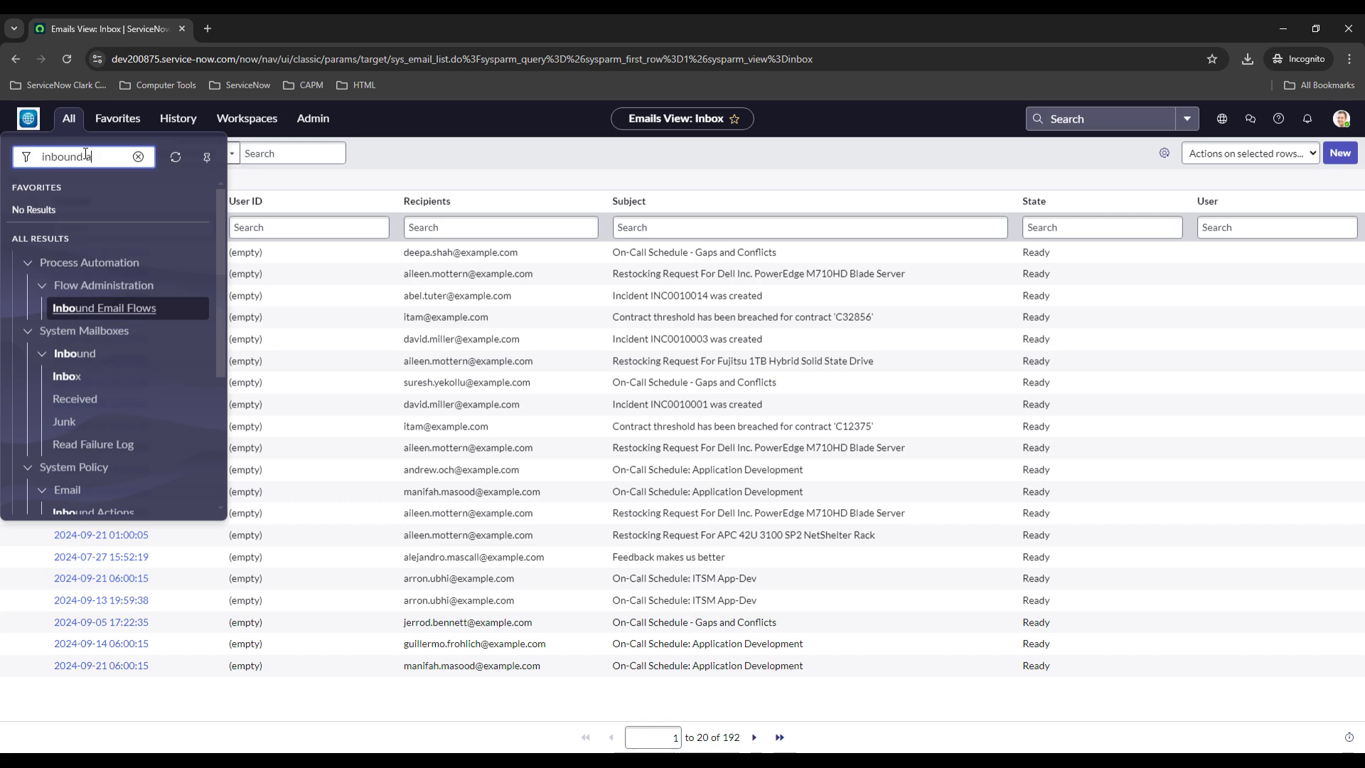
type("ctions")
left_click(112, 313)
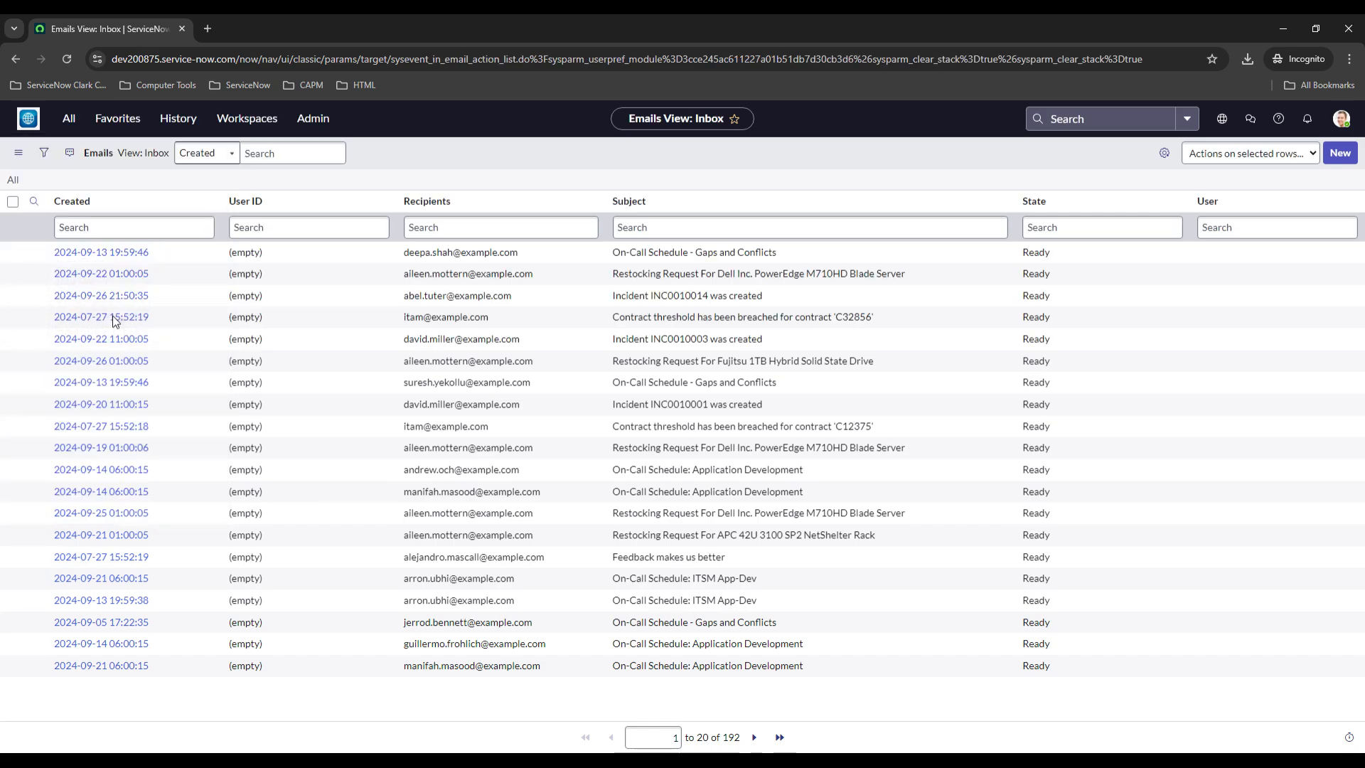
scroll(121, 369, "down", 3)
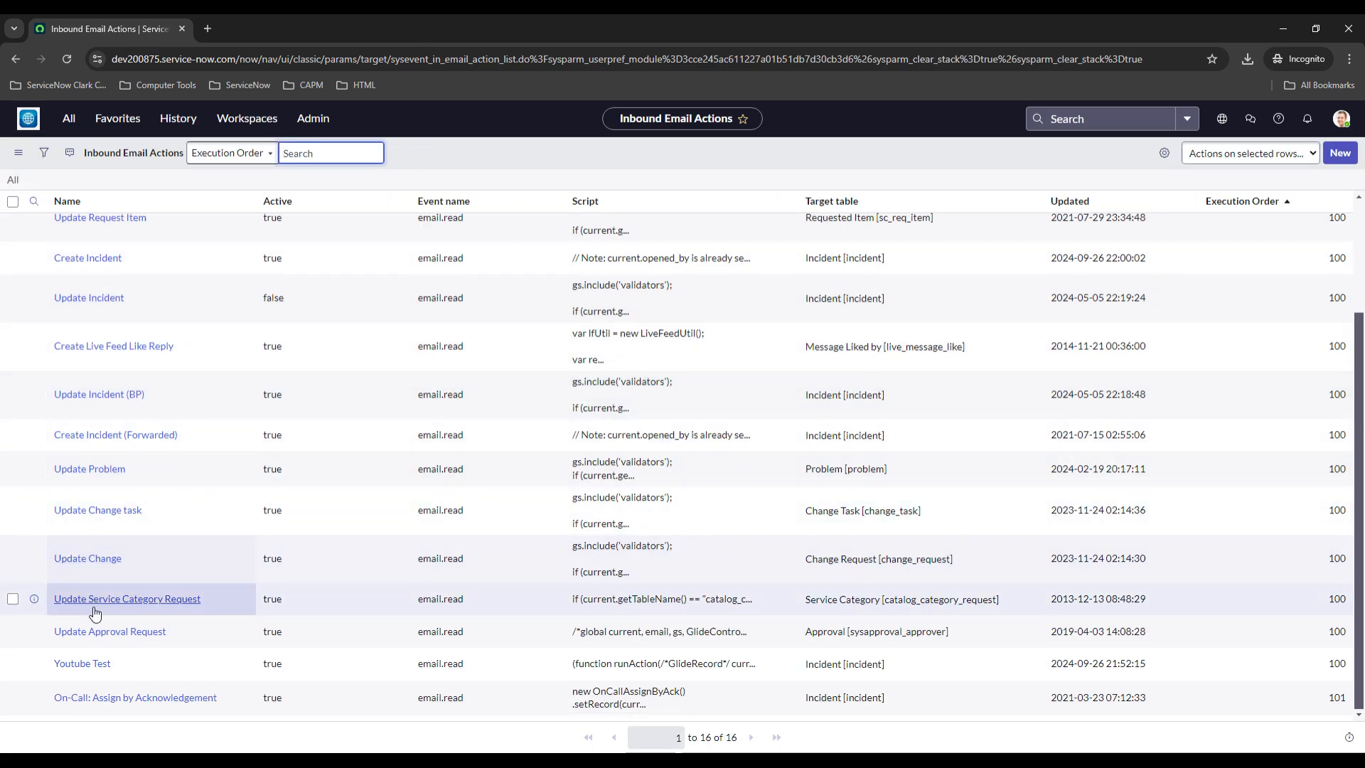
left_click(86, 663)
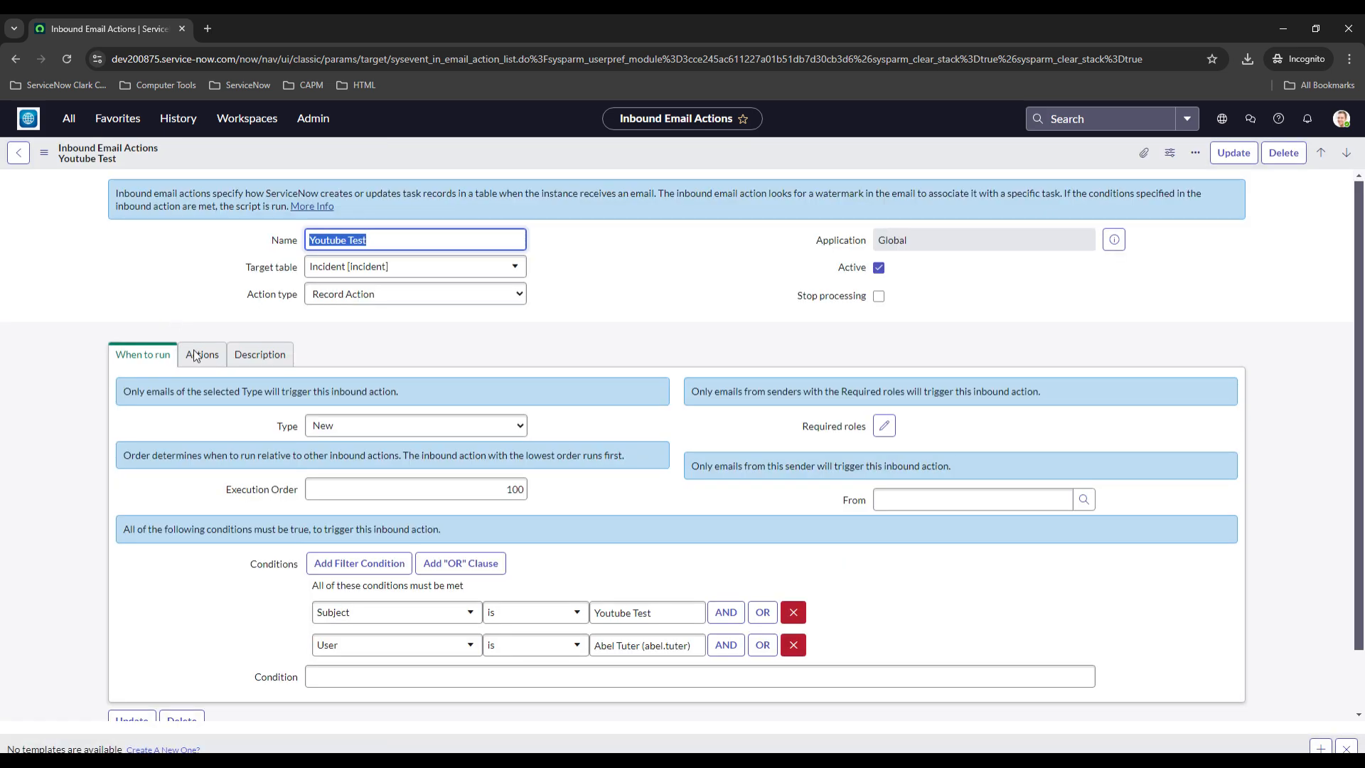
Review the Youtube Test action's field actions on its Actions tab
left_click(200, 354)
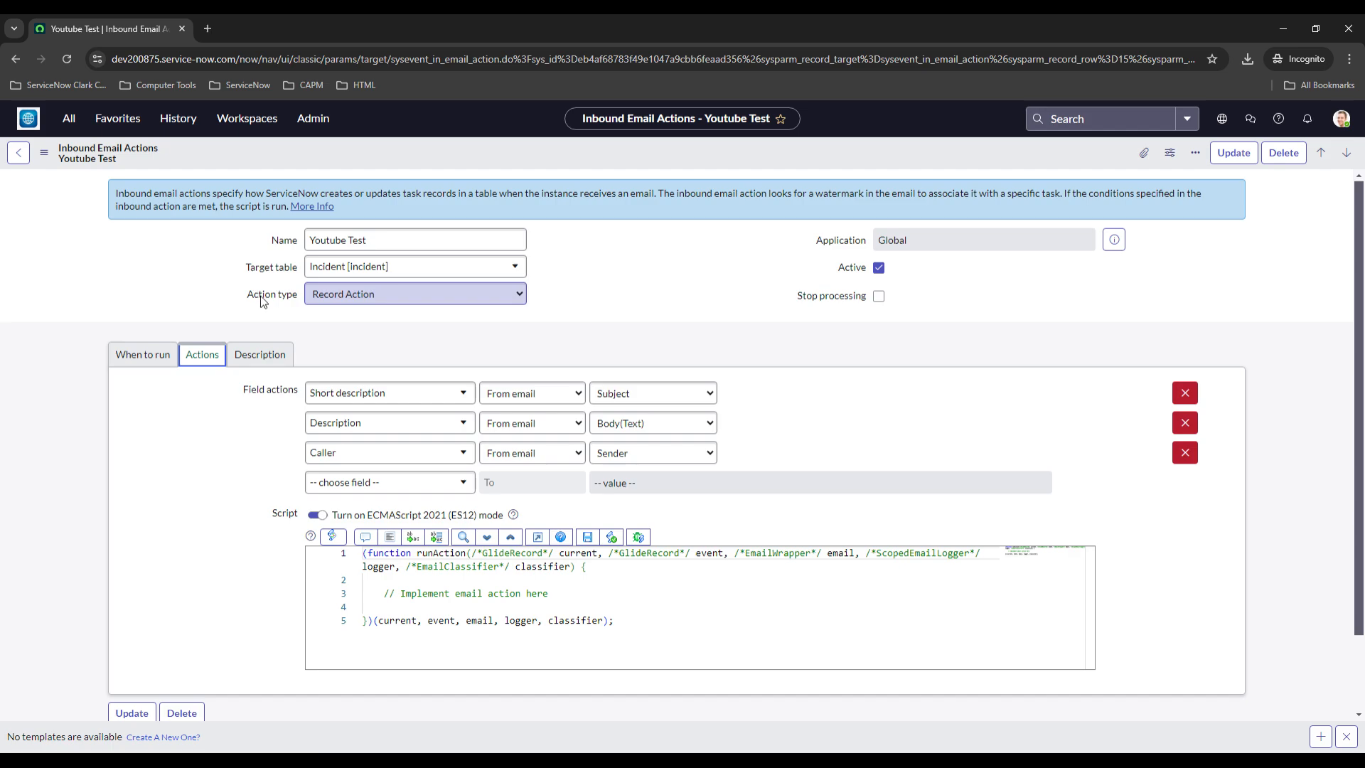
left_click(640, 455)
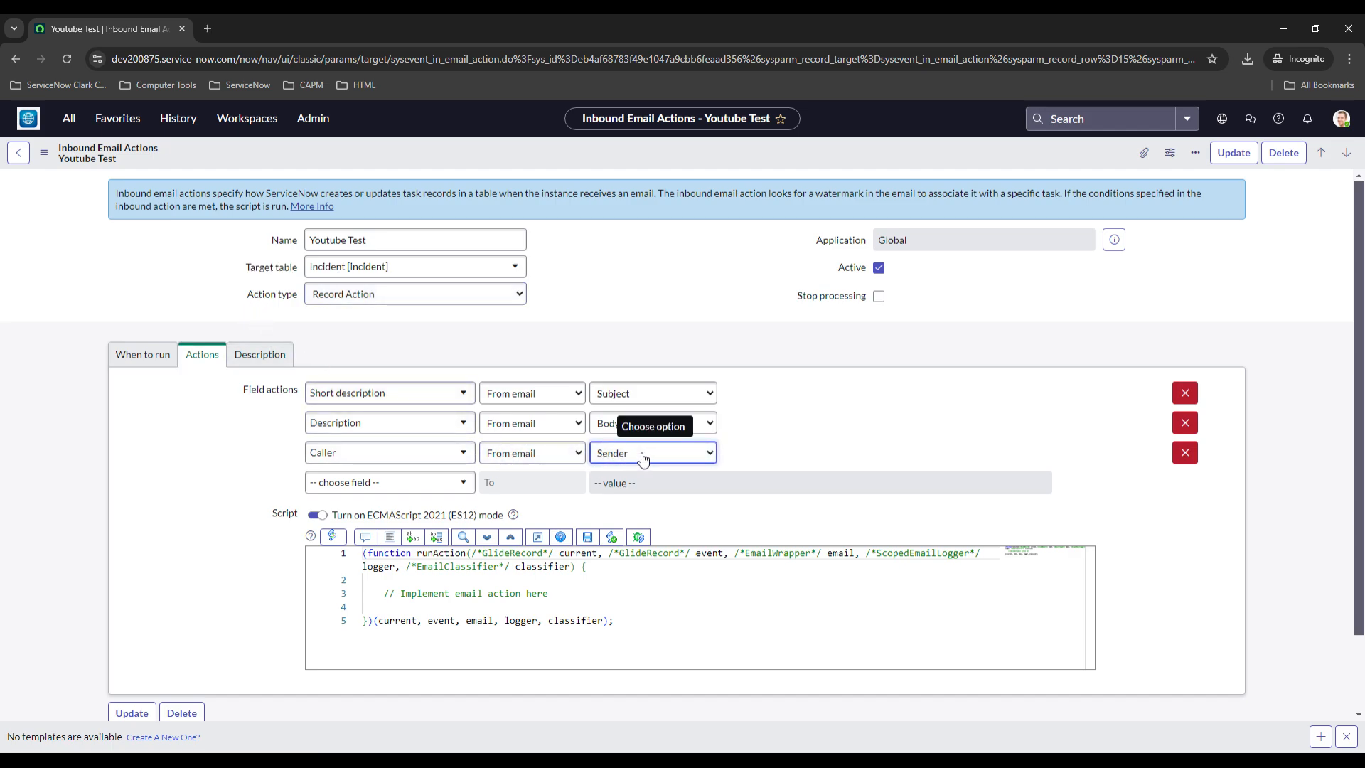
left_click(809, 457)
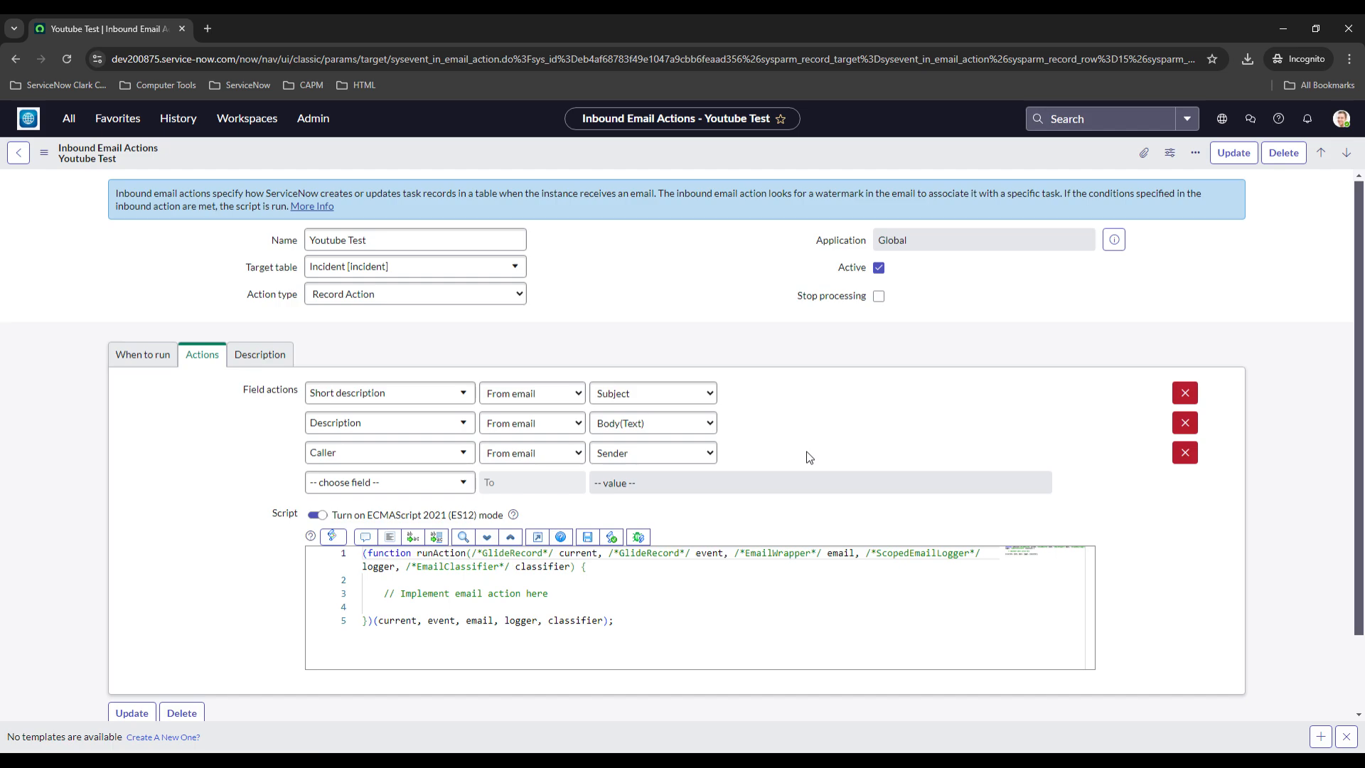